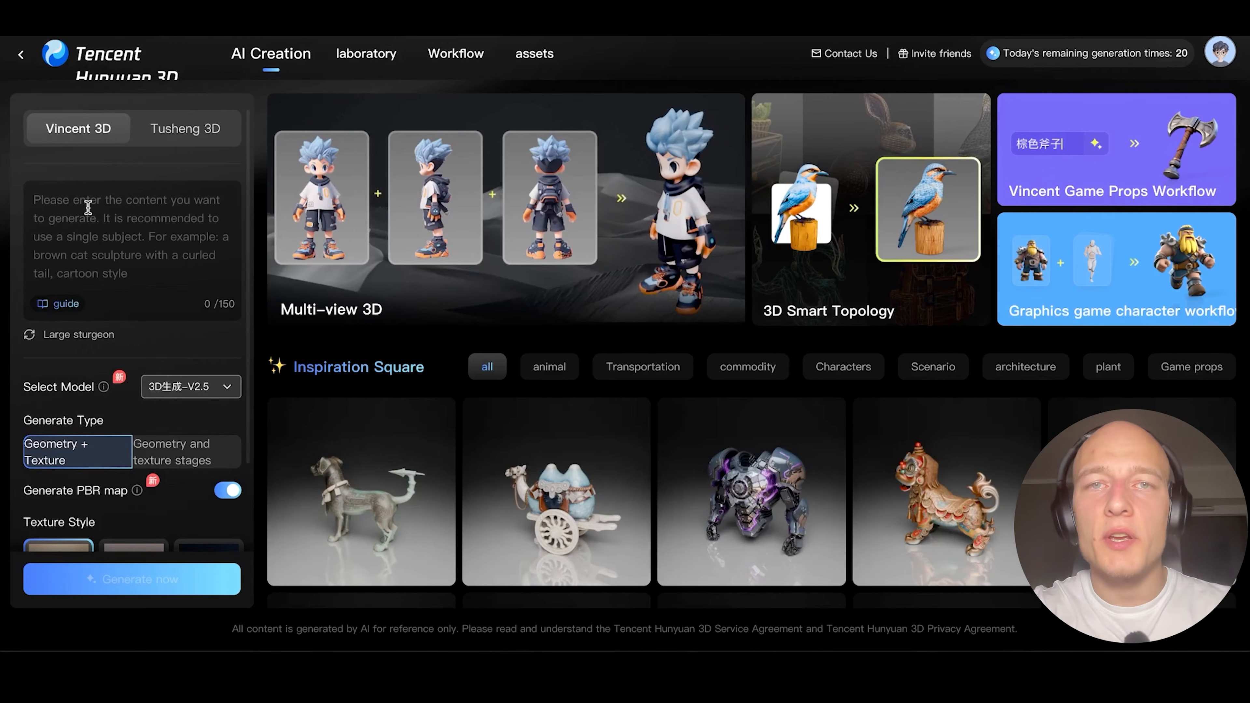
Upload the photo of the man in a black hoodie as a single image and generate a textured 3D model with PBR maps.
{"action": "scroll", "coordinate": [126, 256], "scroll_direction": "down", "scroll_amount": 4}
{"action": "scroll", "coordinate": [127, 256], "scroll_direction": "up", "scroll_amount": 4}
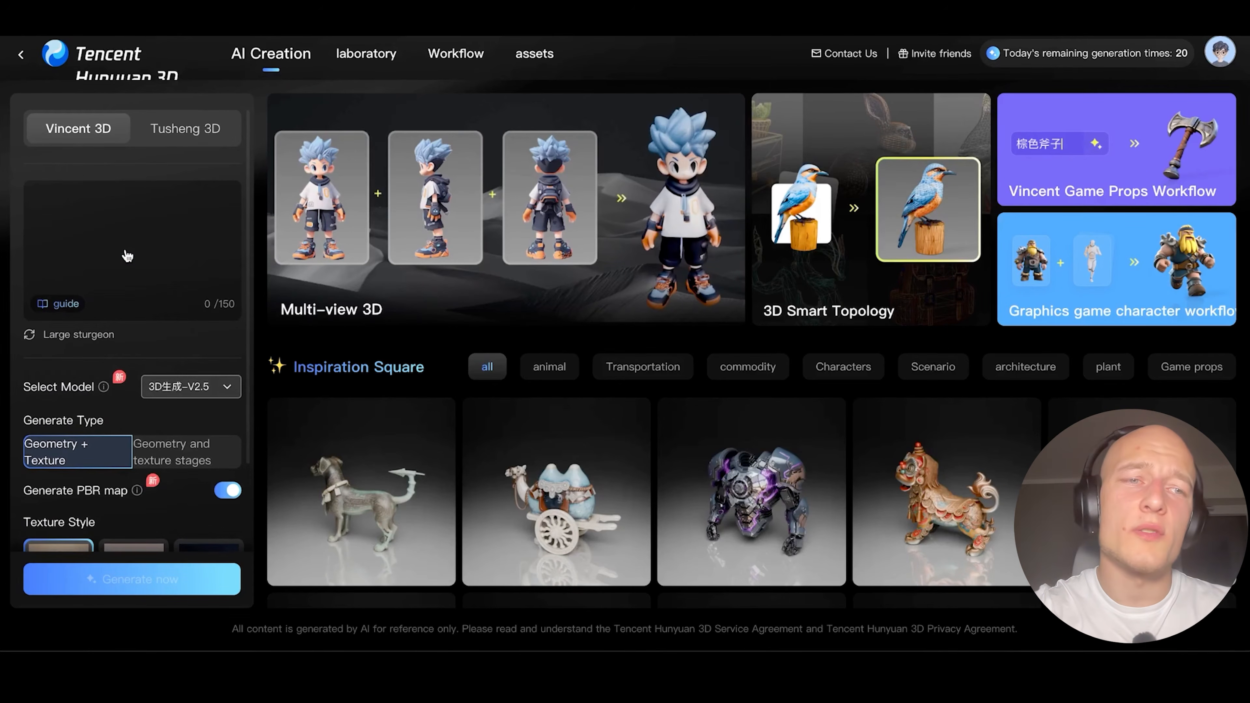
{"action": "left_click", "coordinate": [189, 128]}
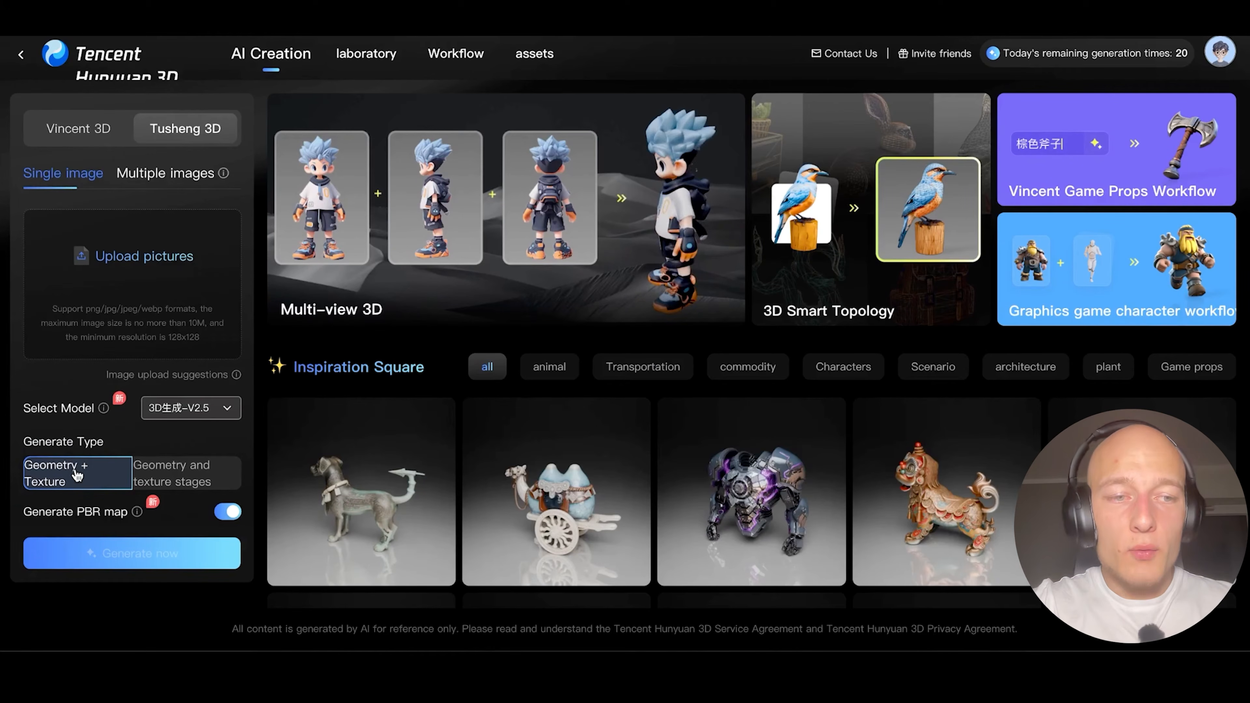
{"action": "left_click", "coordinate": [164, 306]}
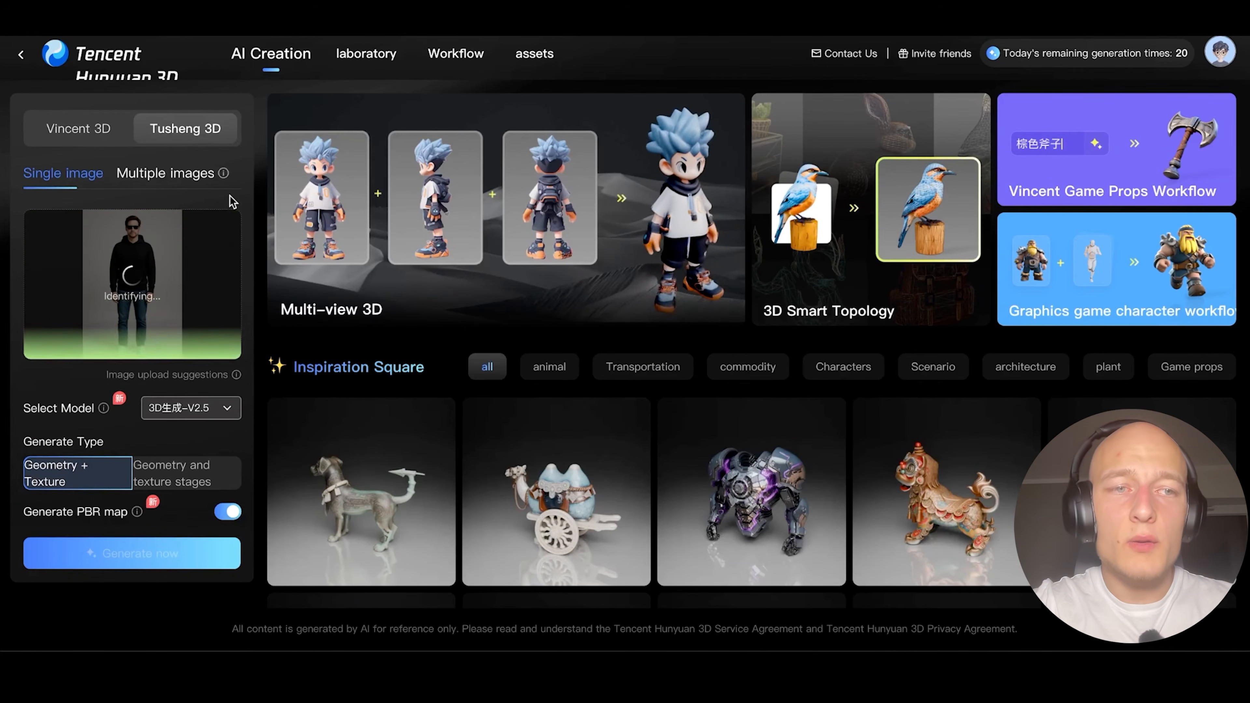
{"action": "mouse_move", "coordinate": [137, 513]}
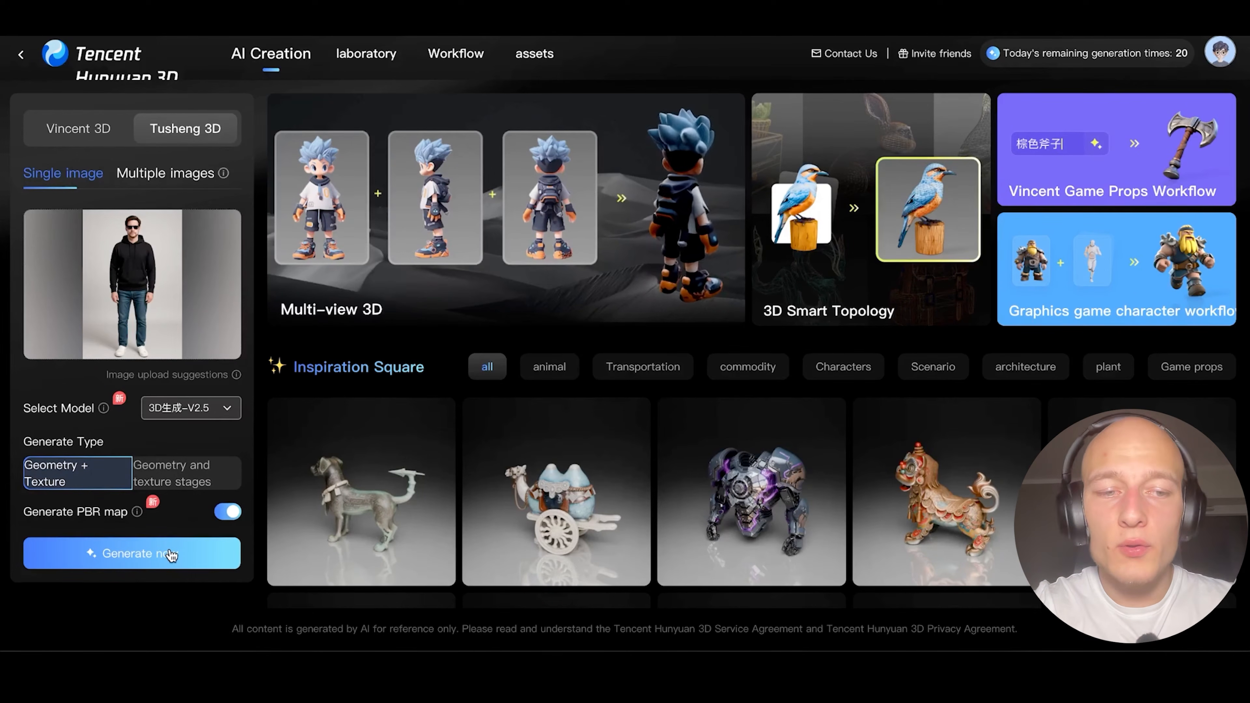
{"action": "left_click", "coordinate": [172, 555]}
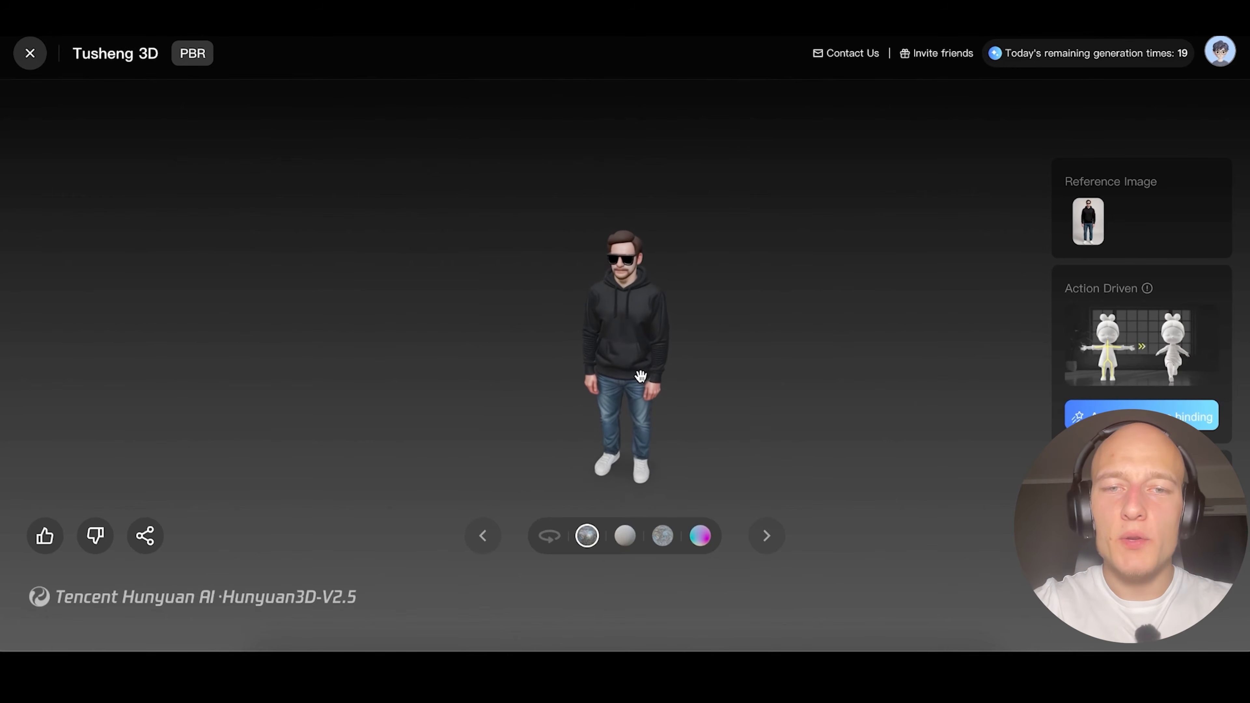
Examine the generated man from several angles and in the white model, Albedo, normal and full PBR display modes.
{"action": "left_click_drag", "start_coordinate": [709, 363], "coordinate": [621, 359]}
{"action": "scroll", "coordinate": [644, 369], "scroll_direction": "up", "scroll_amount": 5}
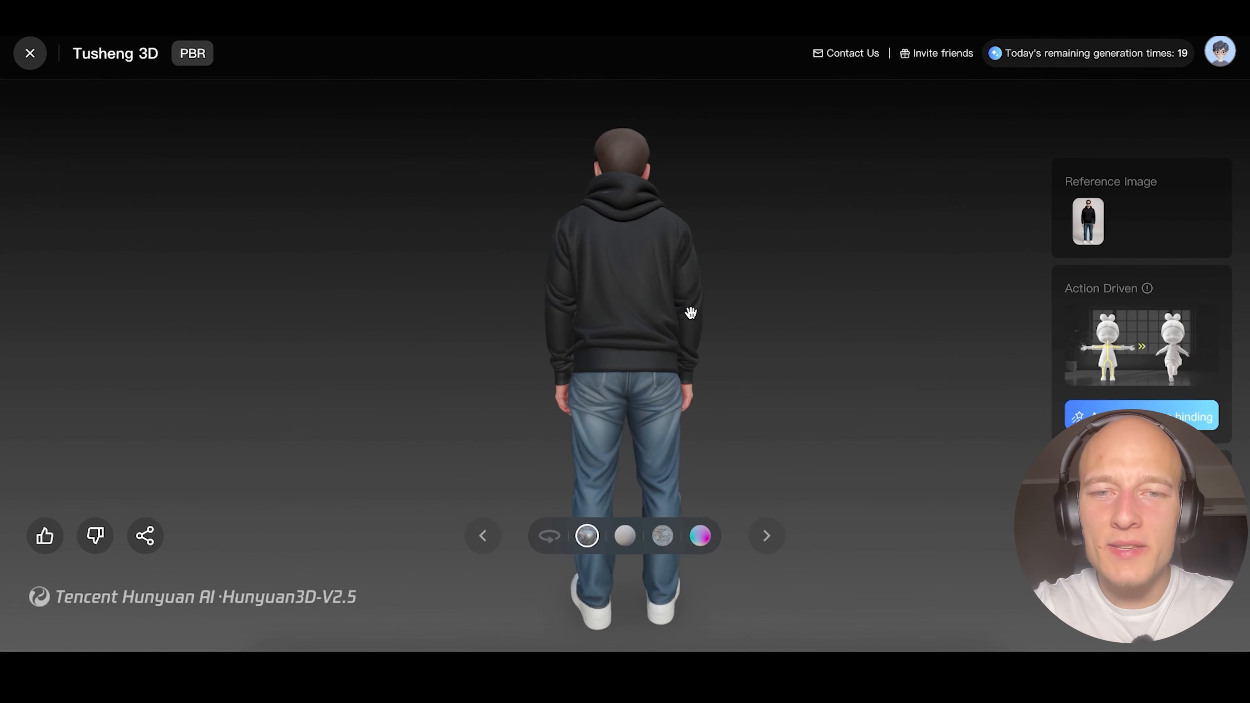
{"action": "left_click_drag", "start_coordinate": [691, 314], "coordinate": [656, 374]}
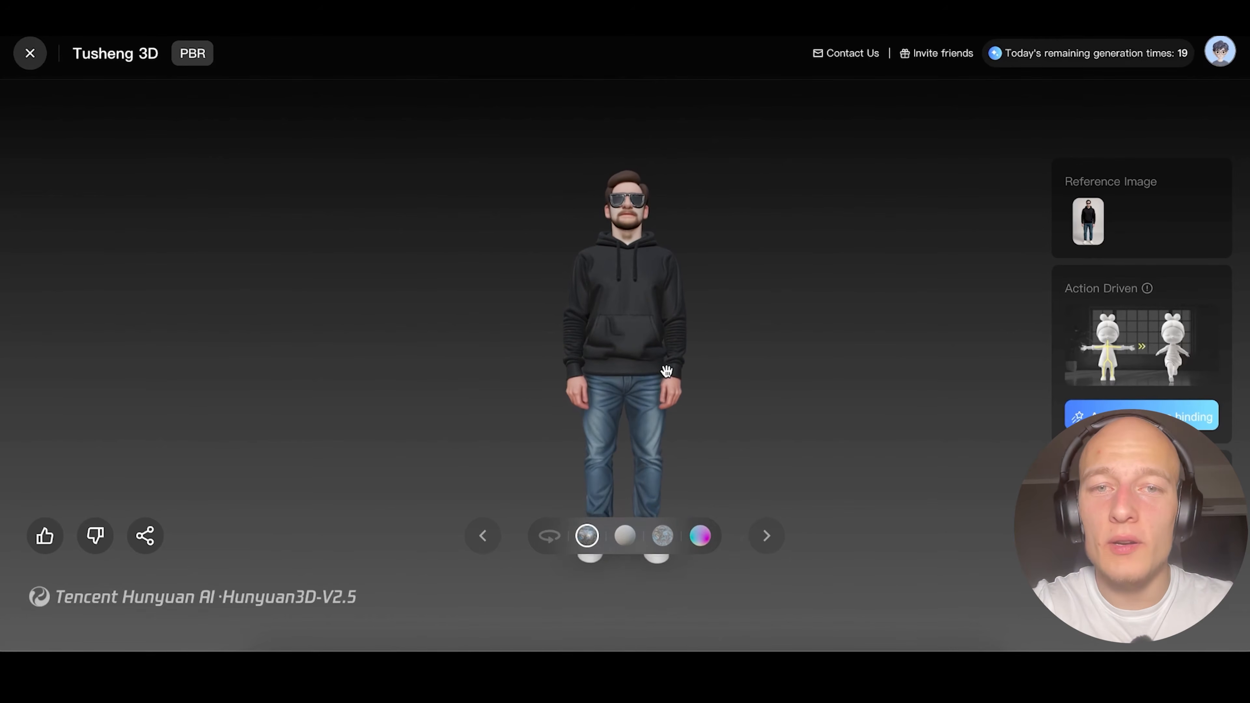
{"action": "left_click", "coordinate": [625, 537]}
{"action": "left_click", "coordinate": [662, 538]}
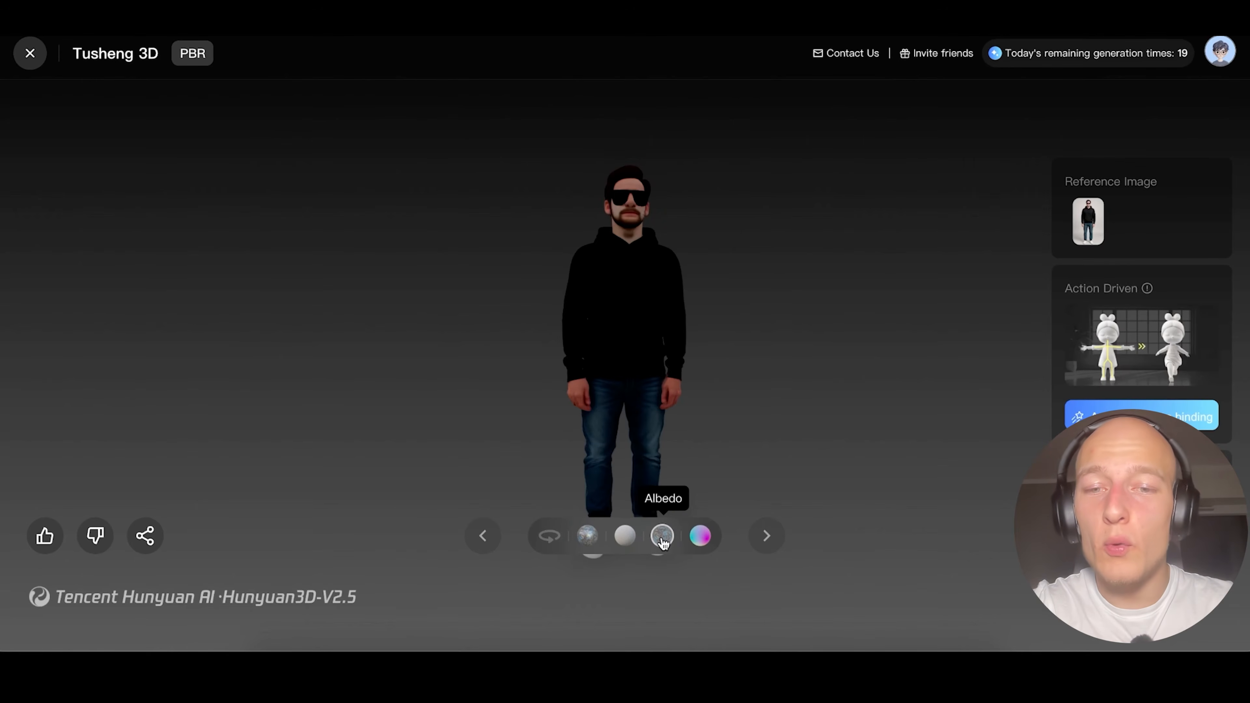
{"action": "left_click", "coordinate": [701, 538]}
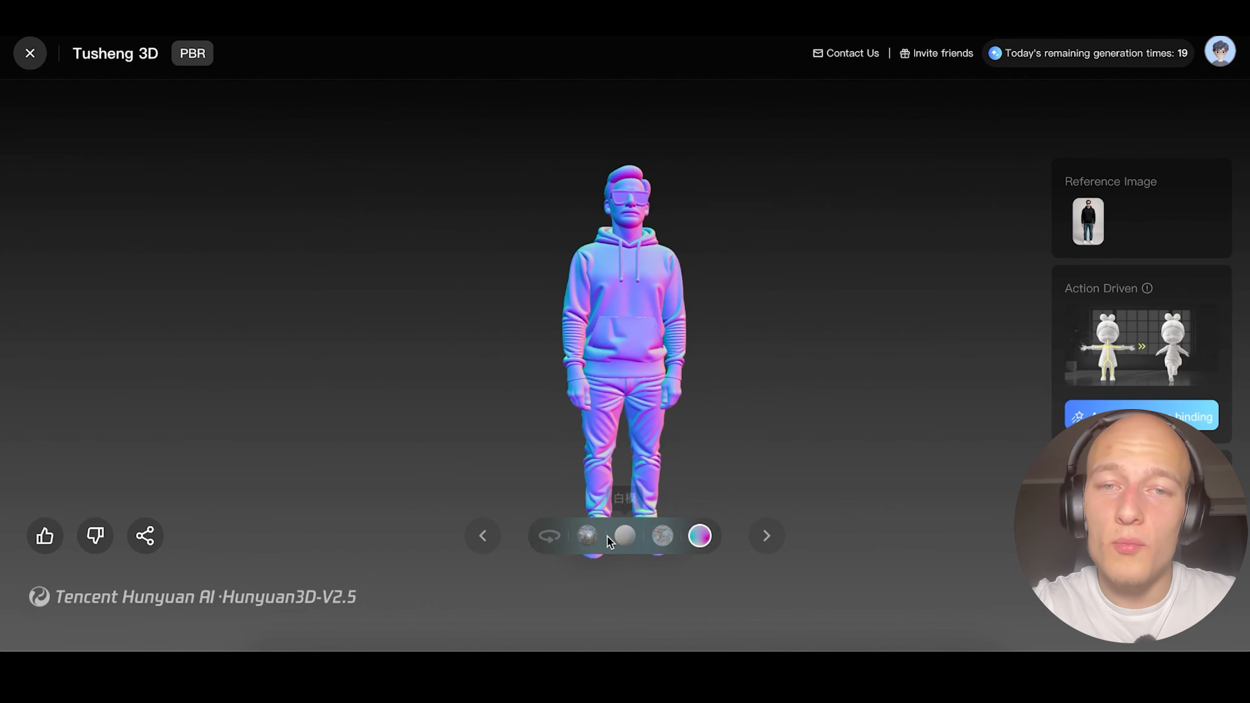
{"action": "left_click", "coordinate": [587, 538]}
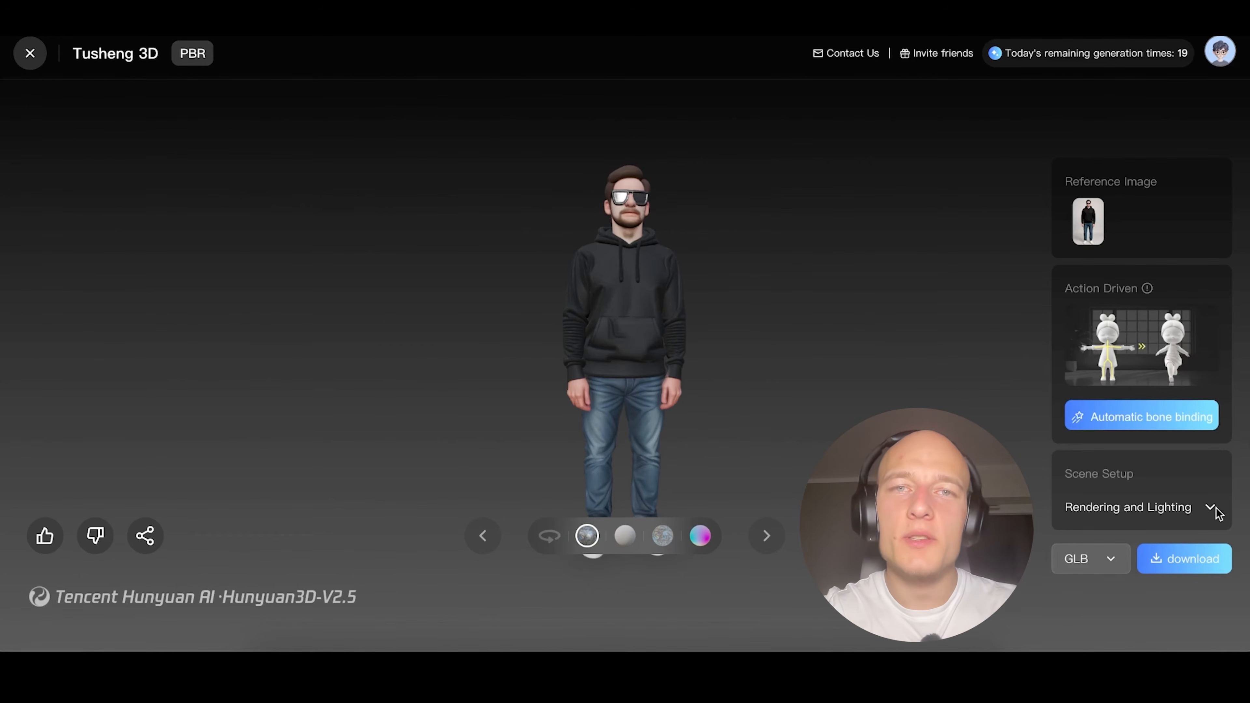
Lower the spotlight intensity and change the light angle in the rendering and lighting settings of the man model.
{"action": "left_click", "coordinate": [1210, 507]}
{"action": "scroll", "coordinate": [1206, 505], "scroll_direction": "down", "scroll_amount": 5}
{"action": "mouse_move", "coordinate": [1138, 237]}
{"action": "left_mouse_down"}
{"action": "mouse_move", "coordinate": [1102, 236]}
{"action": "mouse_move", "coordinate": [1130, 323]}
{"action": "mouse_move", "coordinate": [1180, 302]}
{"action": "mouse_move", "coordinate": [1144, 226]}
{"action": "left_mouse_up"}
{"action": "left_click_drag", "start_coordinate": [1103, 495], "coordinate": [1076, 492]}
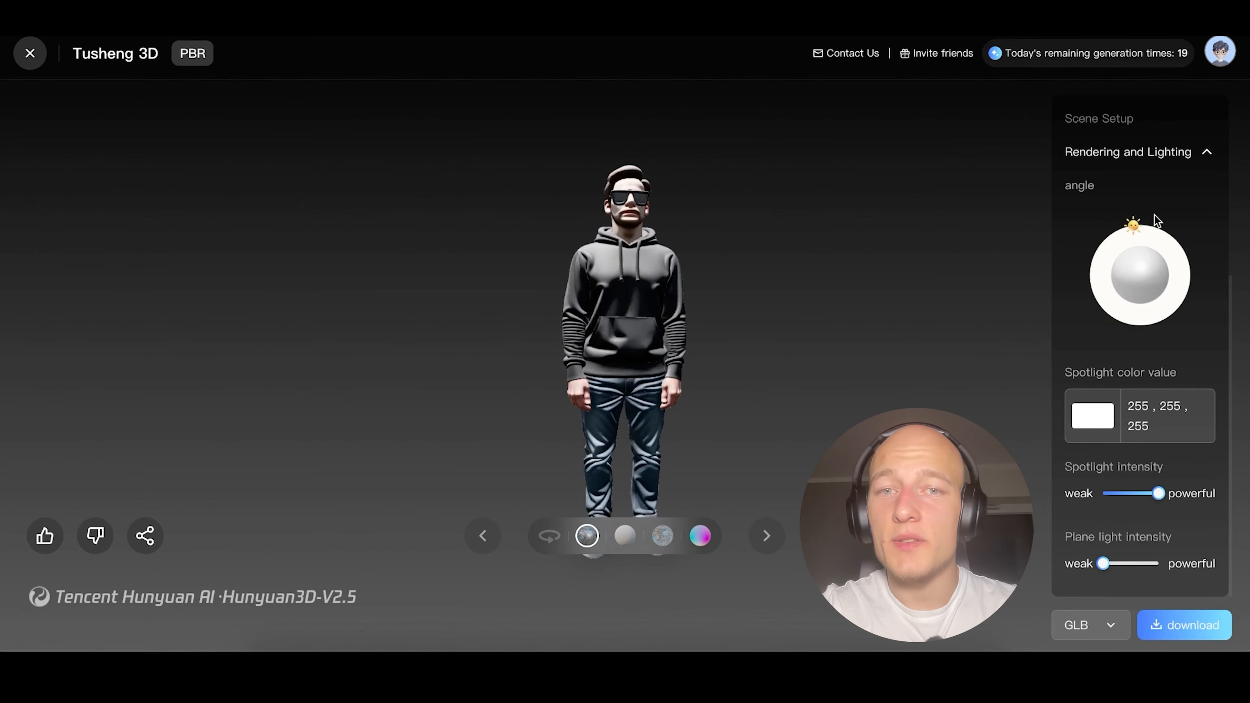
{"action": "left_click_drag", "start_coordinate": [1154, 215], "coordinate": [1174, 311]}
Rig the man model with automatic bone binding, show its skeleton and apply the Stride action.
{"action": "scroll", "coordinate": [1230, 468], "scroll_direction": "up", "scroll_amount": 5}
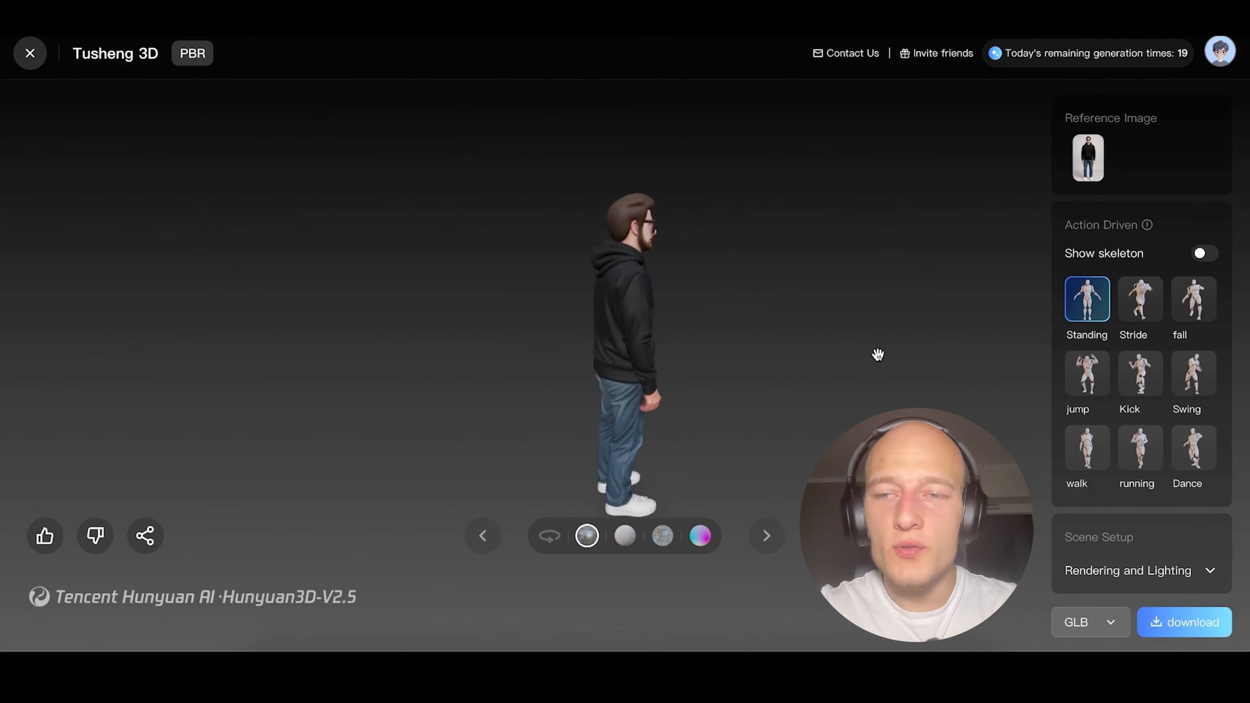
{"action": "left_click", "coordinate": [1205, 253]}
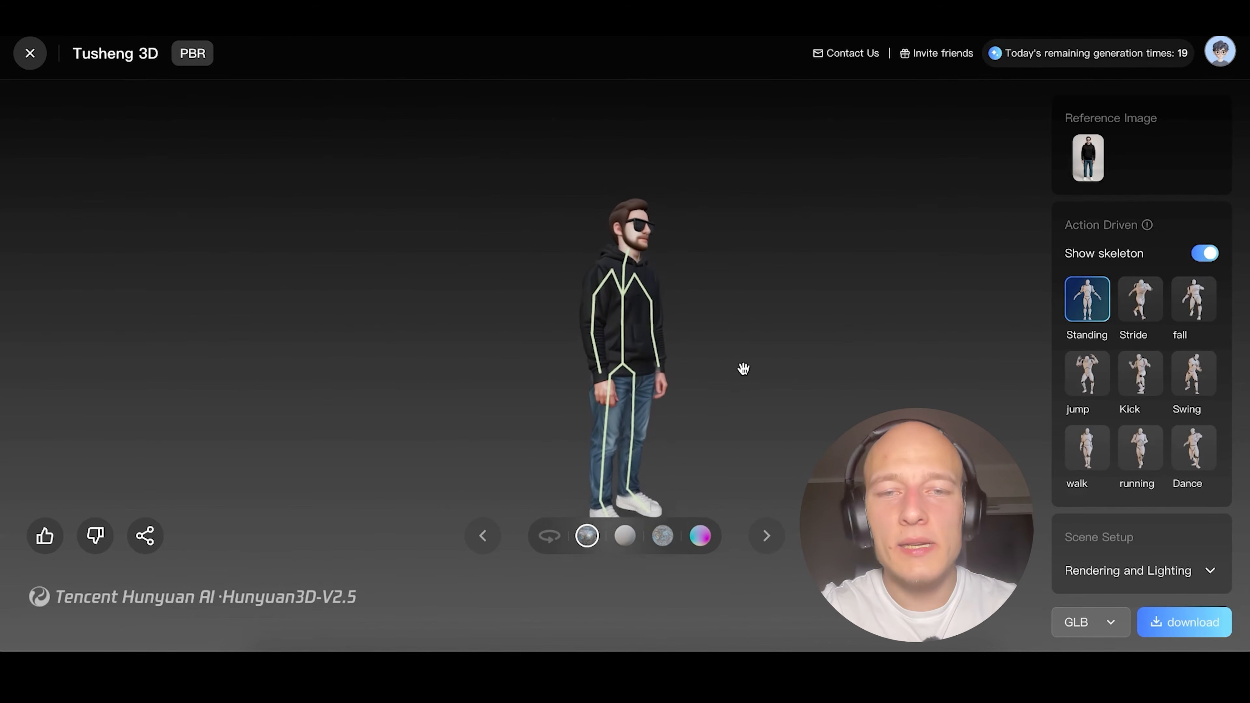
{"action": "scroll", "coordinate": [632, 426], "scroll_direction": "down", "scroll_amount": 3}
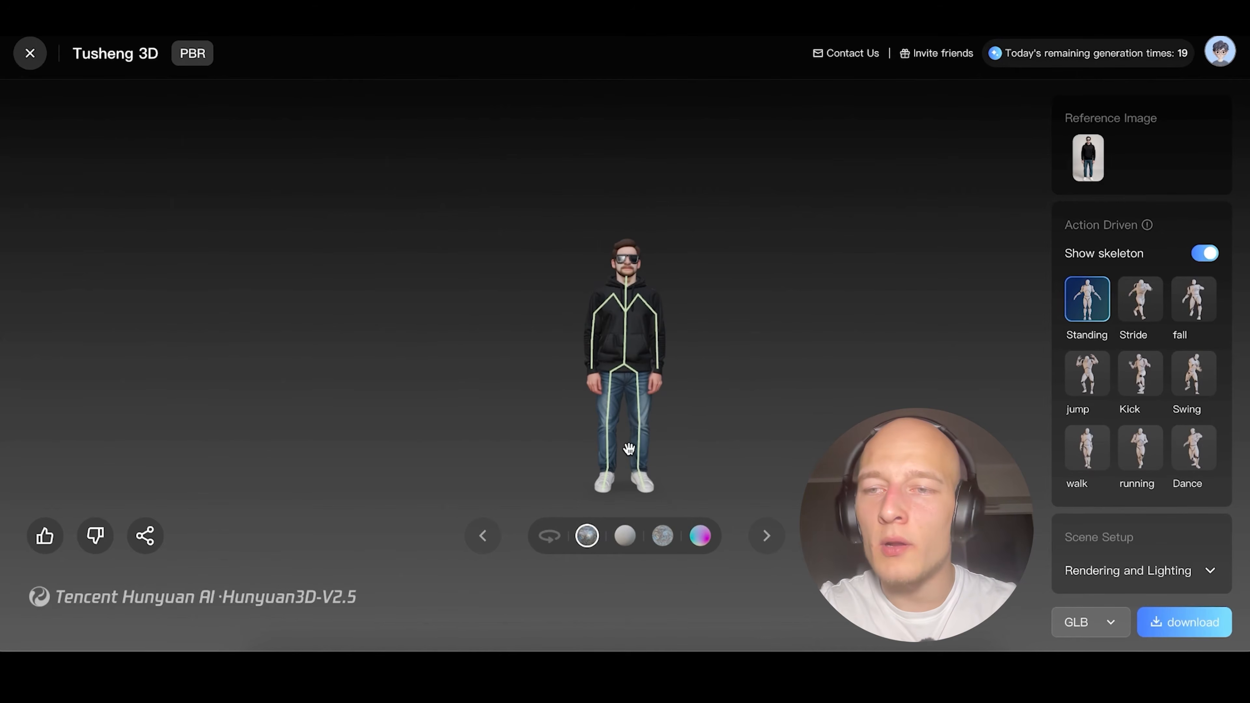
{"action": "left_click", "coordinate": [1140, 299]}
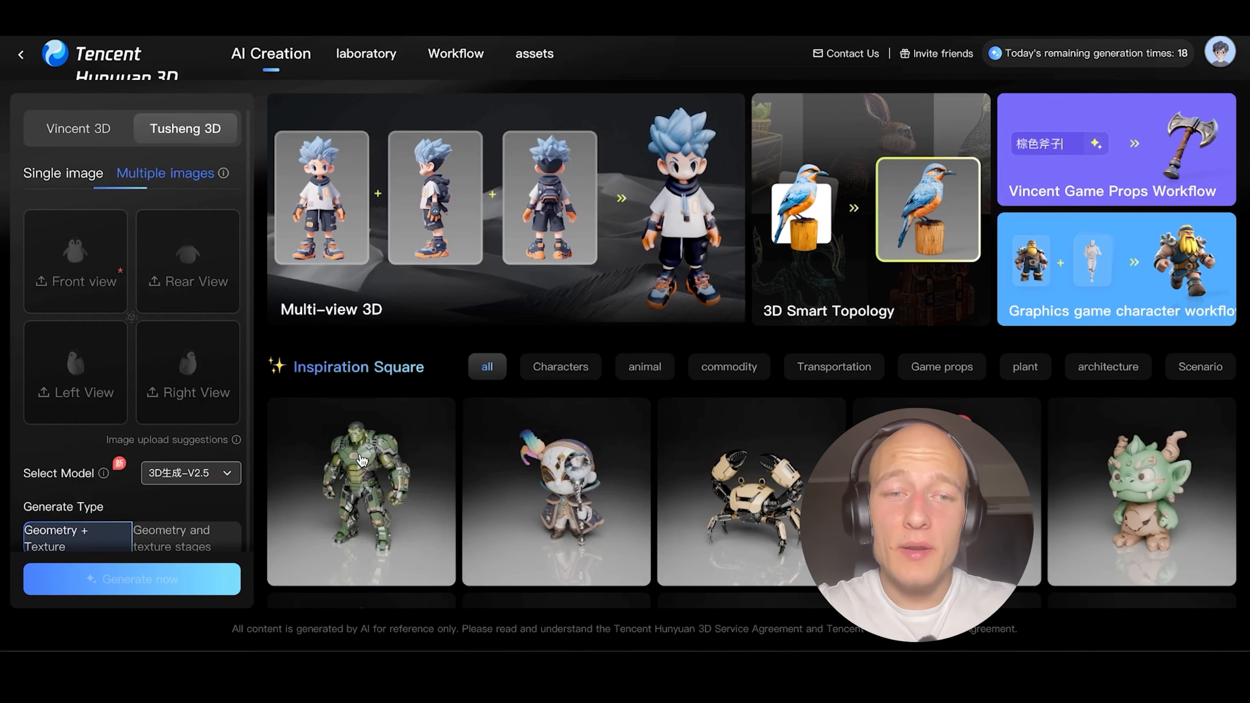
Reuse the green armored giant from the Inspiration Square with One-click same style, generate its 3D model and view it.
{"action": "left_click", "coordinate": [364, 594]}
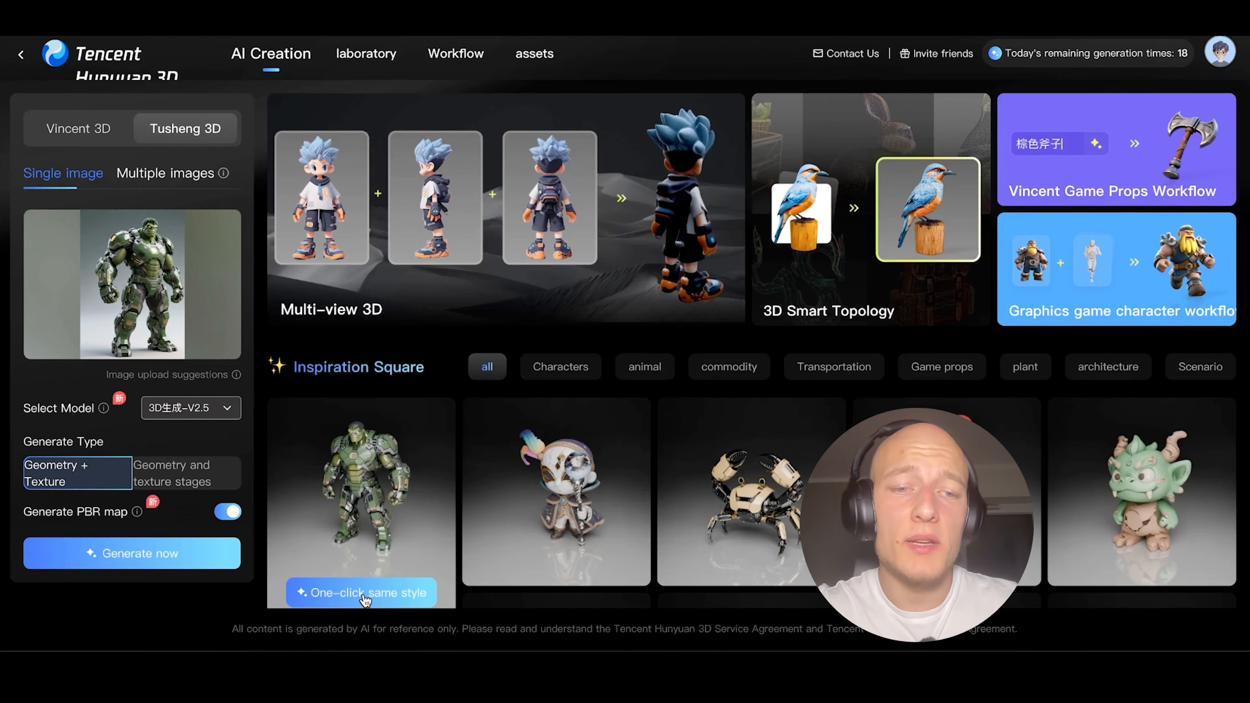
{"action": "left_click", "coordinate": [162, 554]}
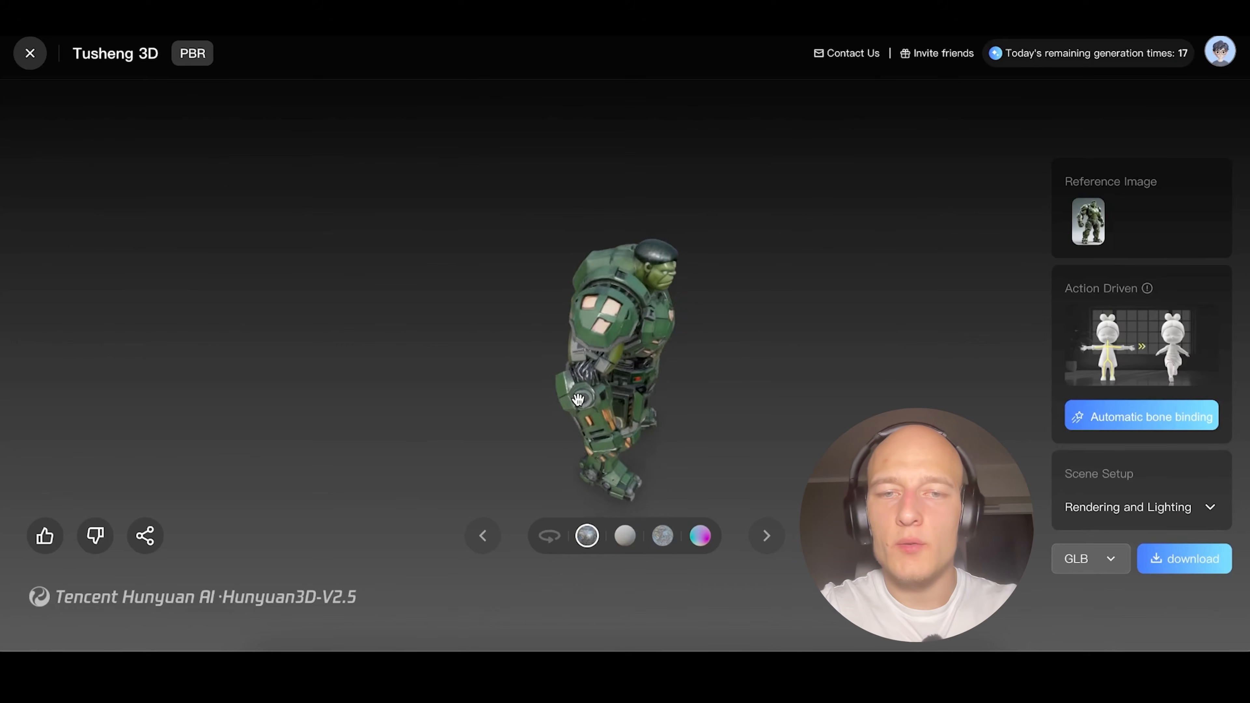
{"action": "left_click_drag", "start_coordinate": [578, 399], "coordinate": [531, 334]}
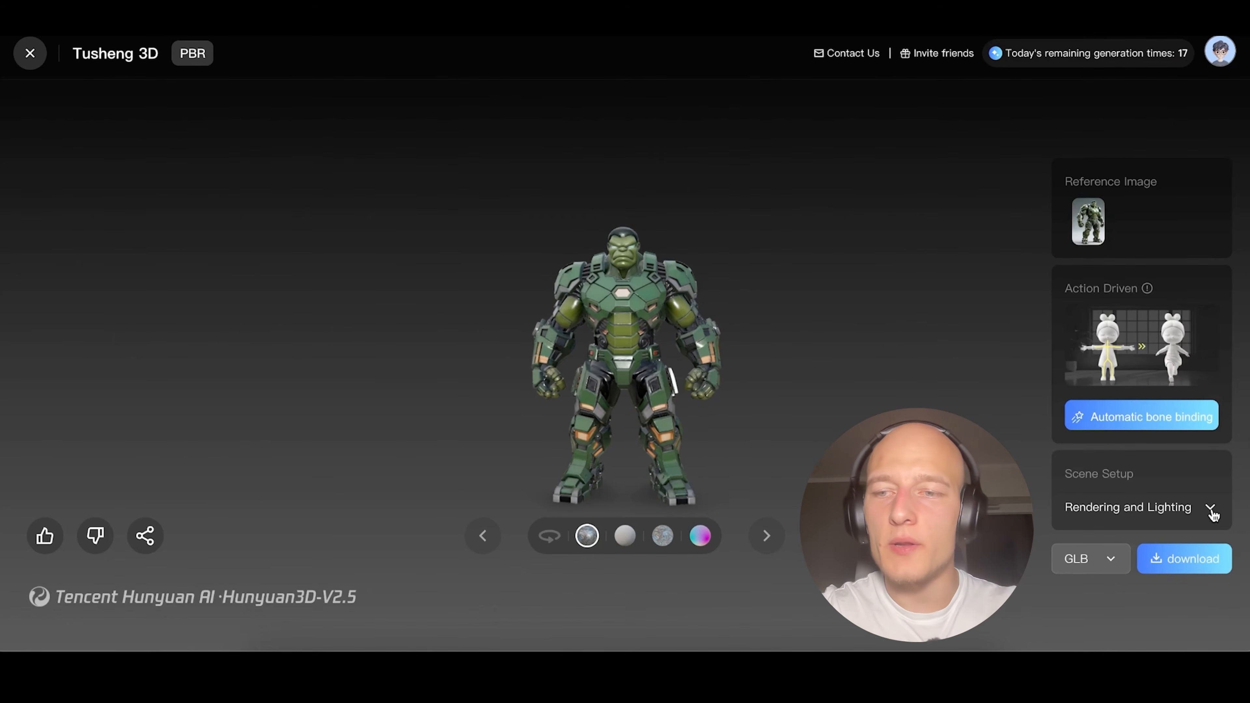
Rig the green armored giant with automatic bone binding, show its skeleton and apply the walk action.
{"action": "left_click", "coordinate": [1210, 507]}
{"action": "left_click", "coordinate": [1139, 347]}
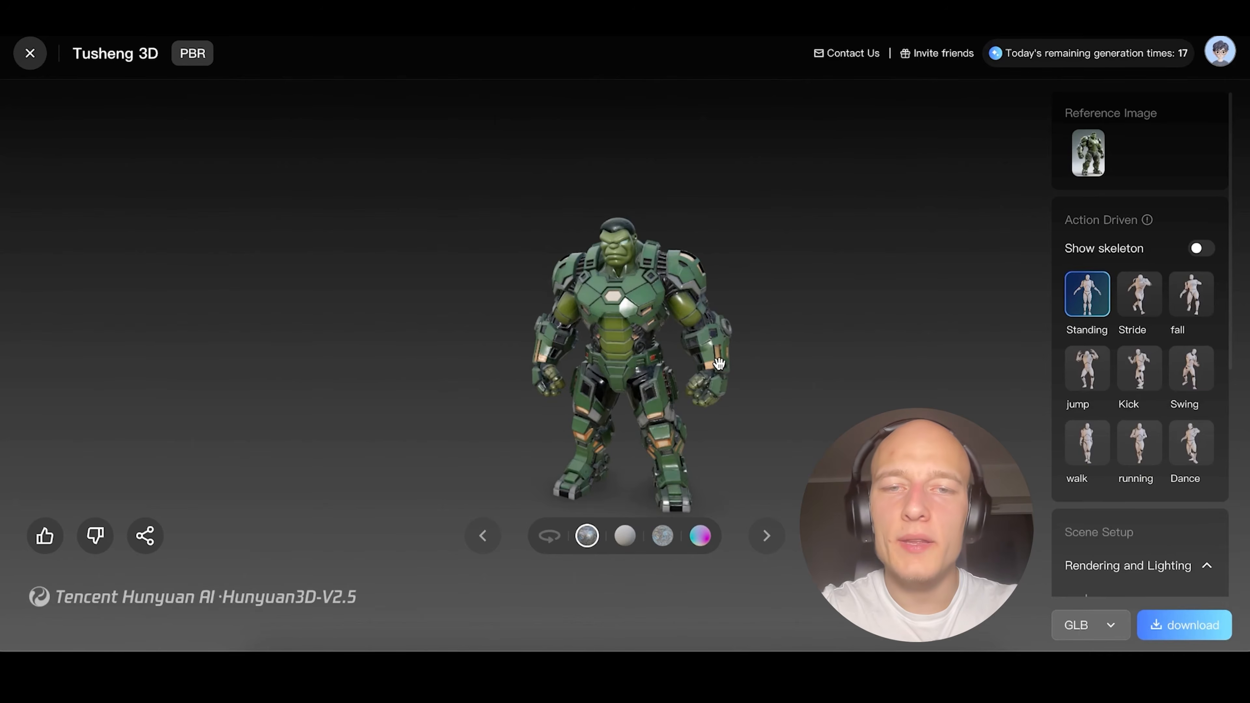
{"action": "left_click", "coordinate": [1201, 248]}
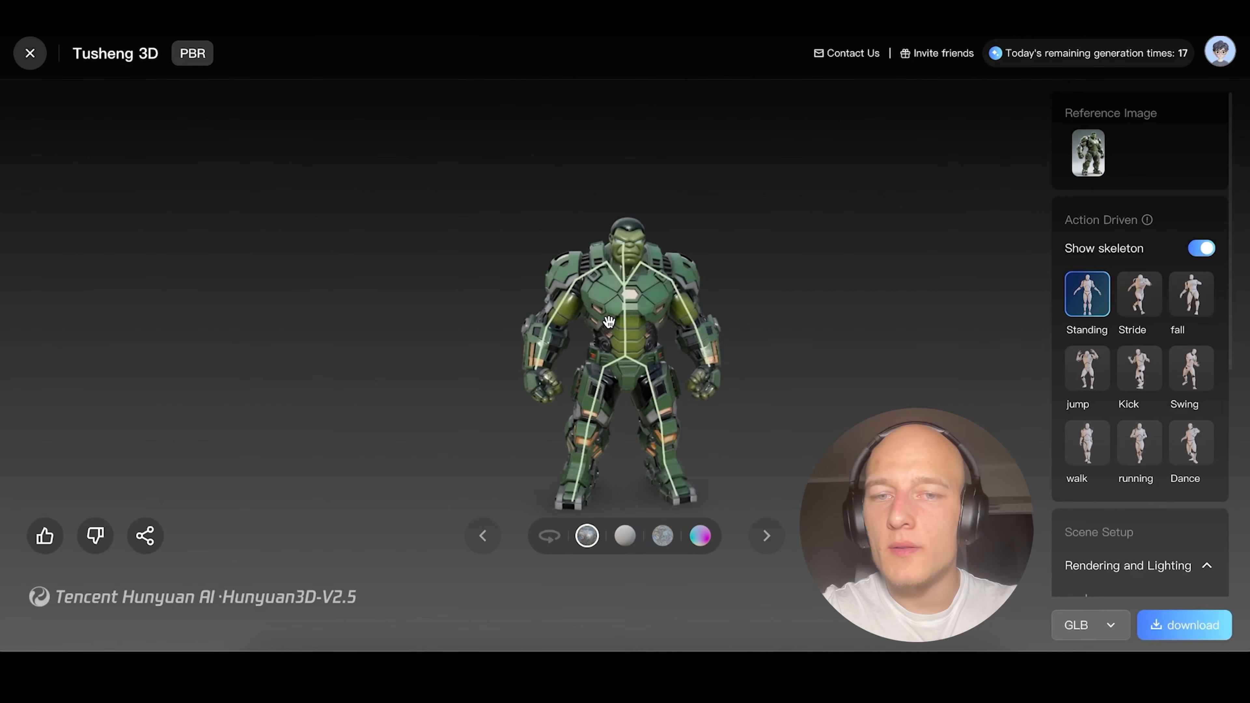
{"action": "left_click", "coordinate": [1077, 462]}
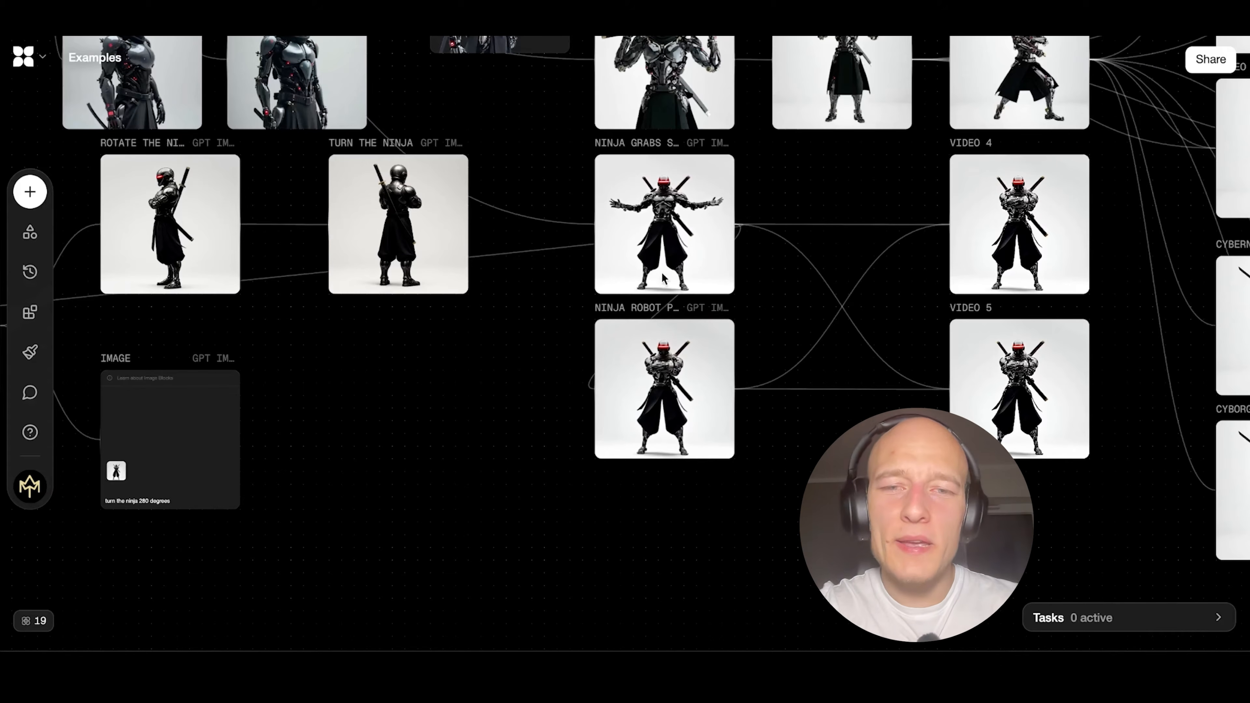
Switch to the Examples node canvas and download the image of the front-facing ninja with outstretched arms.
{"action": "left_click", "coordinate": [664, 278]}
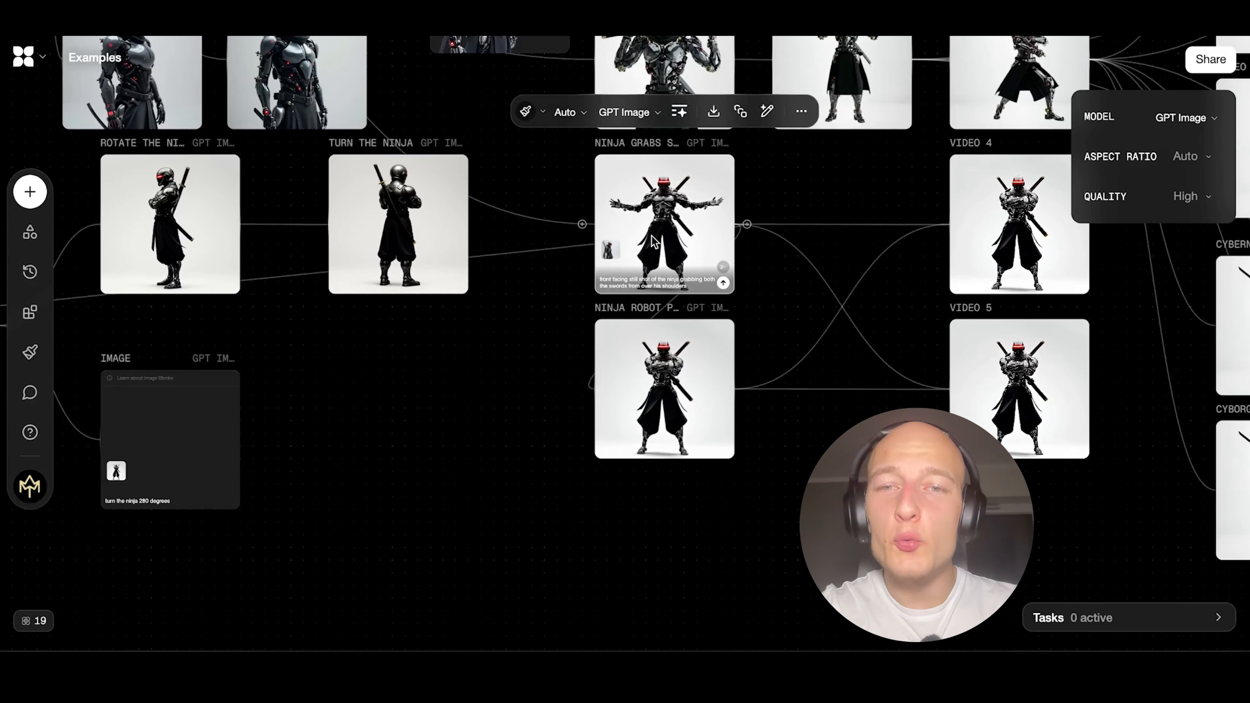
{"action": "right_click", "coordinate": [656, 219]}
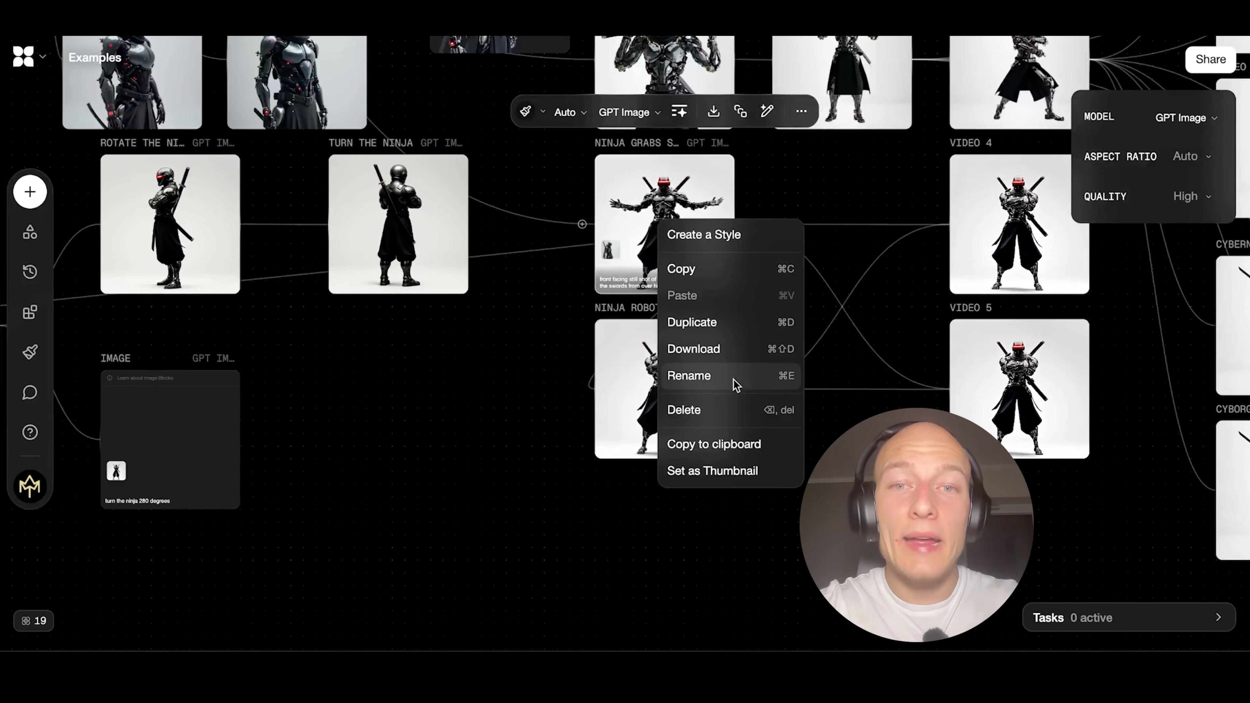
{"action": "left_click", "coordinate": [731, 358]}
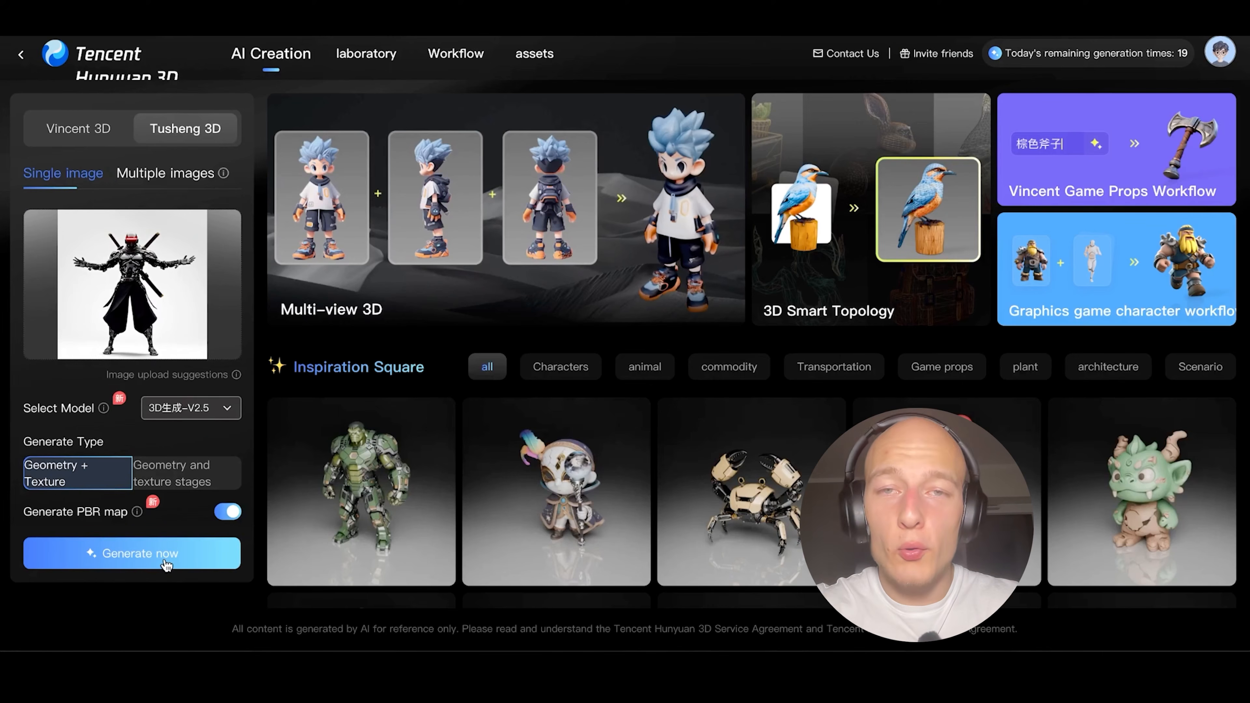
Switch back to Tencent Hunyuan 3D, generate a textured 3D model from the single ninja image and inspect it from different angles.
{"action": "left_click", "coordinate": [178, 556]}
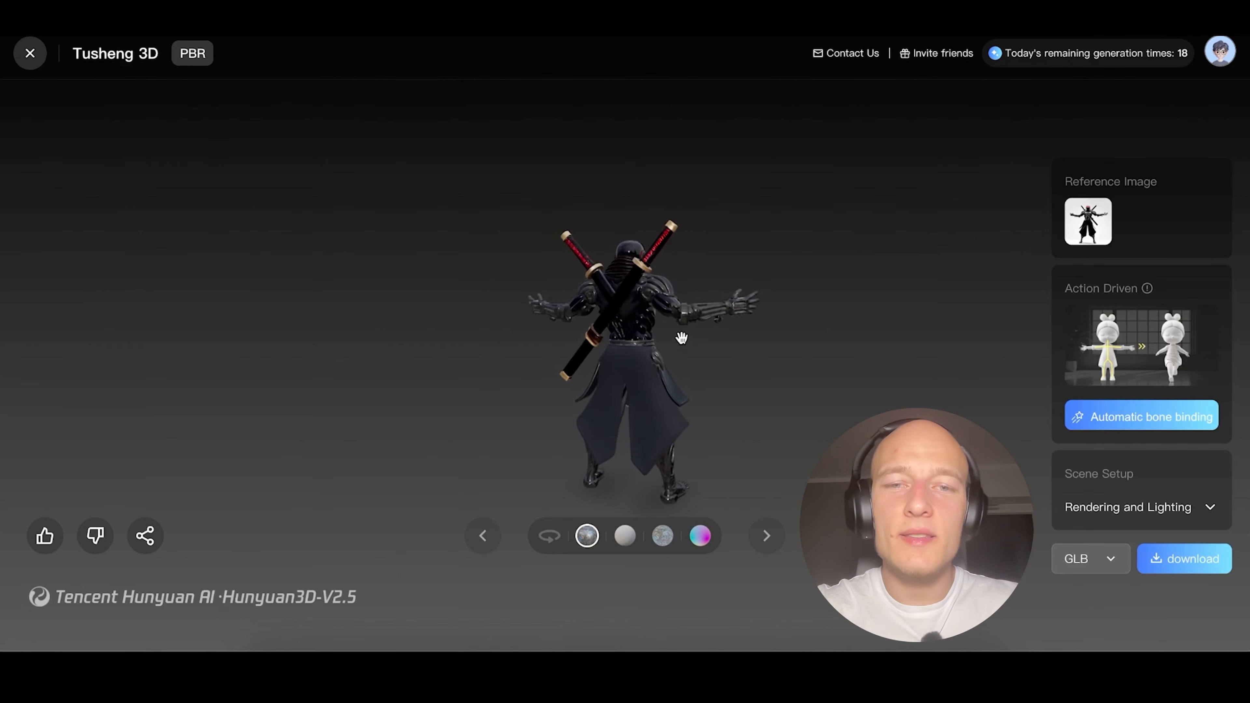
{"action": "left_click_drag", "start_coordinate": [680, 316], "coordinate": [700, 371]}
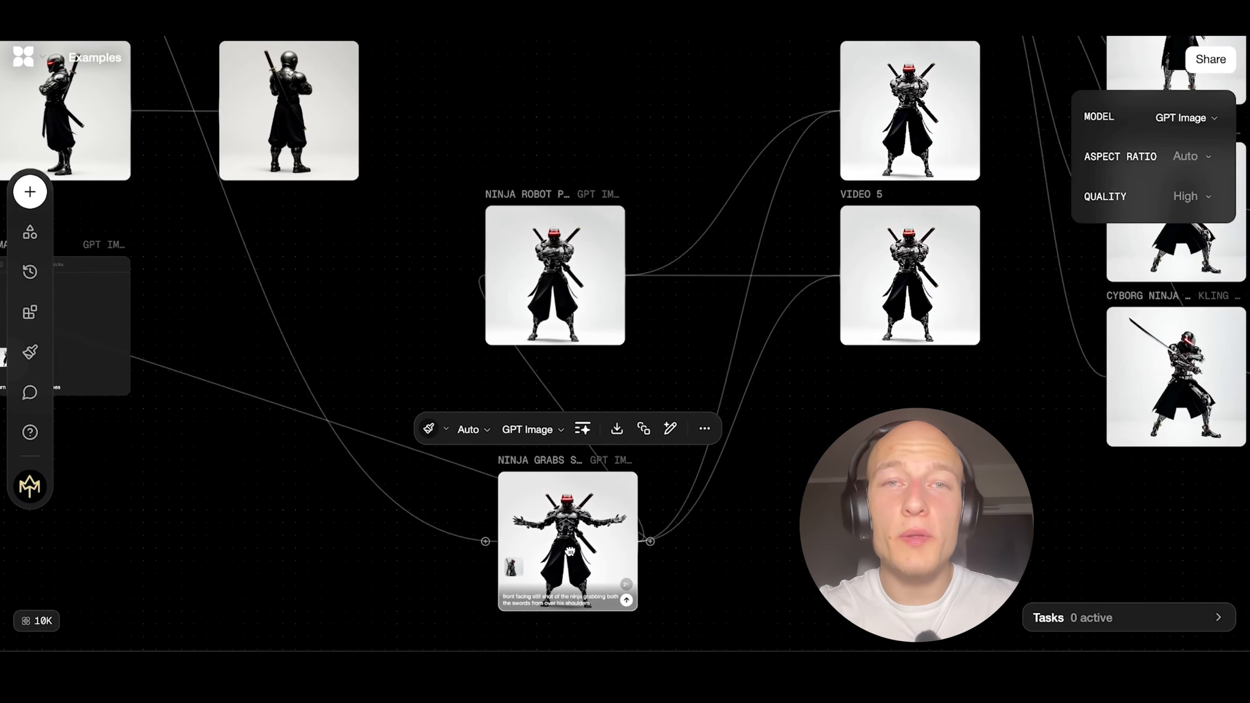
On the Examples canvas, branch an image block from the outstretched-arms ninja and generate it with the prompt "turn ninja 180 degrees".
{"action": "left_click_drag", "start_coordinate": [757, 463], "coordinate": [762, 179]}
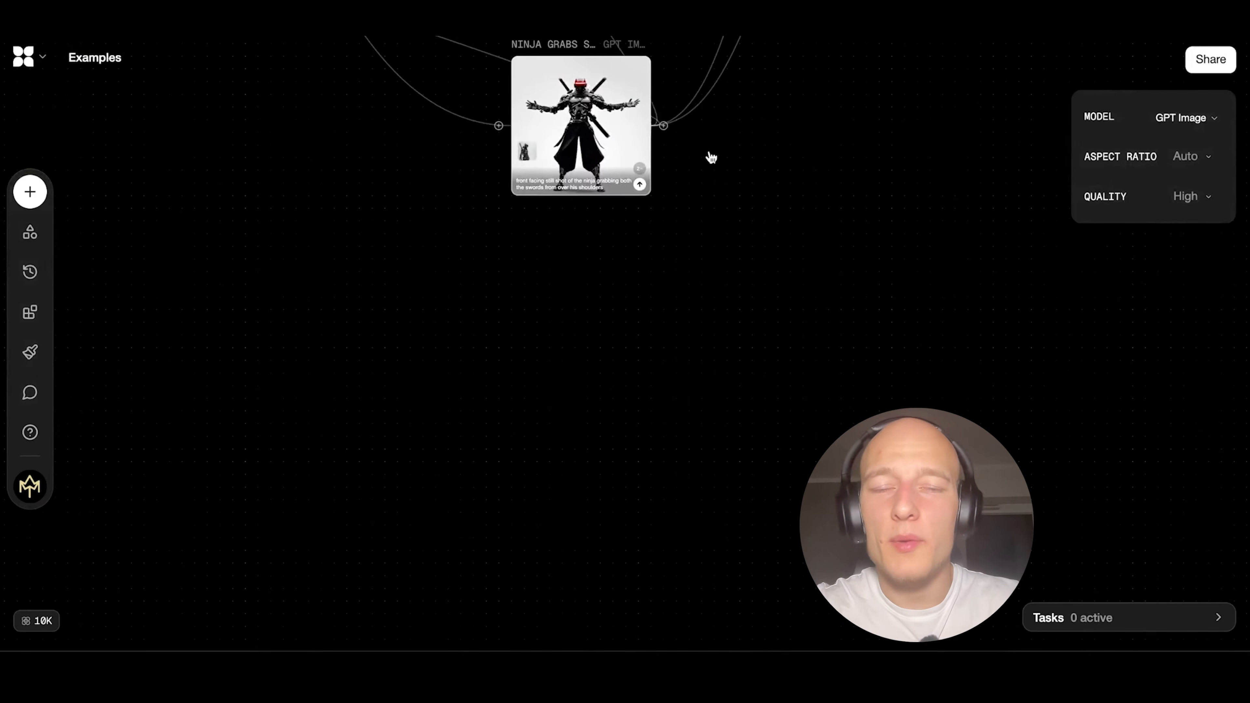
{"action": "left_click_drag", "start_coordinate": [599, 213], "coordinate": [238, 344]}
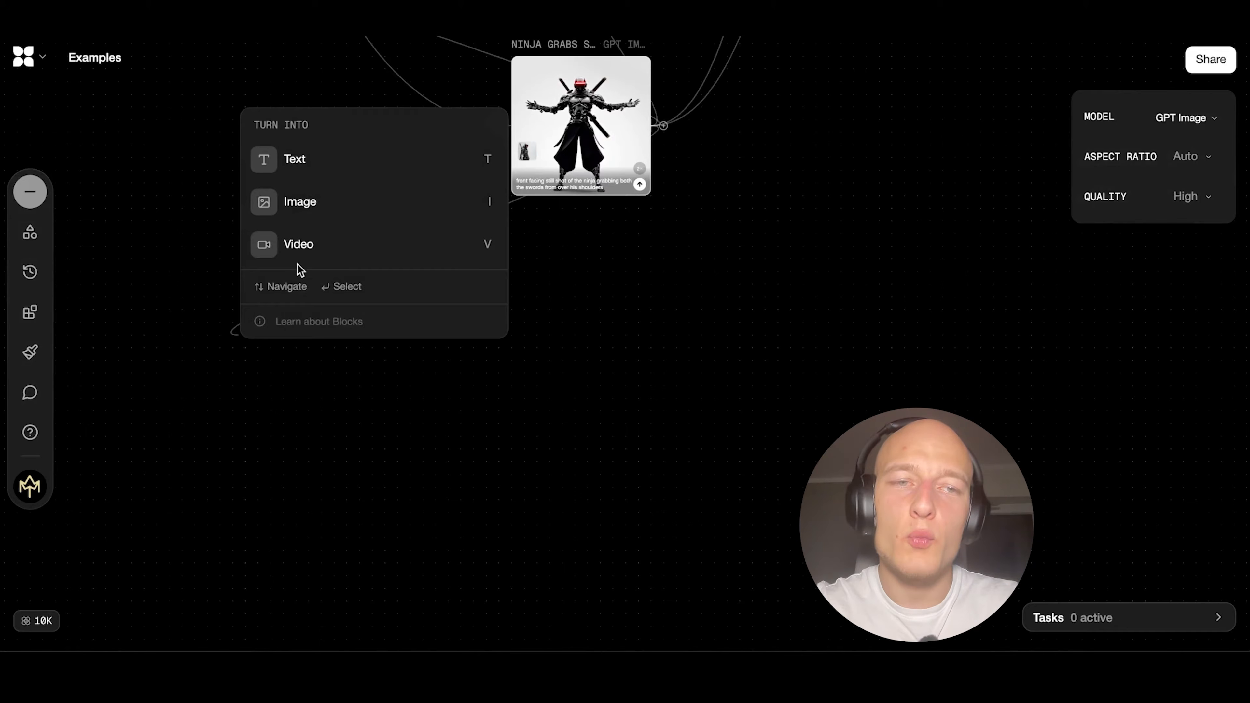
{"action": "left_click", "coordinate": [366, 204]}
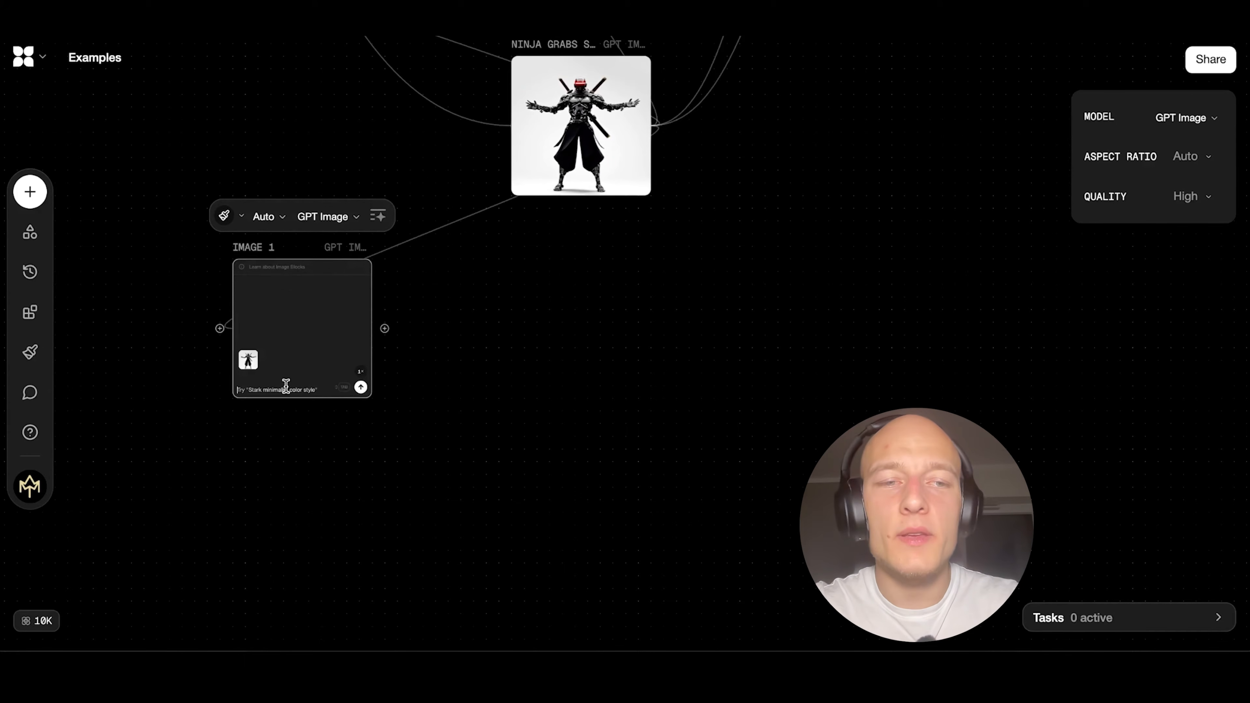
{"action": "type", "text": "s"}
{"action": "key", "text": "Return"}
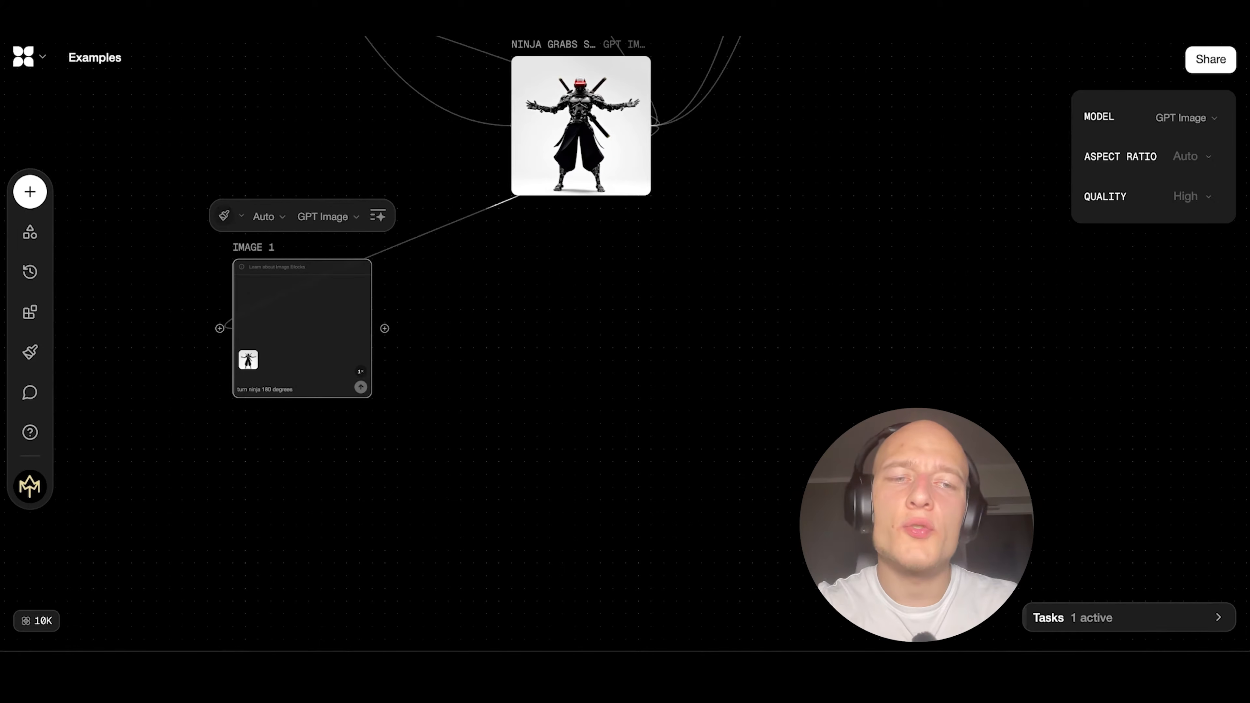
Branch a second image block from the outstretched-arms ninja for another view of the character.
{"action": "left_click_drag", "start_coordinate": [660, 130], "coordinate": [449, 320]}
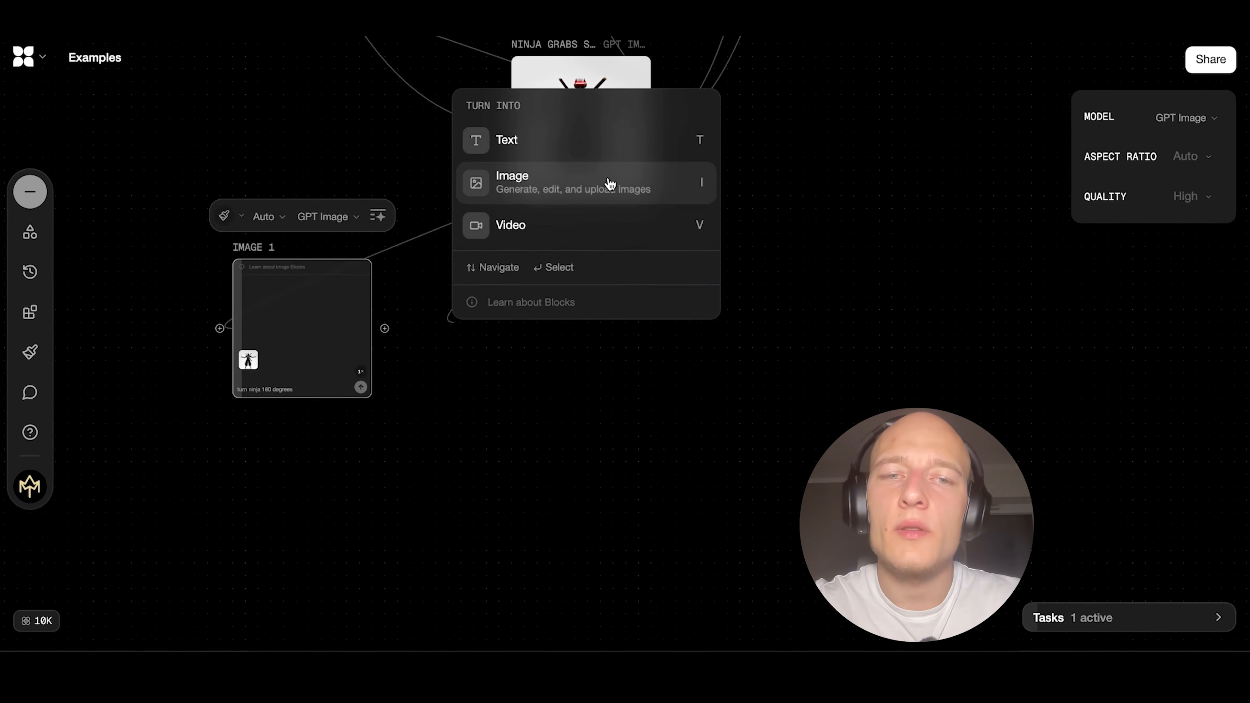
{"action": "left_click", "coordinate": [610, 183]}
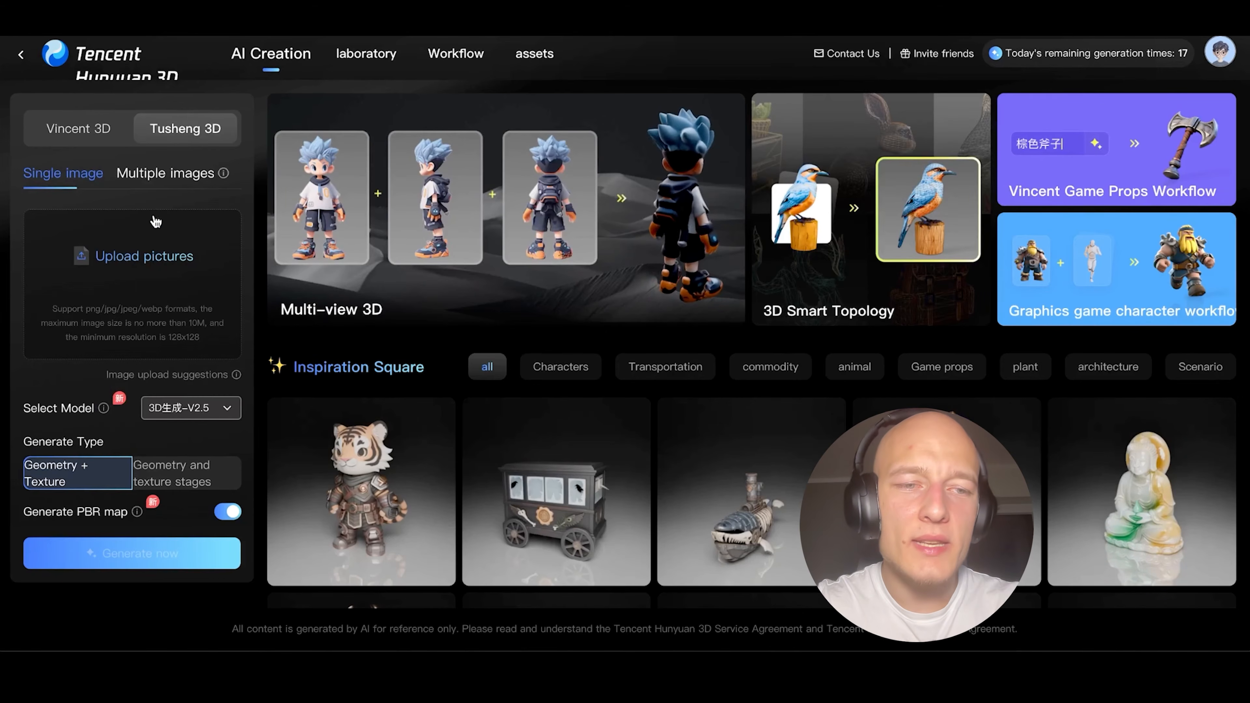
In Tencent Hunyuan 3D, upload front, back and side views of the ninja as multiple images, generate the 3D model and inspect it.
{"action": "left_click", "coordinate": [167, 172]}
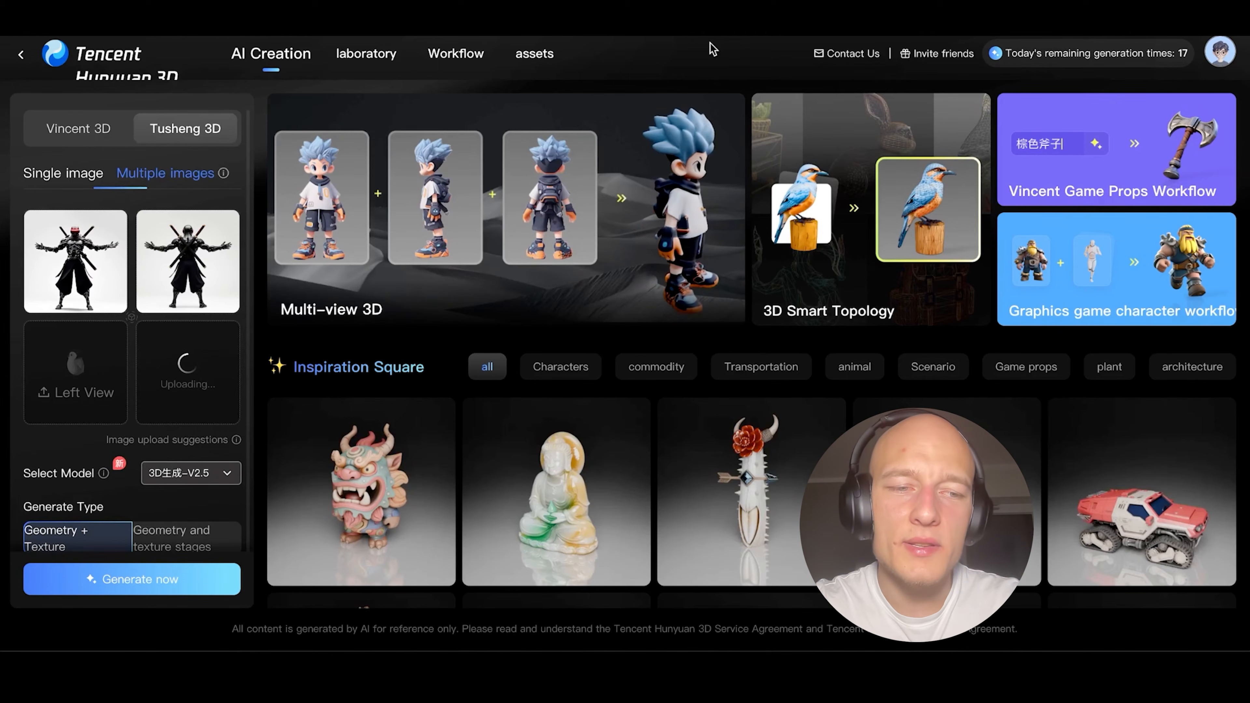
{"action": "scroll", "coordinate": [259, 244], "scroll_direction": "down", "scroll_amount": 1}
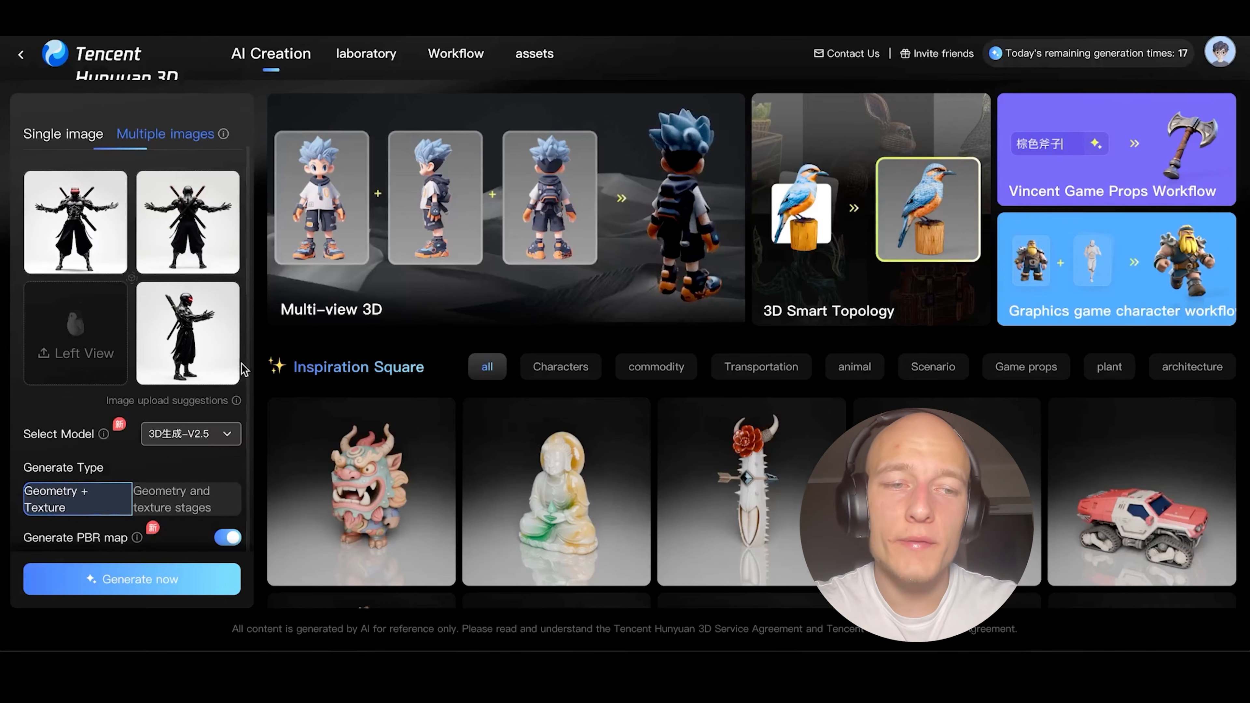
{"action": "left_click", "coordinate": [174, 579]}
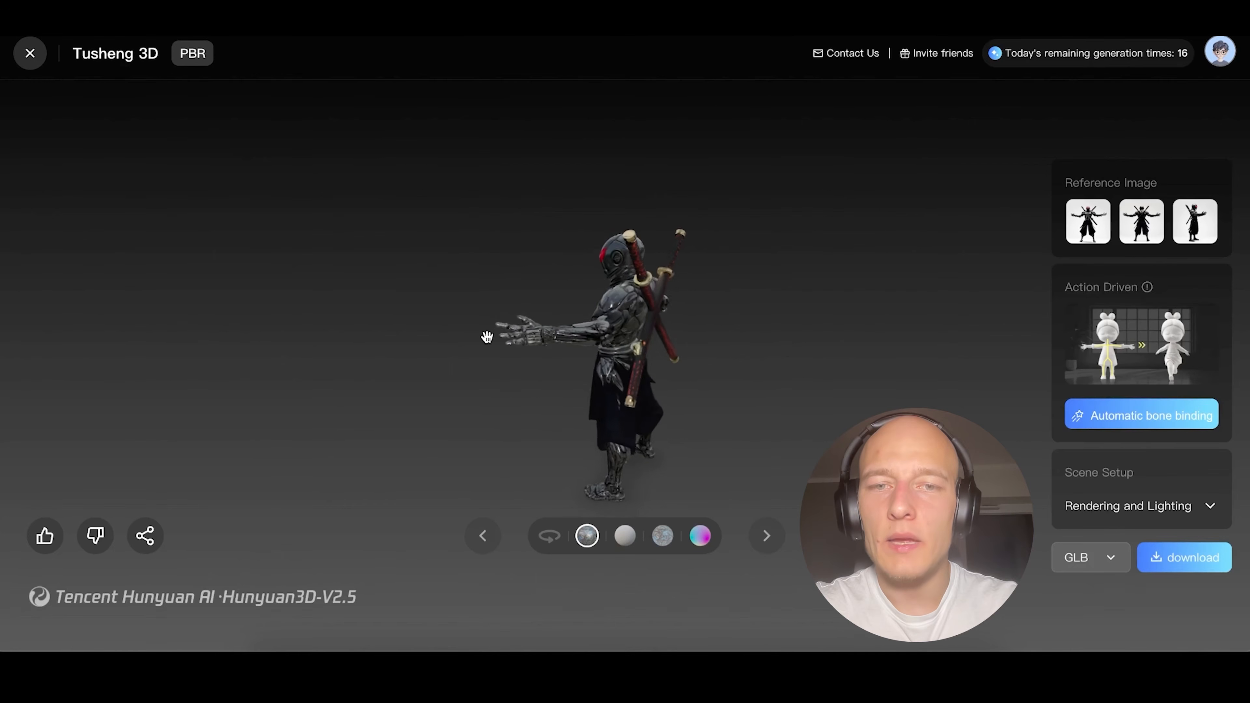
{"action": "left_click_drag", "start_coordinate": [387, 330], "coordinate": [497, 313]}
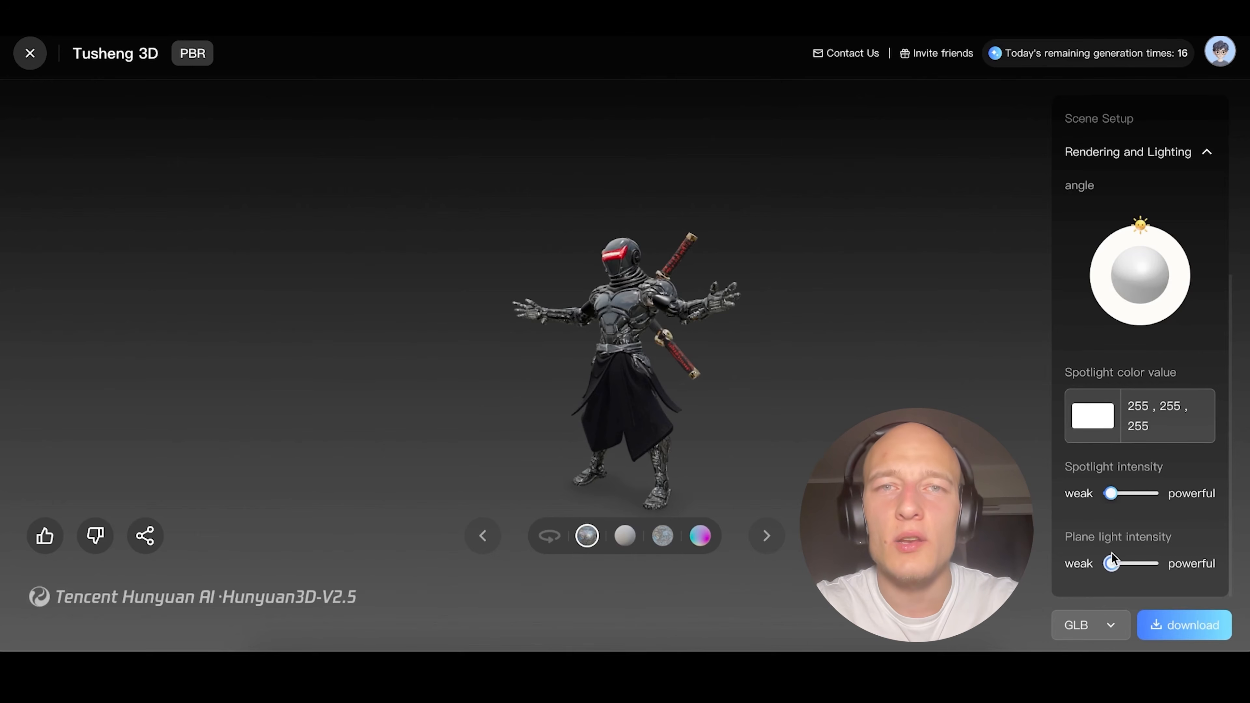
Download the ninja's 3D model in GLB format.
{"action": "left_click", "coordinate": [1113, 629]}
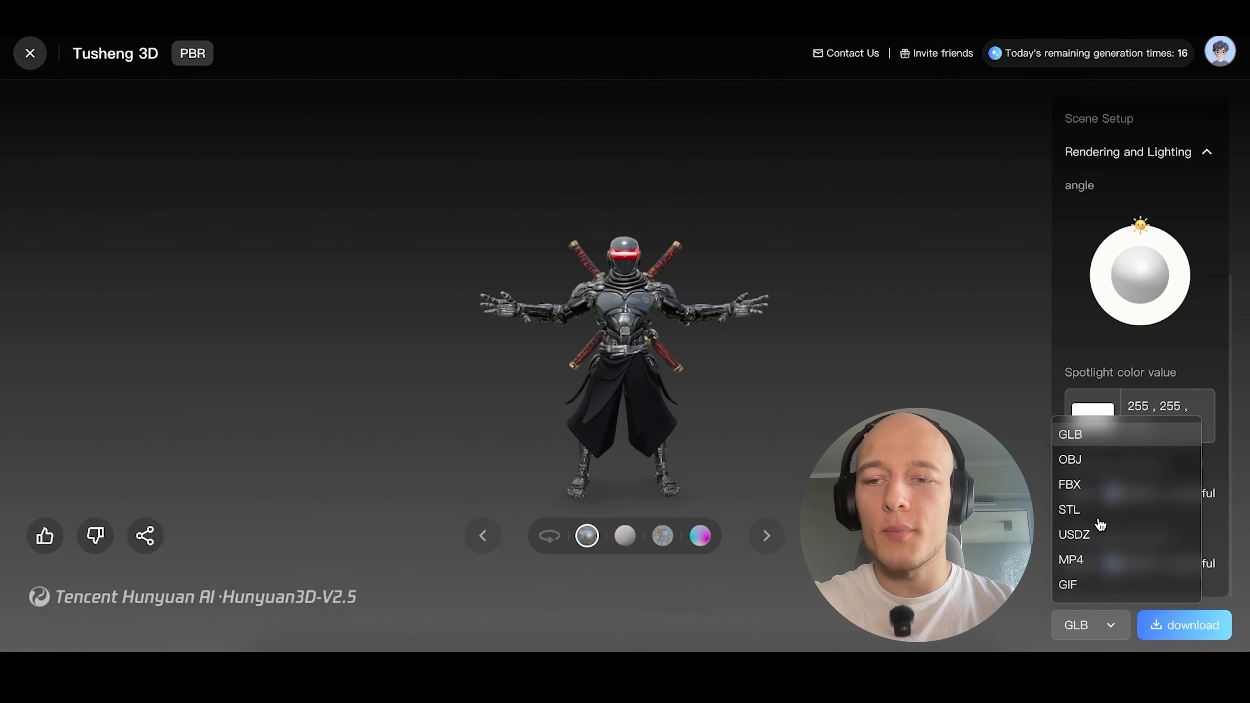
{"action": "left_click", "coordinate": [1185, 626]}
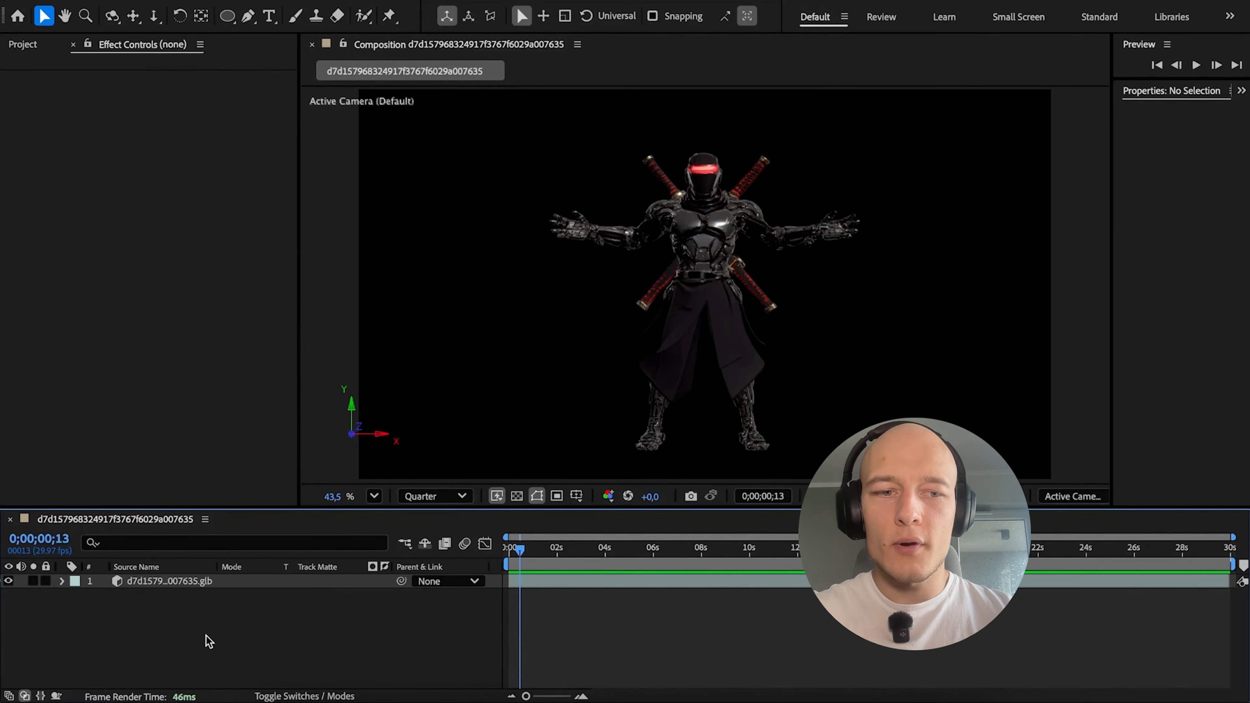
Switch to After Effects, select the ninja model in the composition, widen the composition viewer and split it into 2 Views.
{"action": "left_click", "coordinate": [684, 362]}
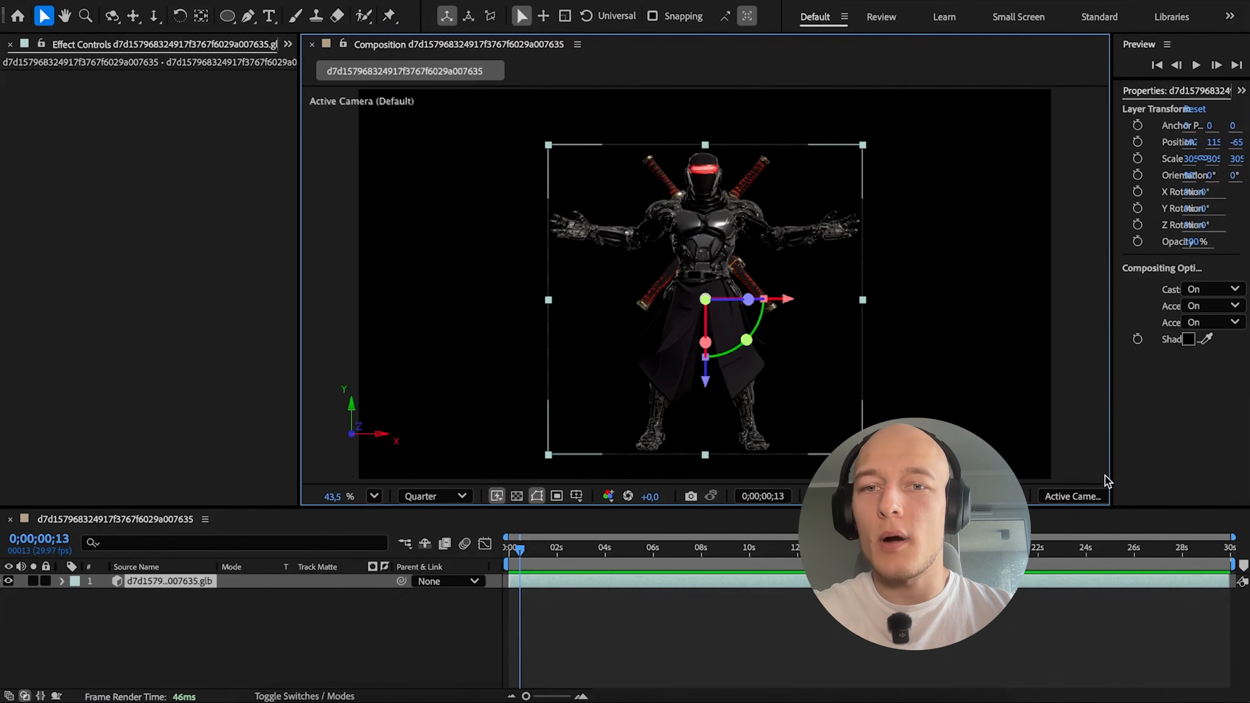
{"action": "left_click_drag", "start_coordinate": [1111, 480], "coordinate": [1187, 480]}
{"action": "left_click", "coordinate": [1163, 496]}
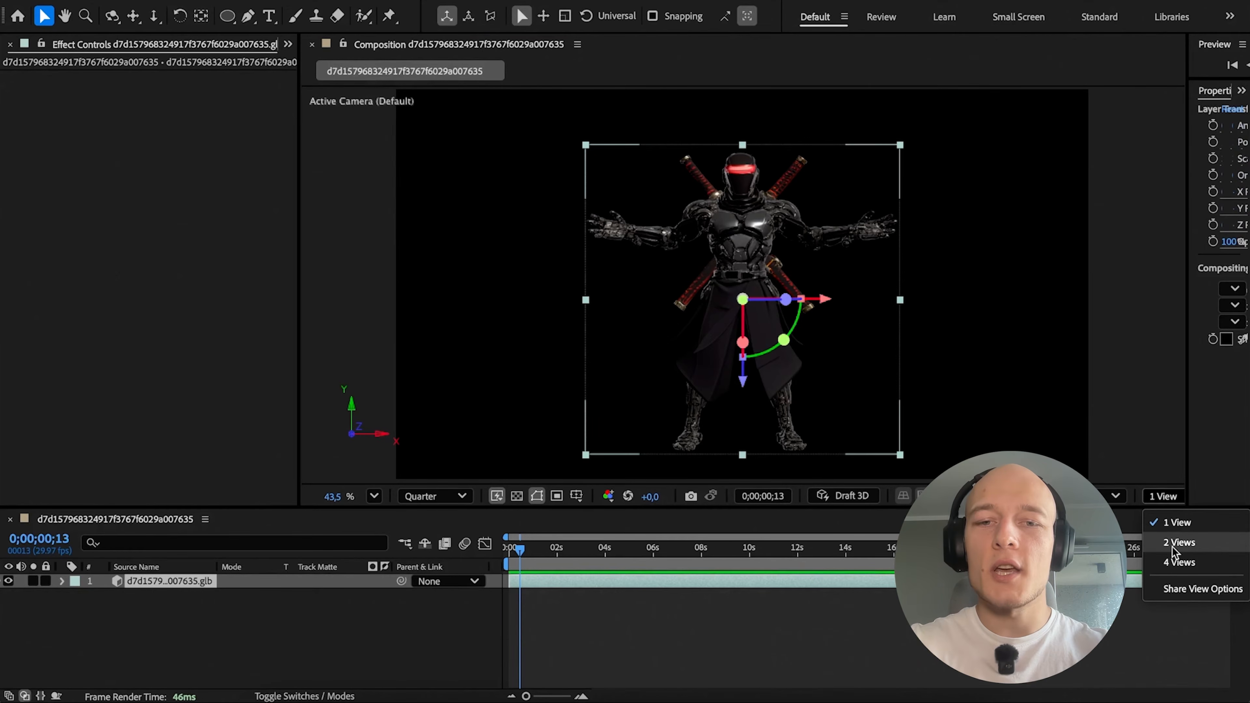
{"action": "left_click", "coordinate": [1178, 542]}
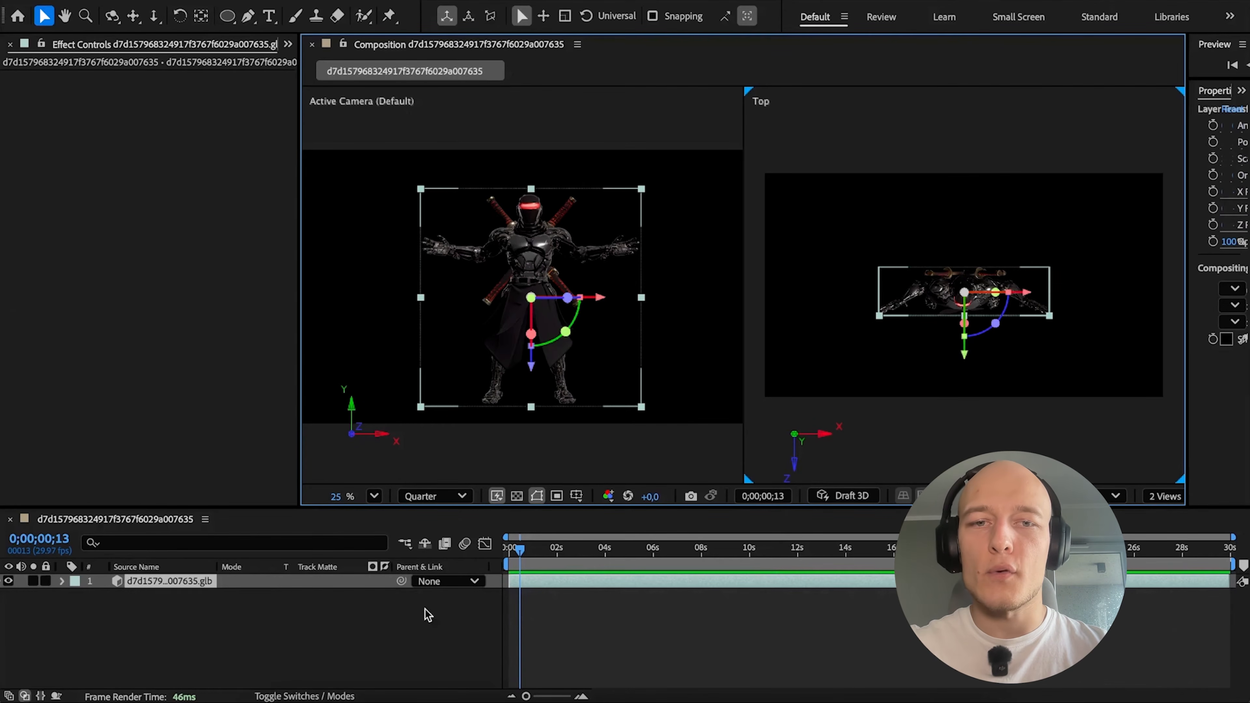
Create a white solid of 3840 × 2160 px and make it a 3D layer.
{"action": "right_click", "coordinate": [212, 616]}
{"action": "mouse_move", "coordinate": [309, 485]}
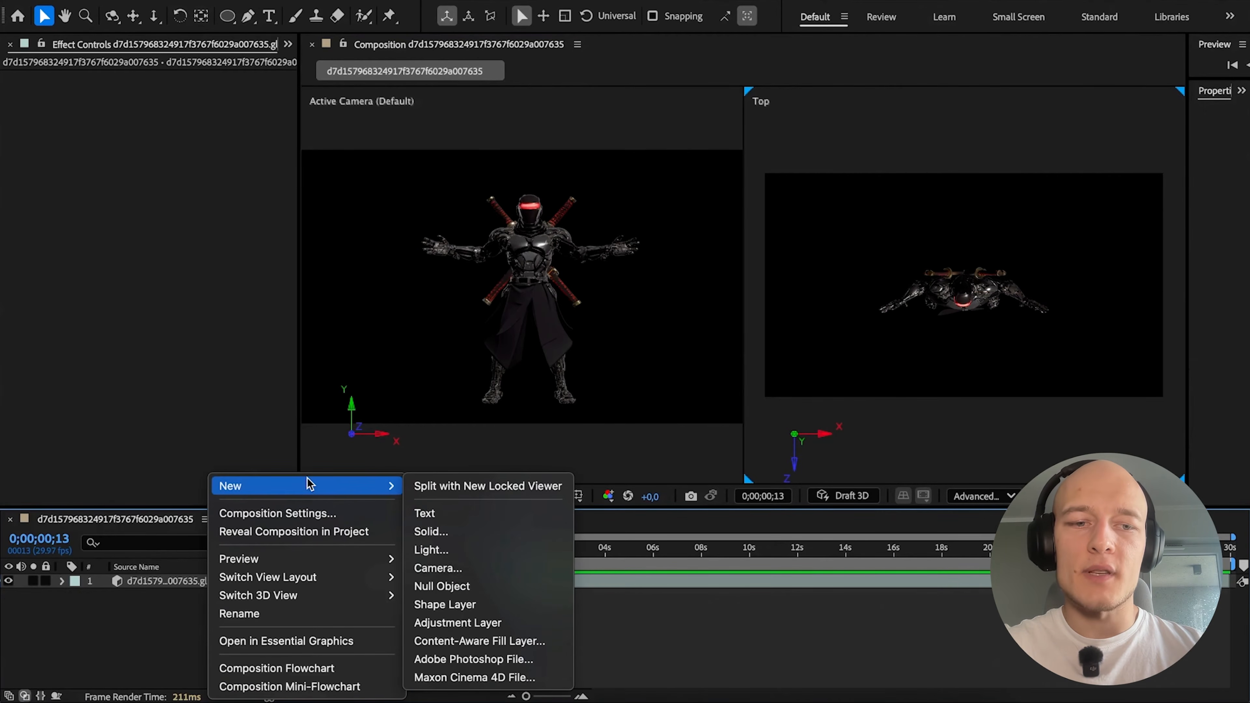
{"action": "left_click", "coordinate": [444, 532]}
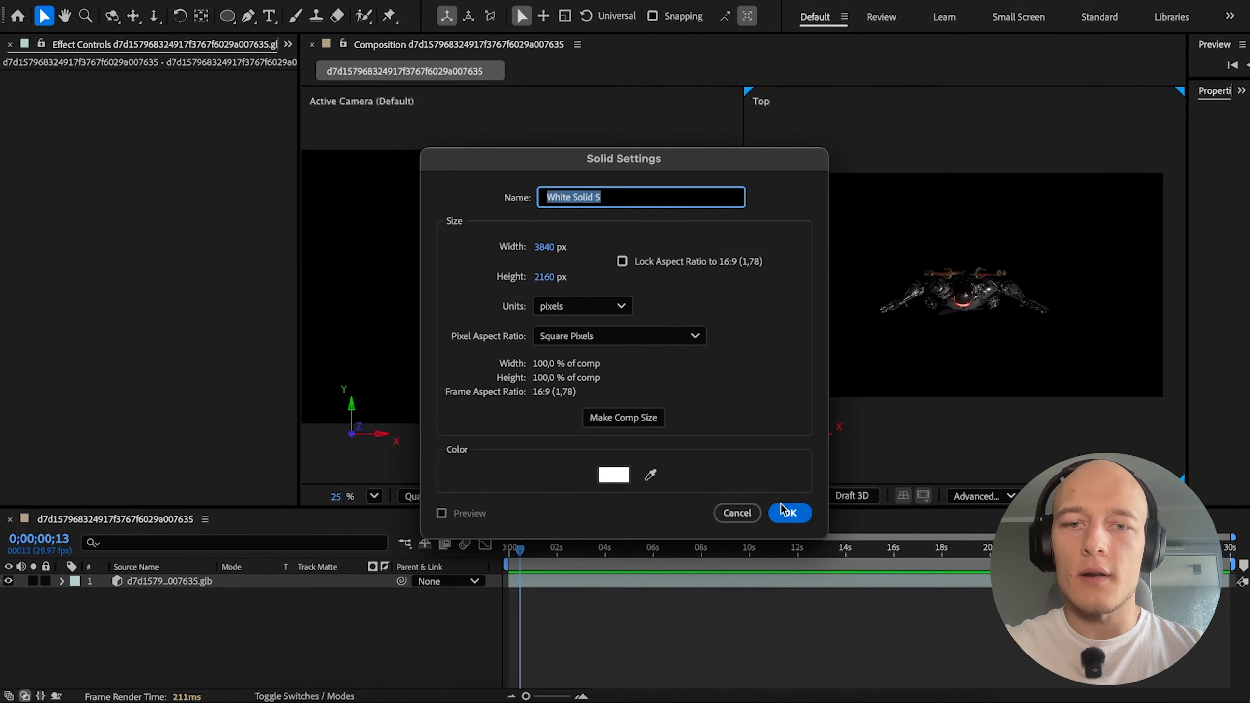
{"action": "key", "text": "Return"}
{"action": "left_click", "coordinate": [239, 676]}
{"action": "left_click", "coordinate": [166, 583]}
{"action": "key", "text": "F4"}
{"action": "left_click", "coordinate": [313, 581]}
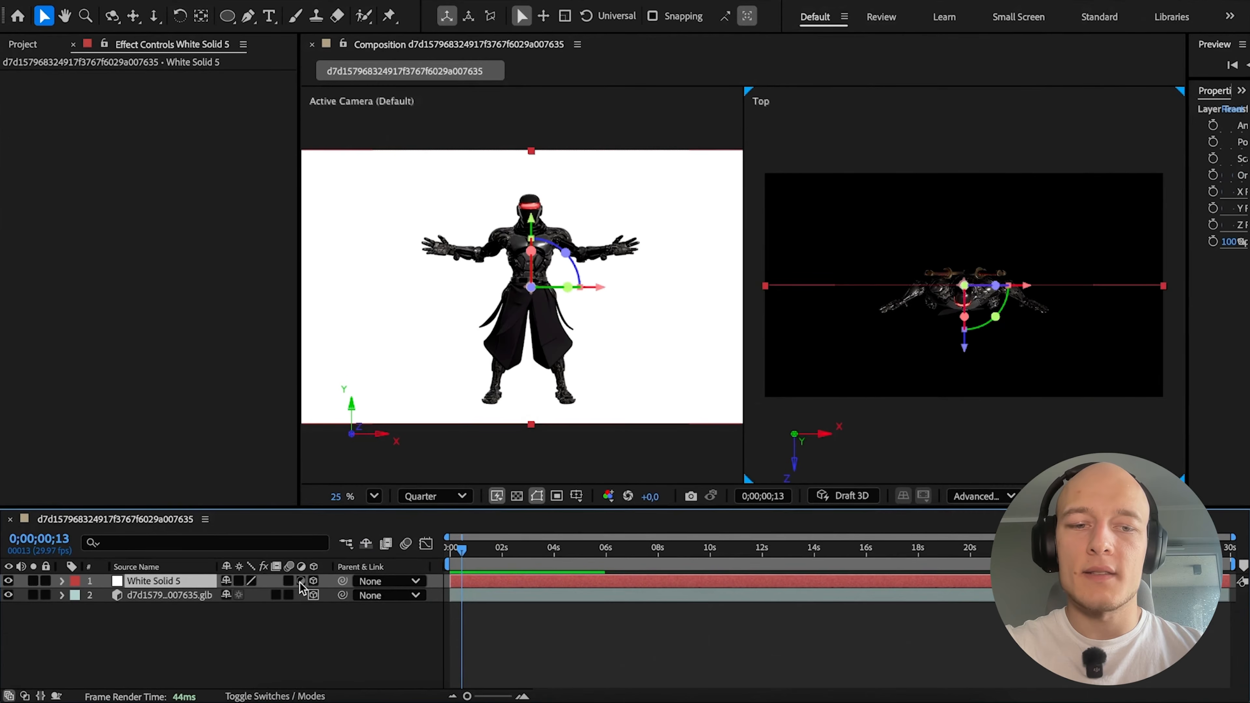
Lay the white solid flat as a floor by setting its X Rotation to 90°.
{"action": "left_click", "coordinate": [59, 582]}
{"action": "left_click", "coordinate": [77, 596]}
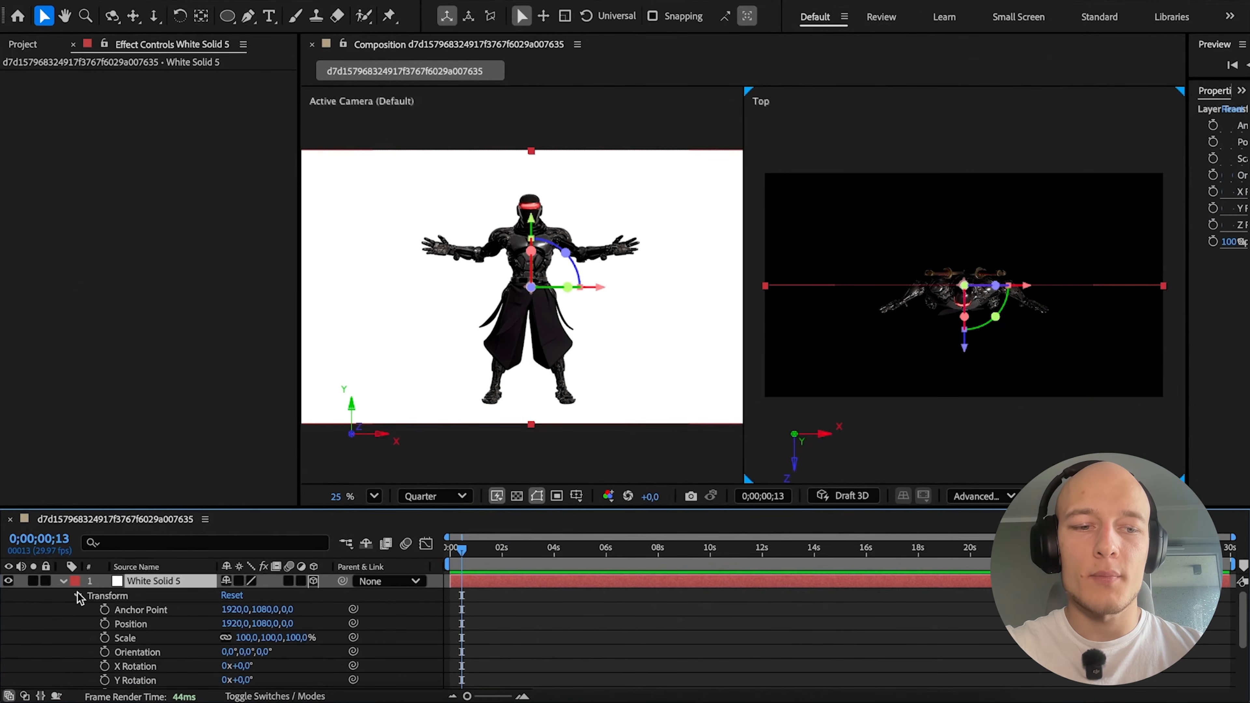
{"action": "left_click", "coordinate": [248, 667]}
{"action": "type", "text": "90"}
{"action": "key", "text": "Return"}
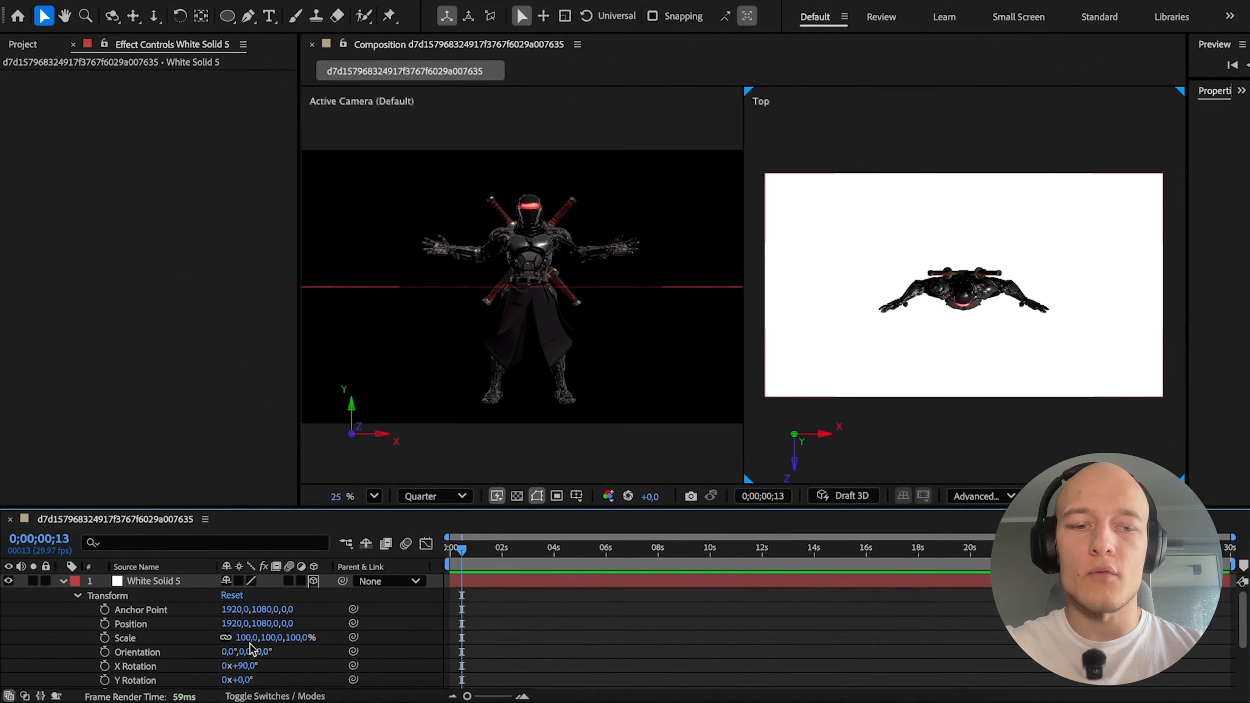
Lower the floor solid beneath the ninja's feet to a Y position of about 1996 and scale it to 123%.
{"action": "left_click", "coordinate": [175, 585]}
{"action": "left_click_drag", "start_coordinate": [534, 345], "coordinate": [567, 479]}
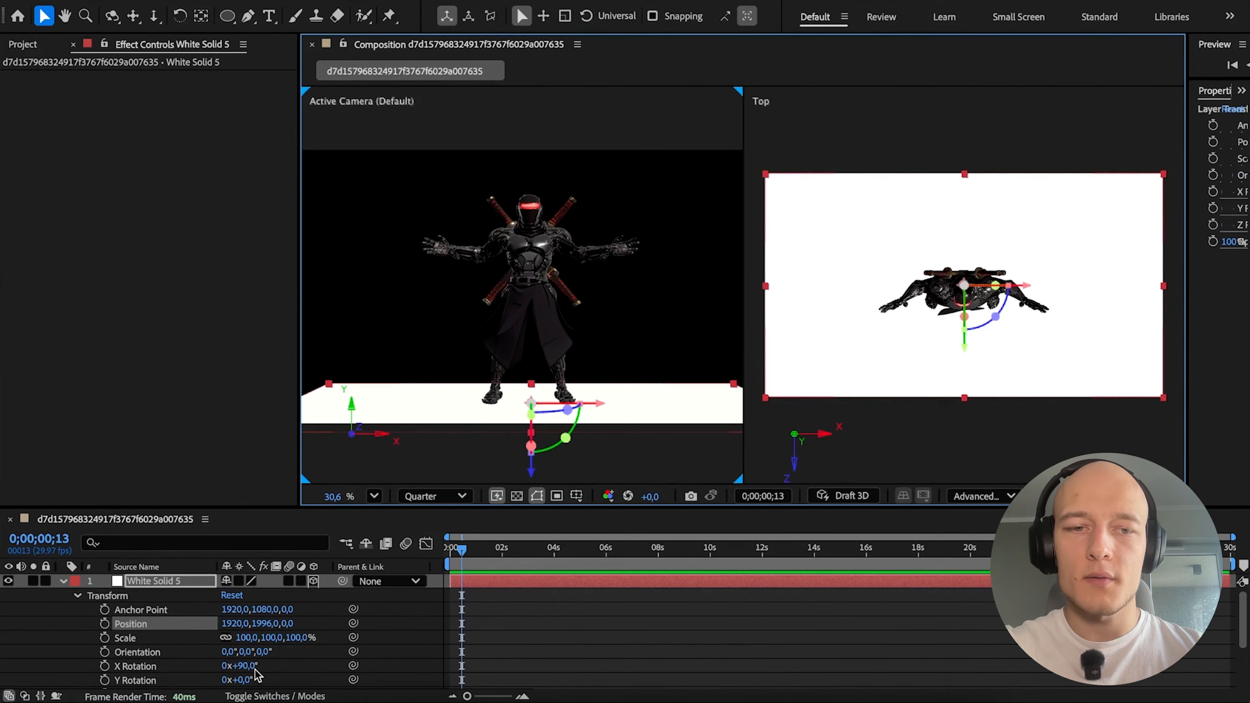
{"action": "left_click_drag", "start_coordinate": [279, 637], "coordinate": [290, 636]}
{"action": "left_click", "coordinate": [641, 625]}
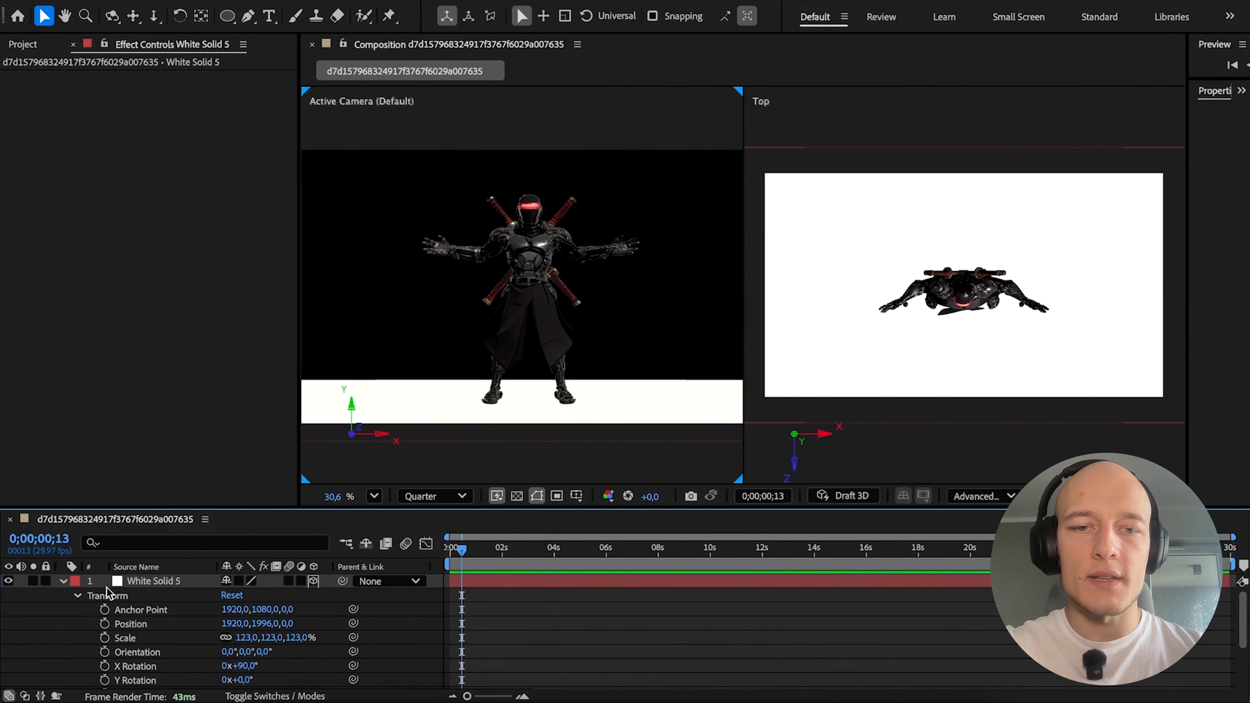
Create a second white solid at composition size as a 3D layer and reveal its transform properties.
{"action": "left_click", "coordinate": [63, 581]}
{"action": "right_click", "coordinate": [129, 615]}
{"action": "mouse_move", "coordinate": [223, 486]}
{"action": "left_click", "coordinate": [410, 531]}
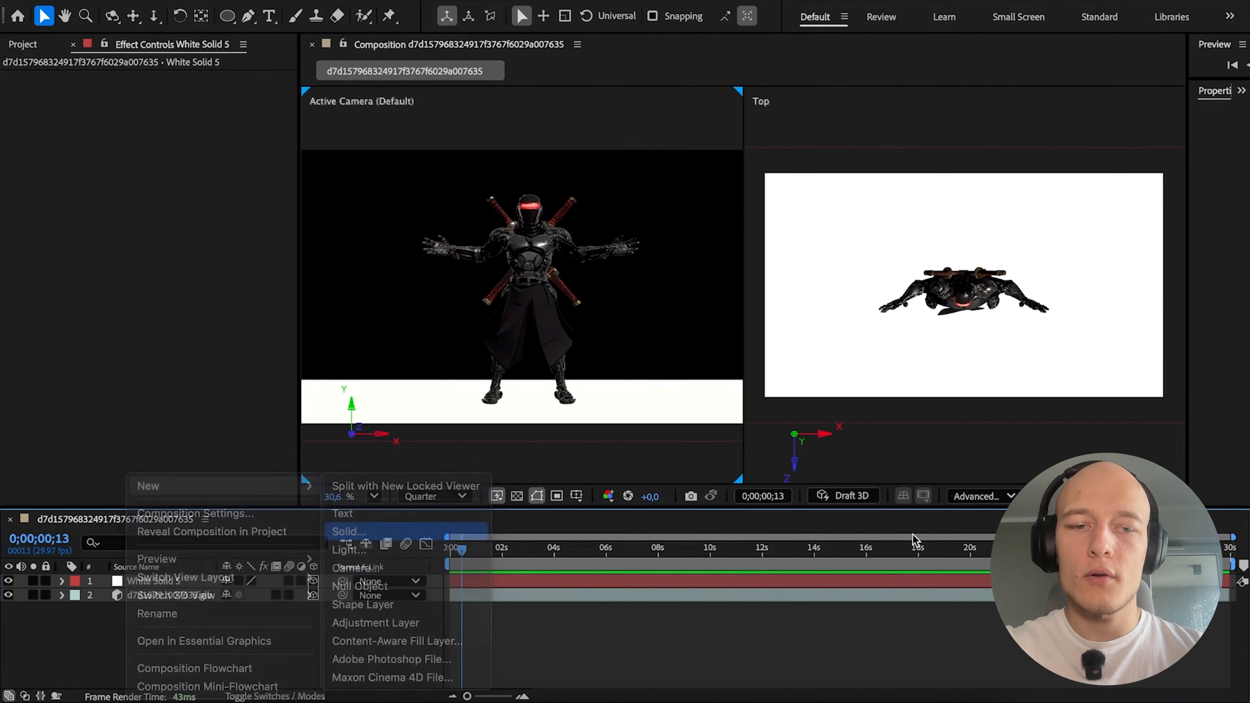
{"action": "left_click", "coordinate": [789, 513]}
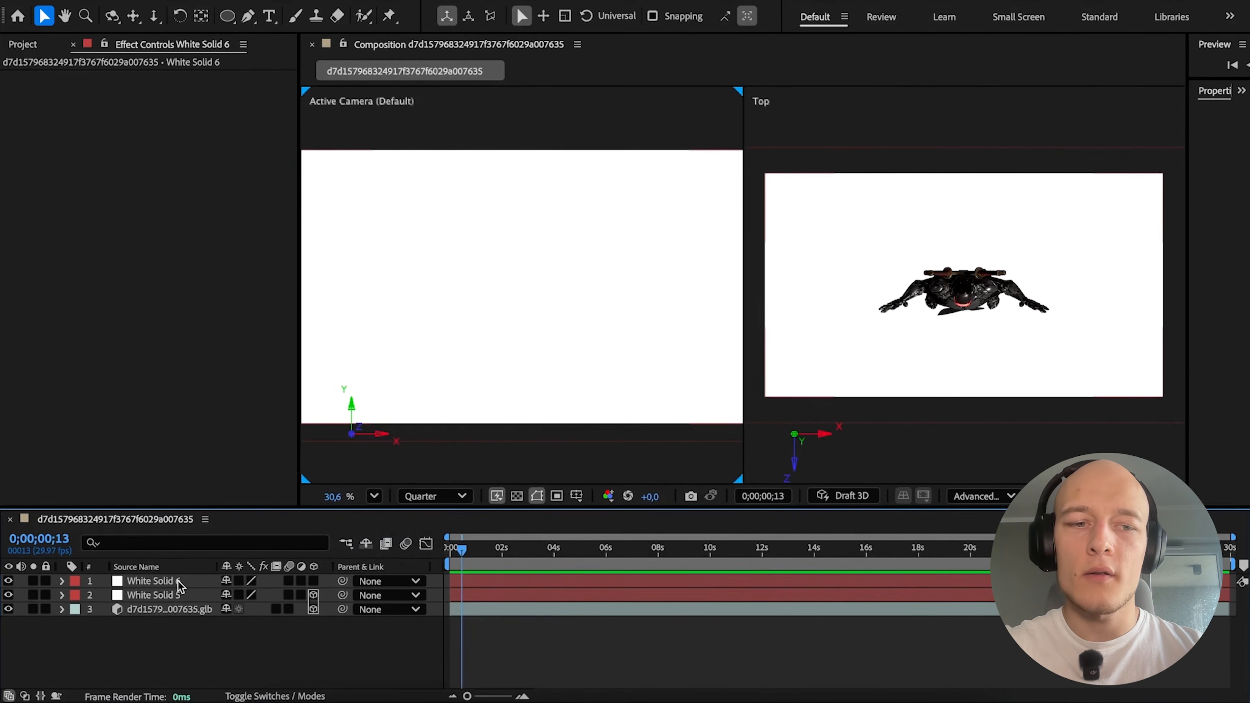
{"action": "left_click", "coordinate": [62, 581]}
{"action": "left_click", "coordinate": [77, 595]}
Place the second solid as a wall behind the ninja at about 1920, 877, 523 and scale it to 115%.
{"action": "left_click_drag", "start_coordinate": [531, 219], "coordinate": [531, 193]}
{"action": "left_click_drag", "start_coordinate": [964, 335], "coordinate": [966, 366]}
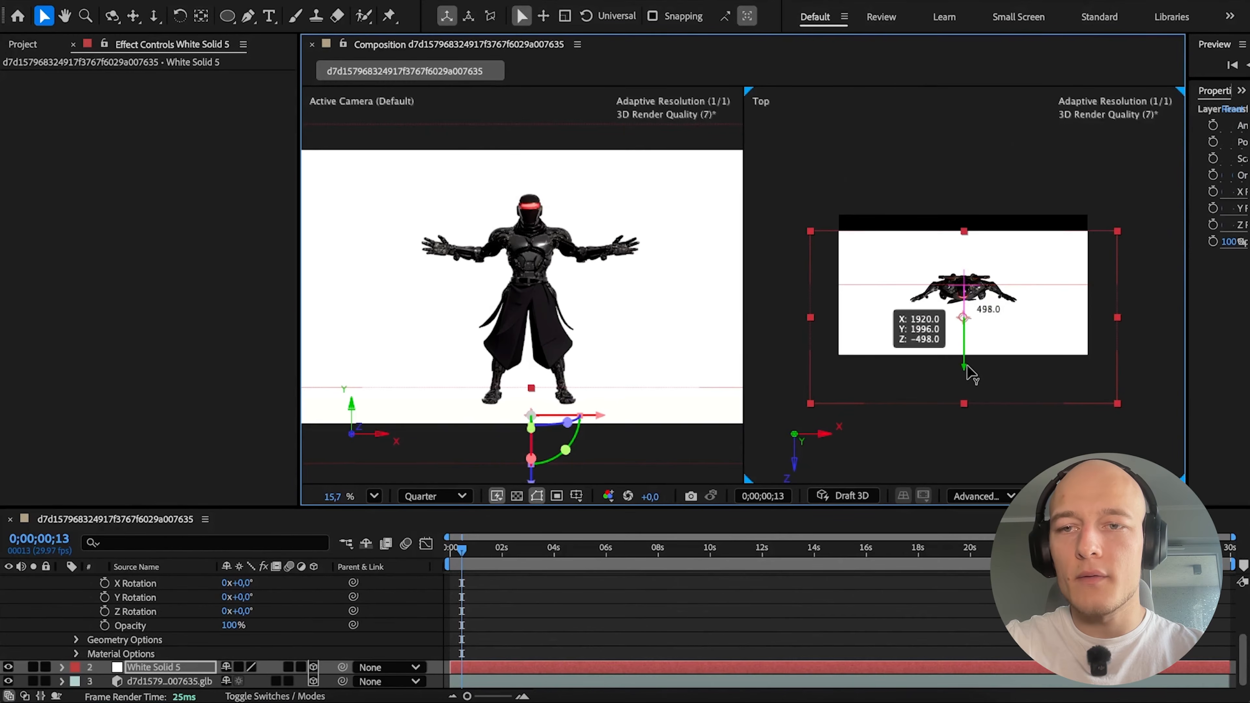
{"action": "scroll", "coordinate": [560, 629], "scroll_direction": "up", "scroll_amount": 5}
{"action": "left_click", "coordinate": [564, 589]}
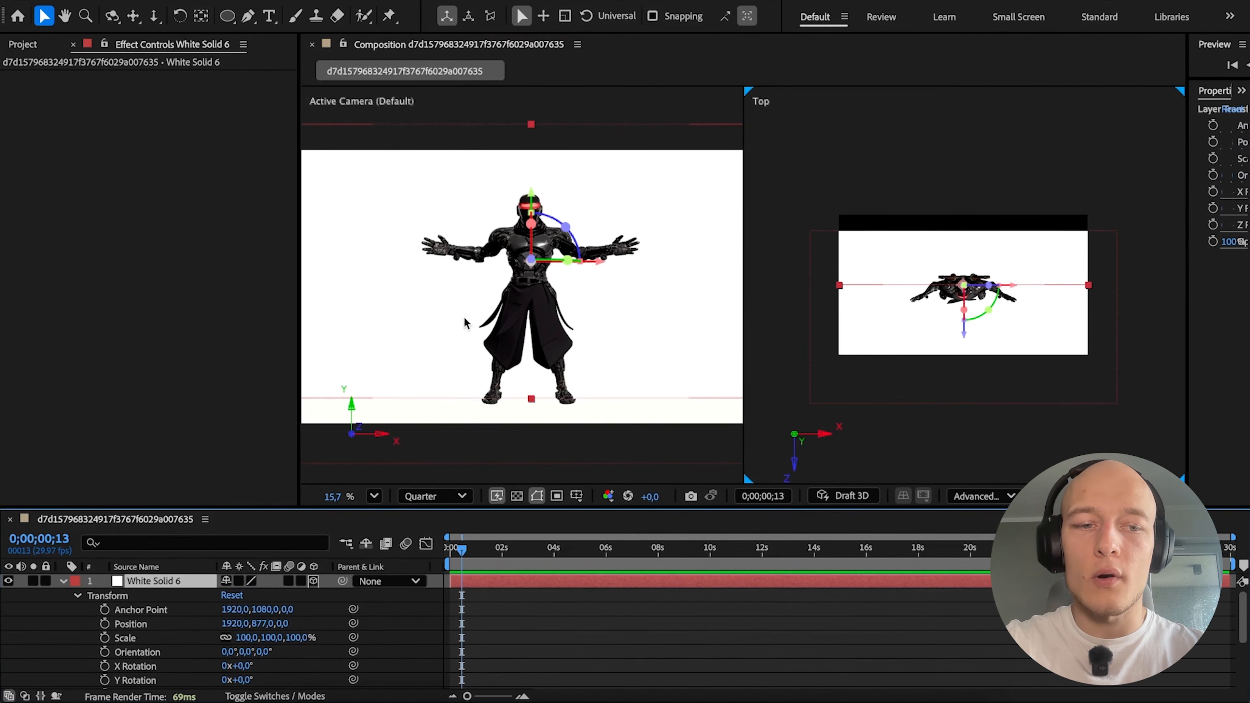
{"action": "left_click_drag", "start_coordinate": [963, 263], "coordinate": [962, 291]}
{"action": "left_click", "coordinate": [511, 398]}
{"action": "scroll", "coordinate": [365, 501], "scroll_direction": "down", "scroll_amount": 3}
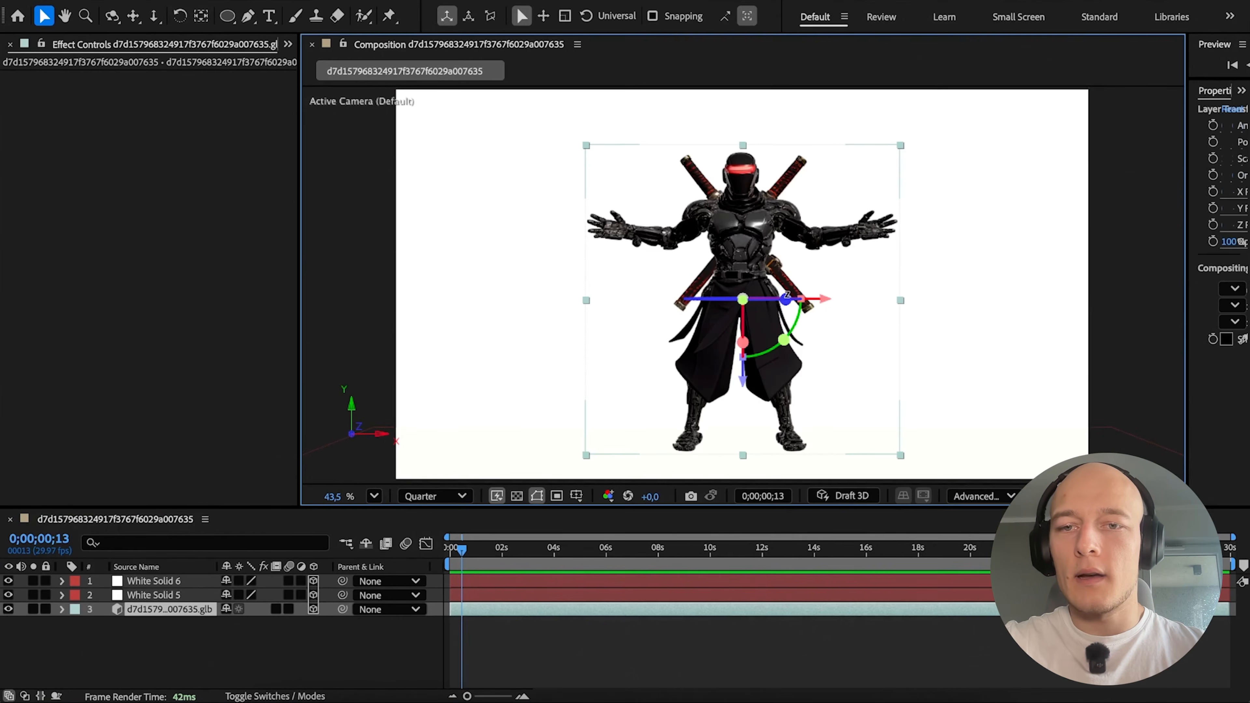
{"action": "left_click_drag", "start_coordinate": [722, 299], "coordinate": [588, 320]}
{"action": "key", "text": "super+z"}
Add an adjustment layer and use the ninja model layer as its track matte.
{"action": "right_click", "coordinate": [126, 651]}
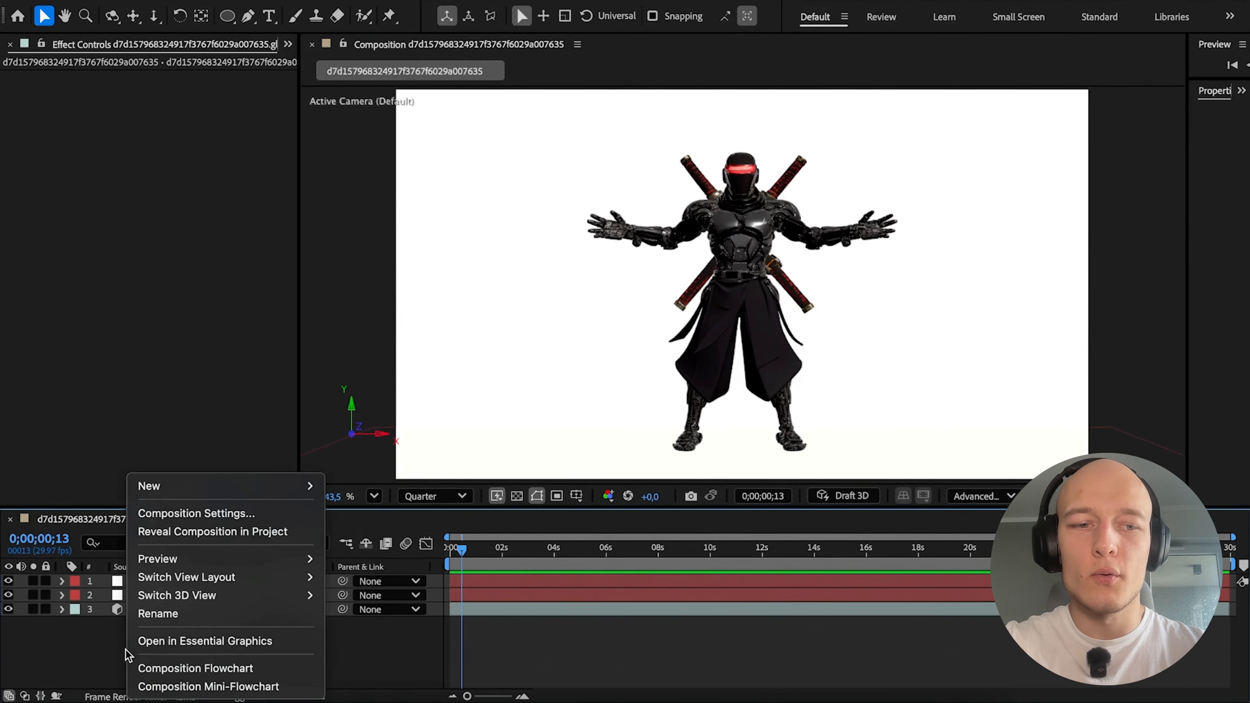
{"action": "mouse_move", "coordinate": [266, 489]}
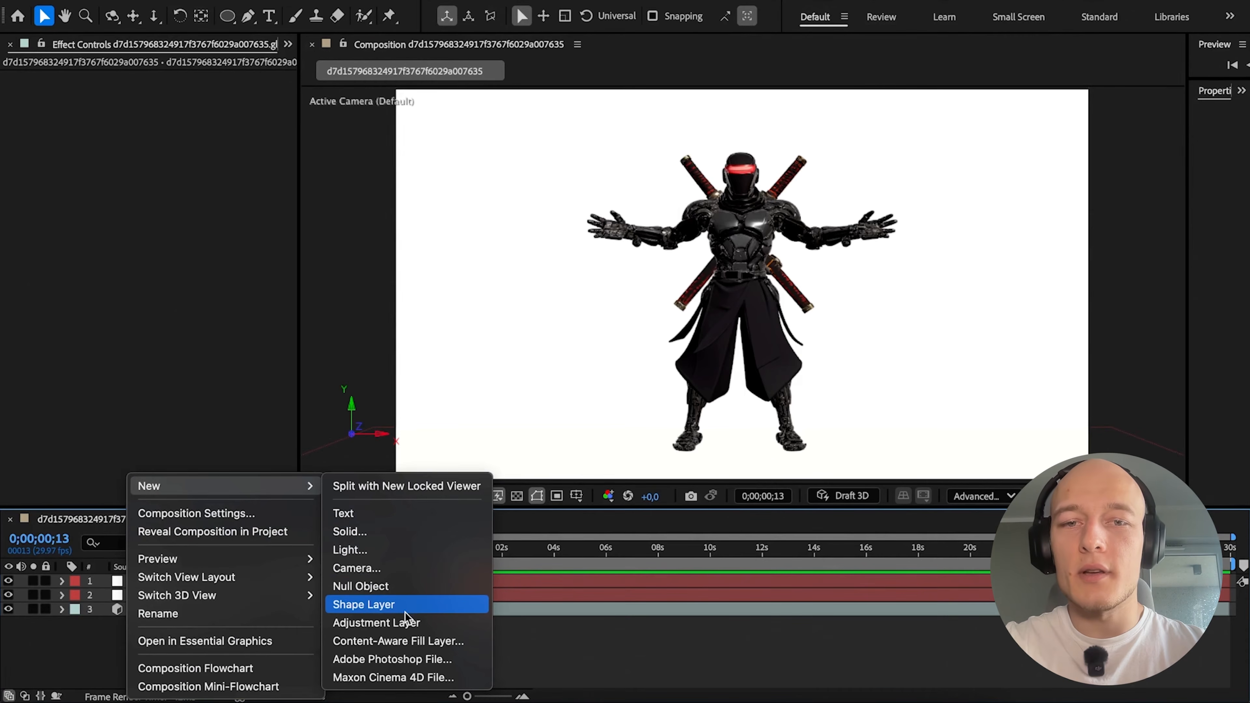
{"action": "left_click", "coordinate": [406, 622]}
{"action": "left_click_drag", "start_coordinate": [301, 581], "coordinate": [191, 625]}
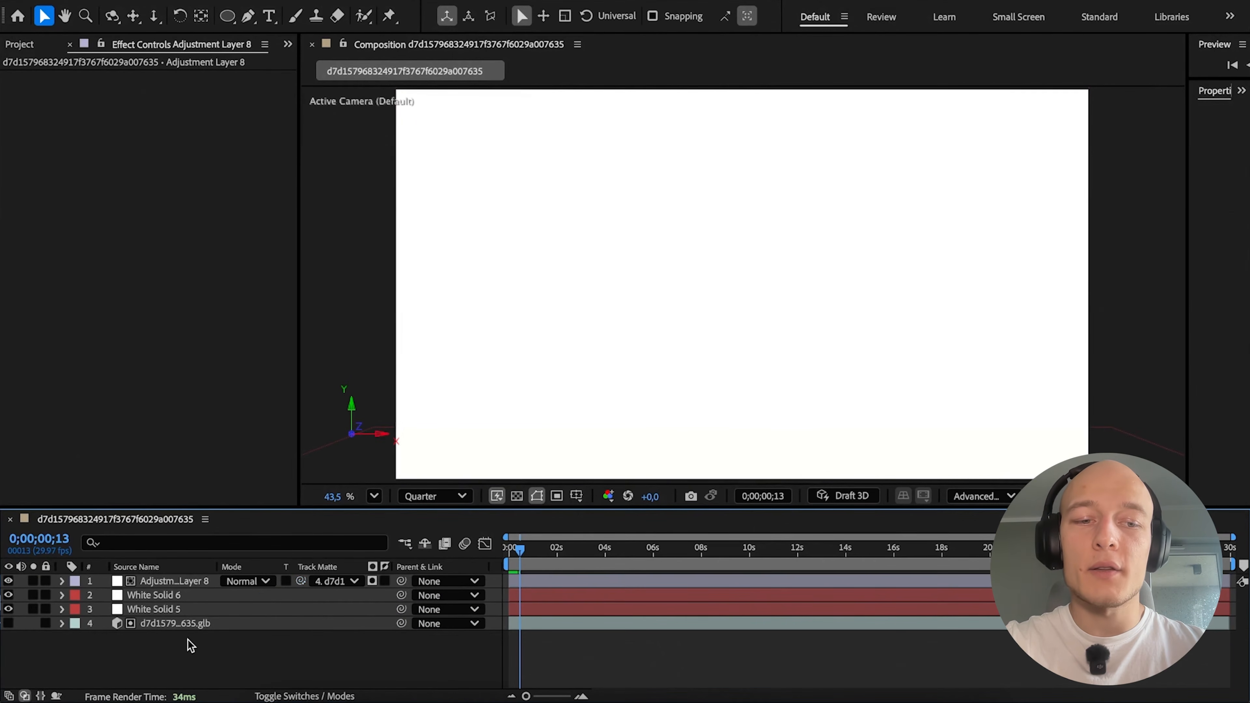
Make the ninja model layer visible again and apply the Tritone effect to the adjustment layer.
{"action": "left_click", "coordinate": [164, 575]}
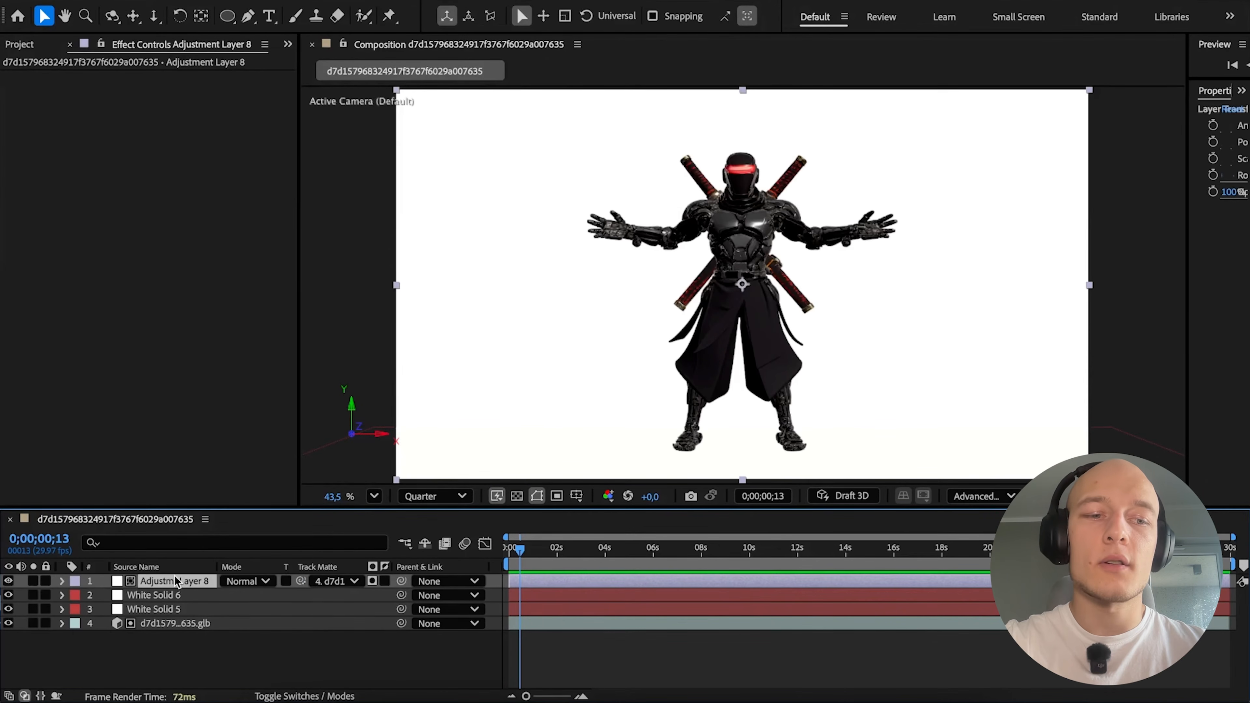
{"action": "key", "text": "ctrl+space"}
{"action": "type", "text": "tri"}
{"action": "key", "text": "Return"}
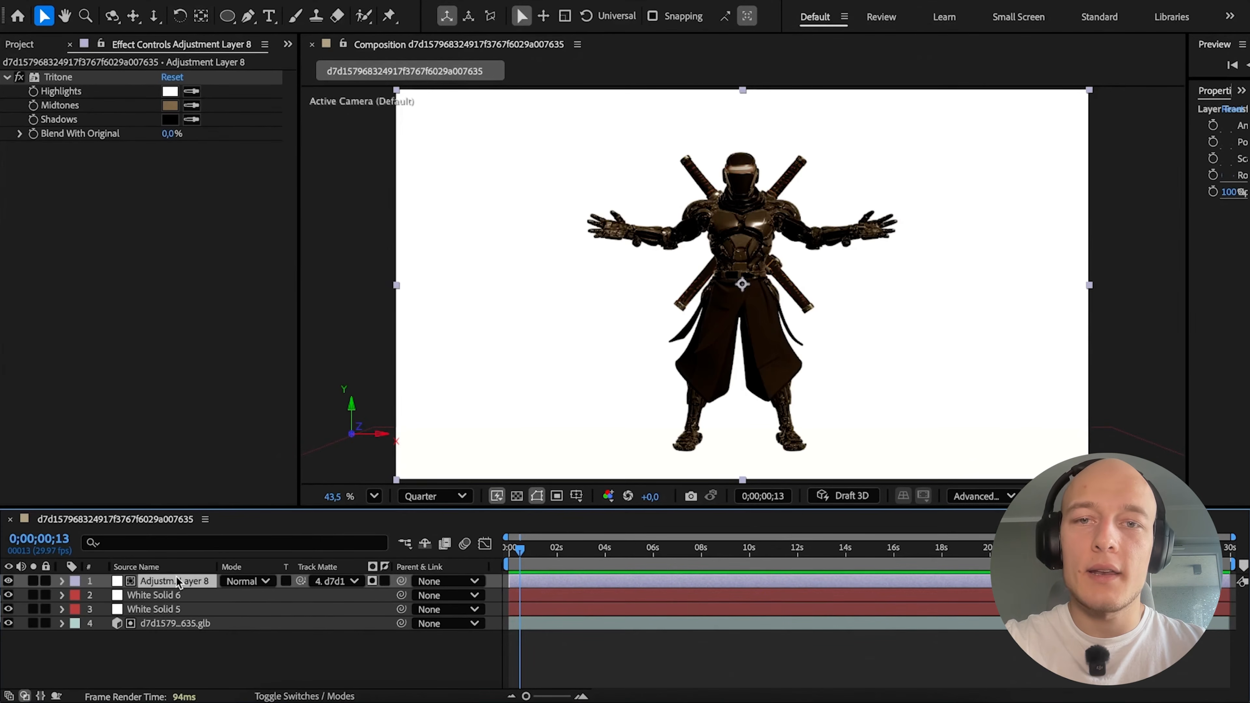
Set the Tritone midtones to red and compare alpha with luma matte on the adjustment layer, ending on luma matte.
{"action": "left_click", "coordinate": [372, 581]}
{"action": "left_click", "coordinate": [170, 105]}
{"action": "left_click", "coordinate": [807, 257]}
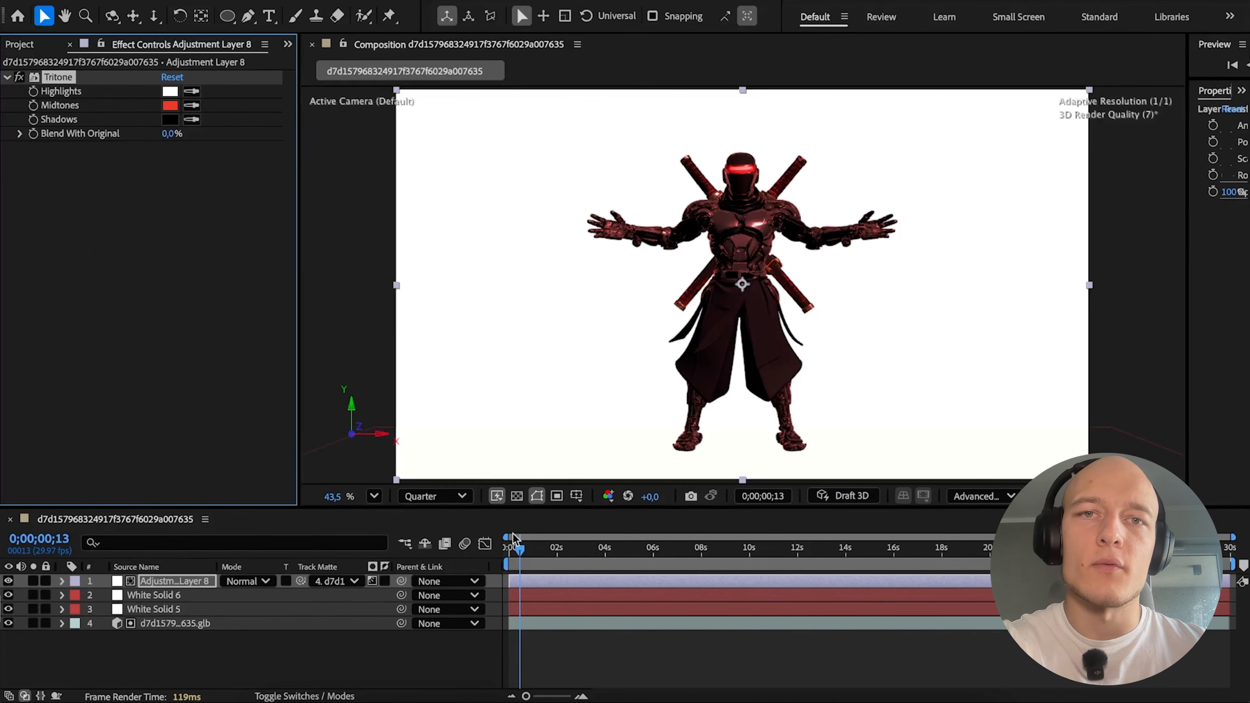
{"action": "left_click", "coordinate": [372, 583]}
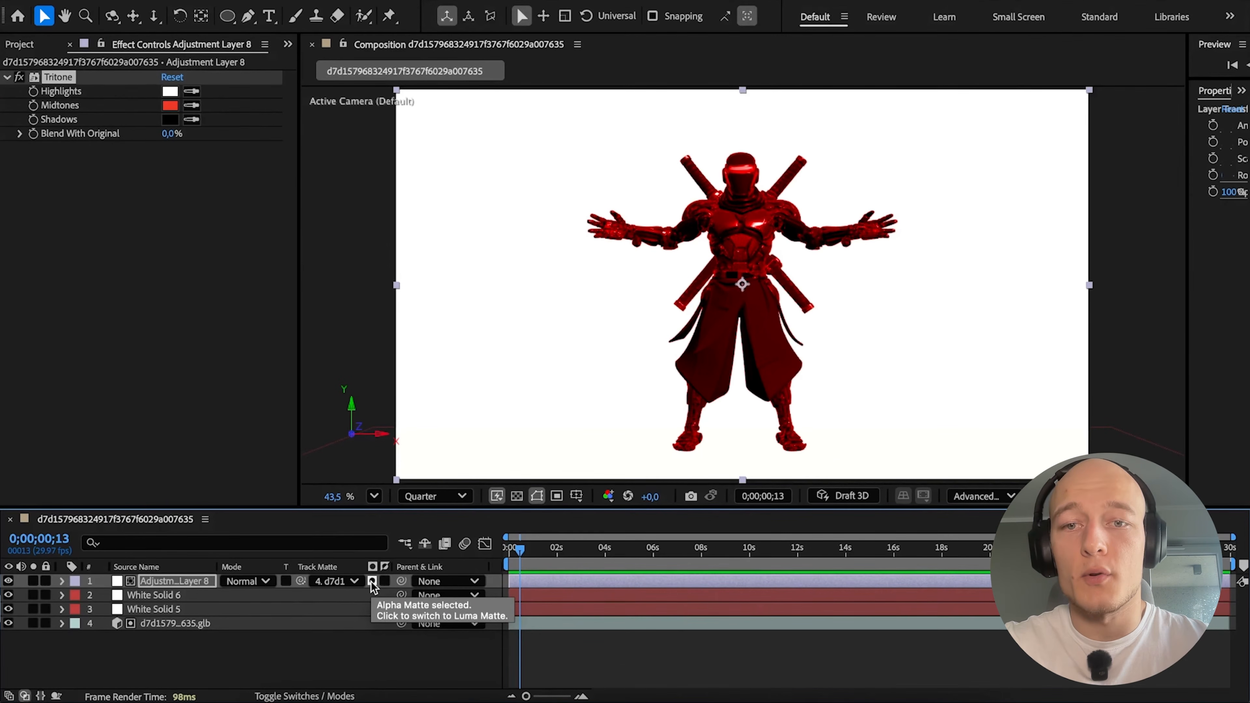
{"action": "left_click", "coordinate": [373, 582]}
Try red for the Tritone highlights and shadows on the adjustment layer.
{"action": "mouse_move", "coordinate": [171, 135]}
{"action": "left_mouse_down"}
{"action": "mouse_move", "coordinate": [292, 137]}
{"action": "mouse_move", "coordinate": [194, 137]}
{"action": "left_mouse_up"}
{"action": "left_click", "coordinate": [170, 120]}
{"action": "left_click_drag", "start_coordinate": [615, 275], "coordinate": [757, 213]}
{"action": "key", "text": "Return"}
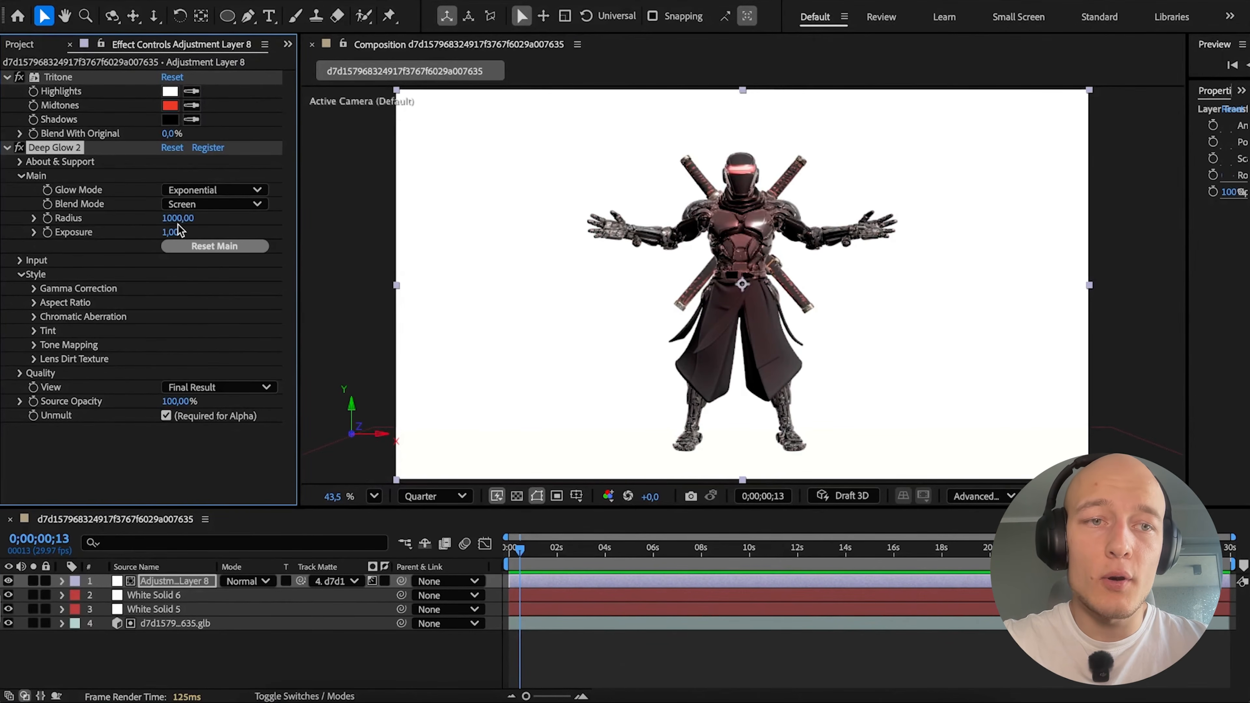
Apply Deep Glow 2 to the adjustment layer with radius 150 and exposure 0.20, and check it with an alpha matte.
{"action": "left_click", "coordinate": [174, 230]}
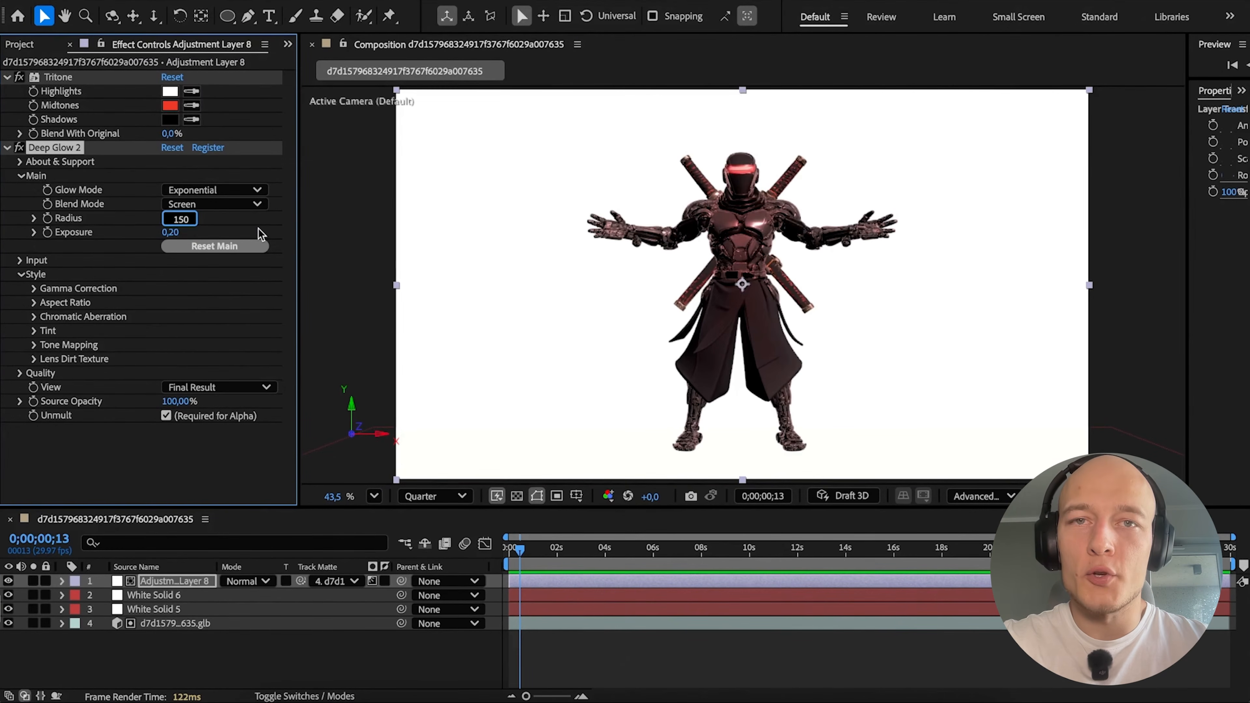
{"action": "left_click", "coordinate": [259, 229]}
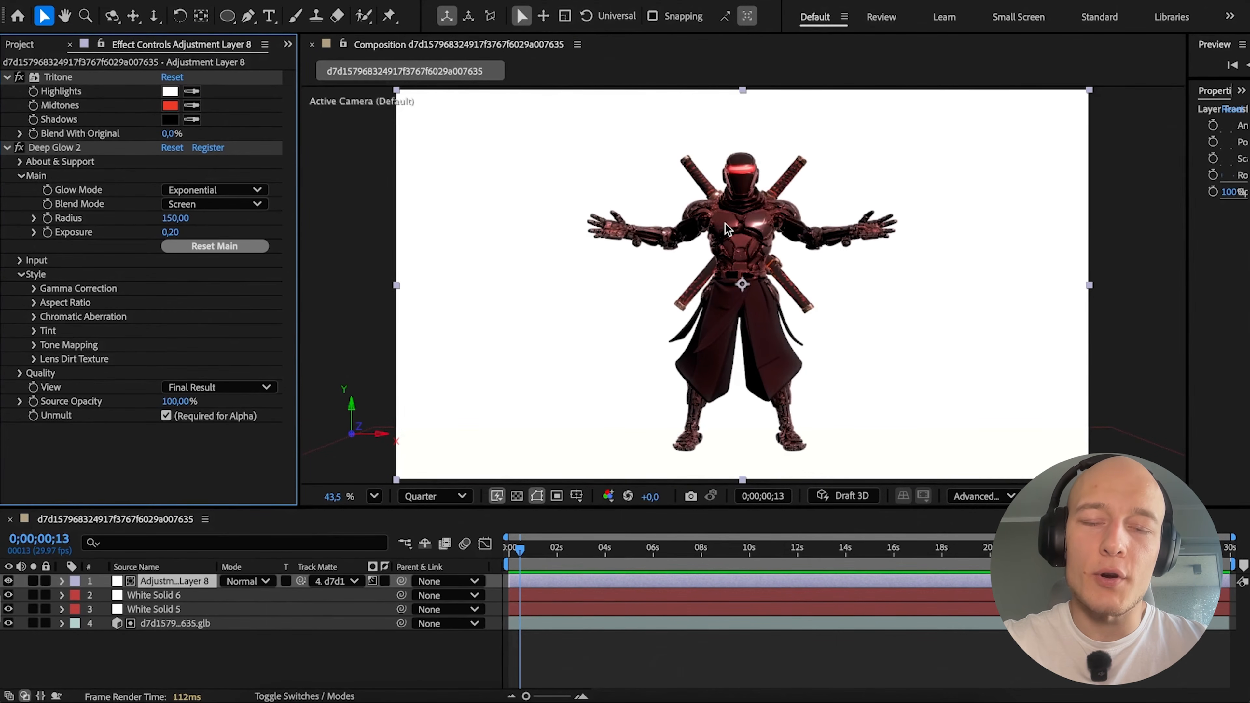
{"action": "left_click", "coordinate": [372, 581]}
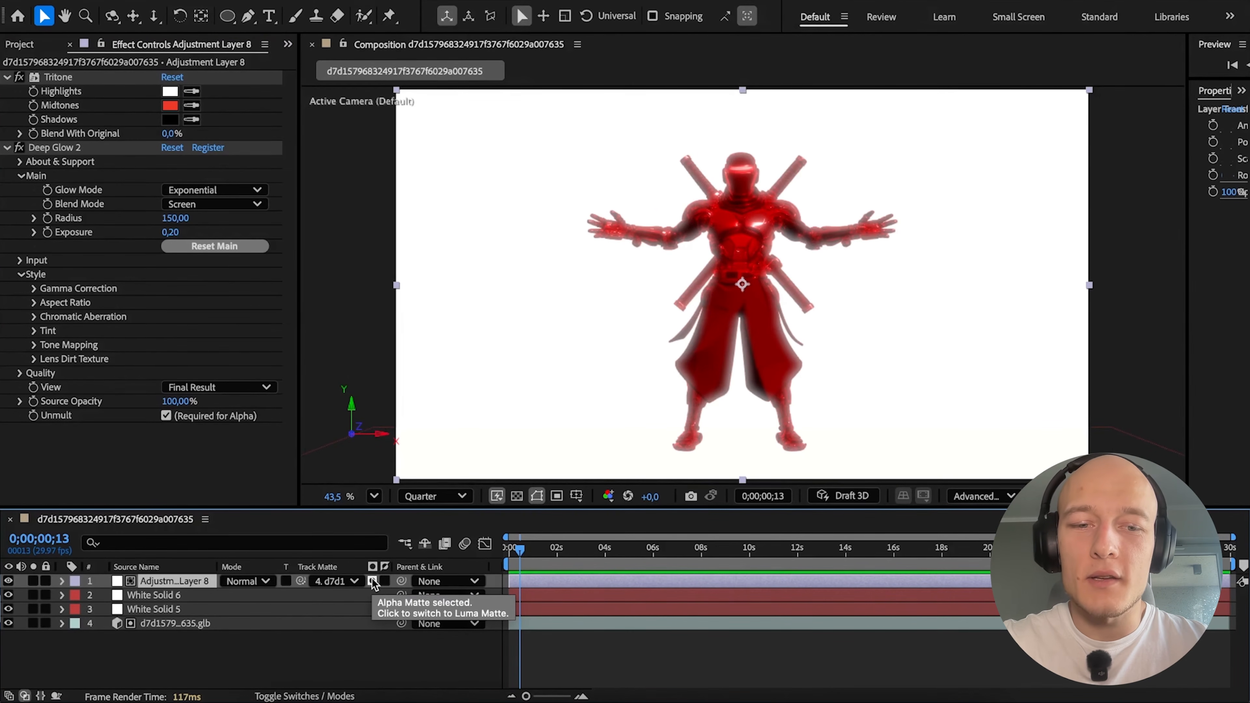
Select the ninja model layer and try transforming the model directly in the composition view.
{"action": "left_click", "coordinate": [134, 567]}
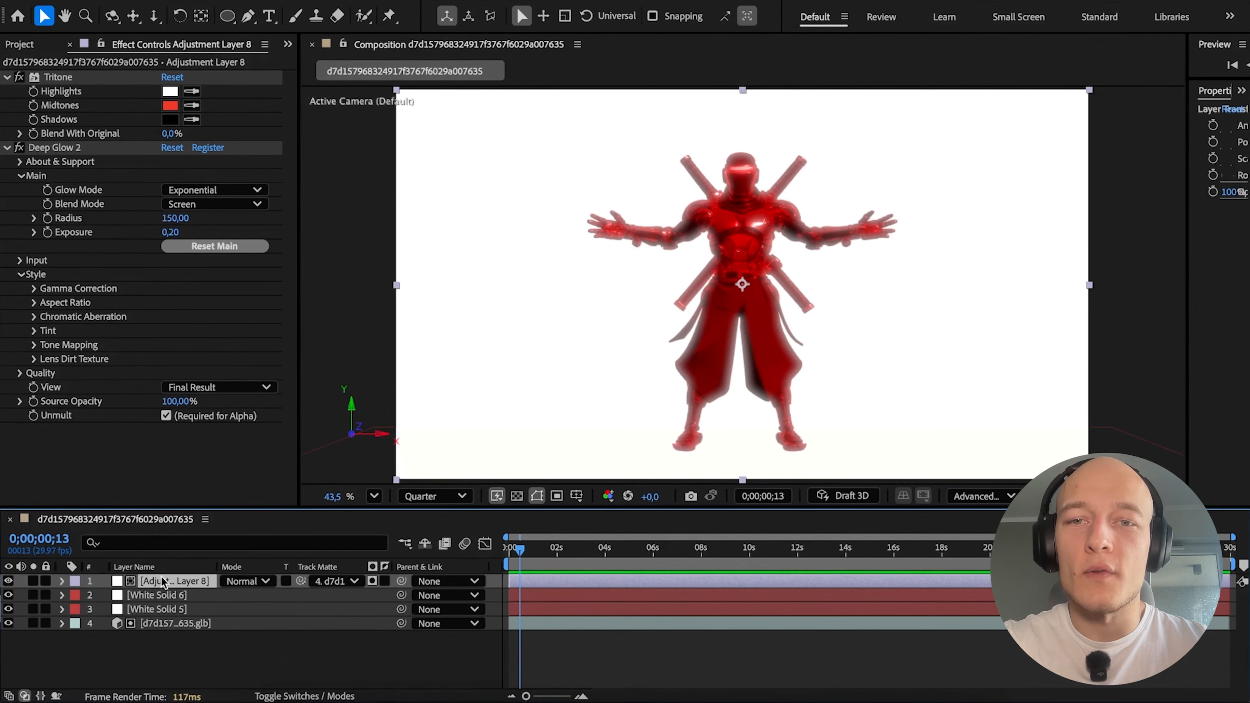
{"action": "left_click", "coordinate": [178, 626]}
{"action": "left_click_drag", "start_coordinate": [784, 301], "coordinate": [754, 302]}
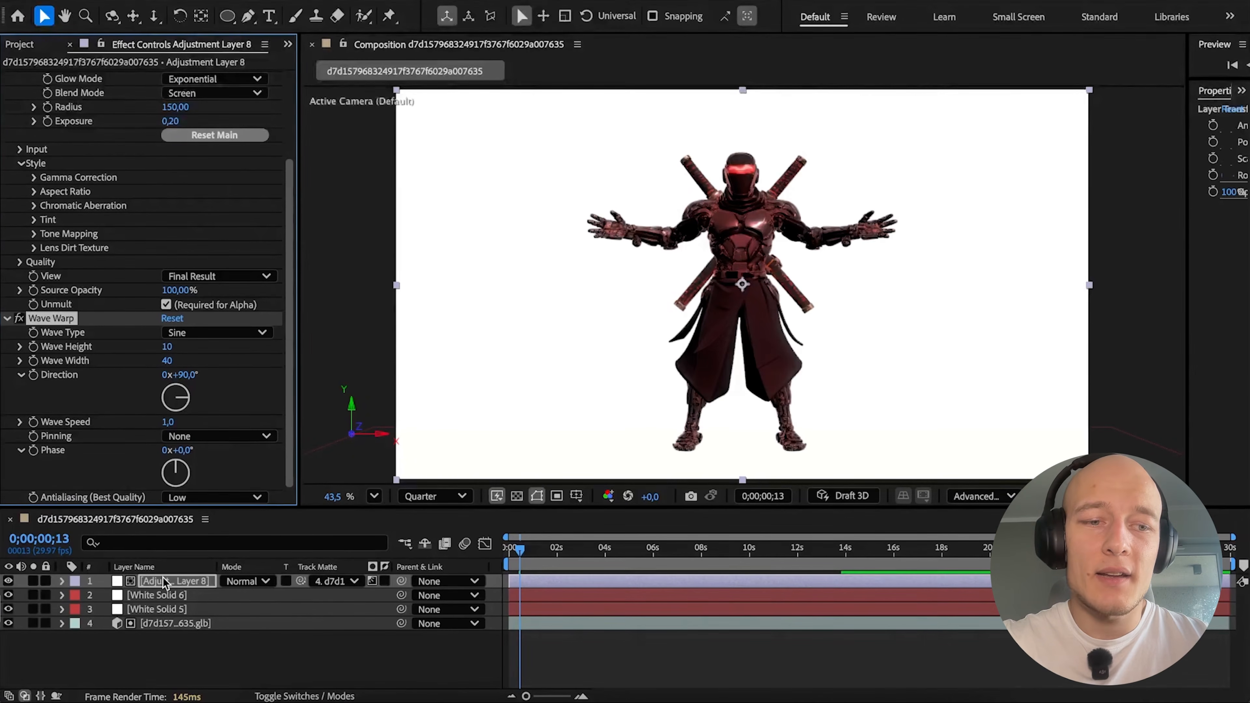
Set the wave height of a Wave Warp effect on the adjustment layer to 42 and make the Tritone highlights and shadows red.
{"action": "left_click_drag", "start_coordinate": [168, 347], "coordinate": [199, 347]}
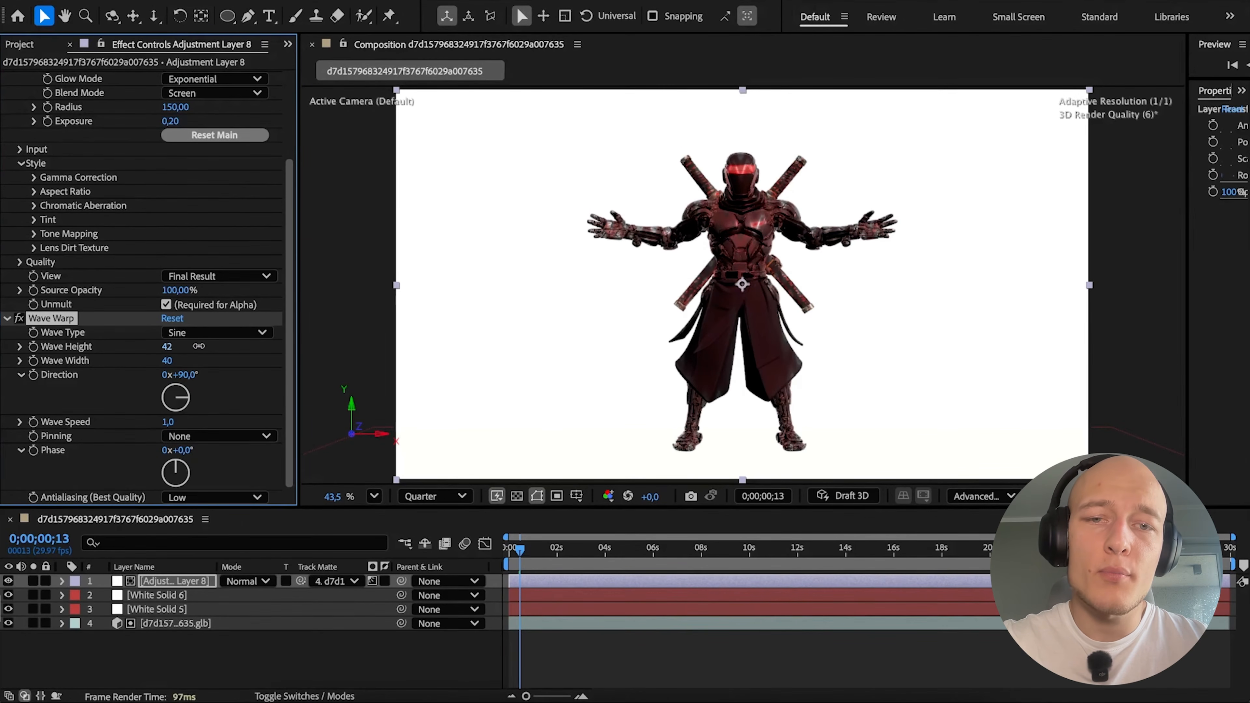
{"action": "scroll", "coordinate": [76, 343], "scroll_direction": "up", "scroll_amount": 5}
{"action": "left_click", "coordinate": [170, 120]}
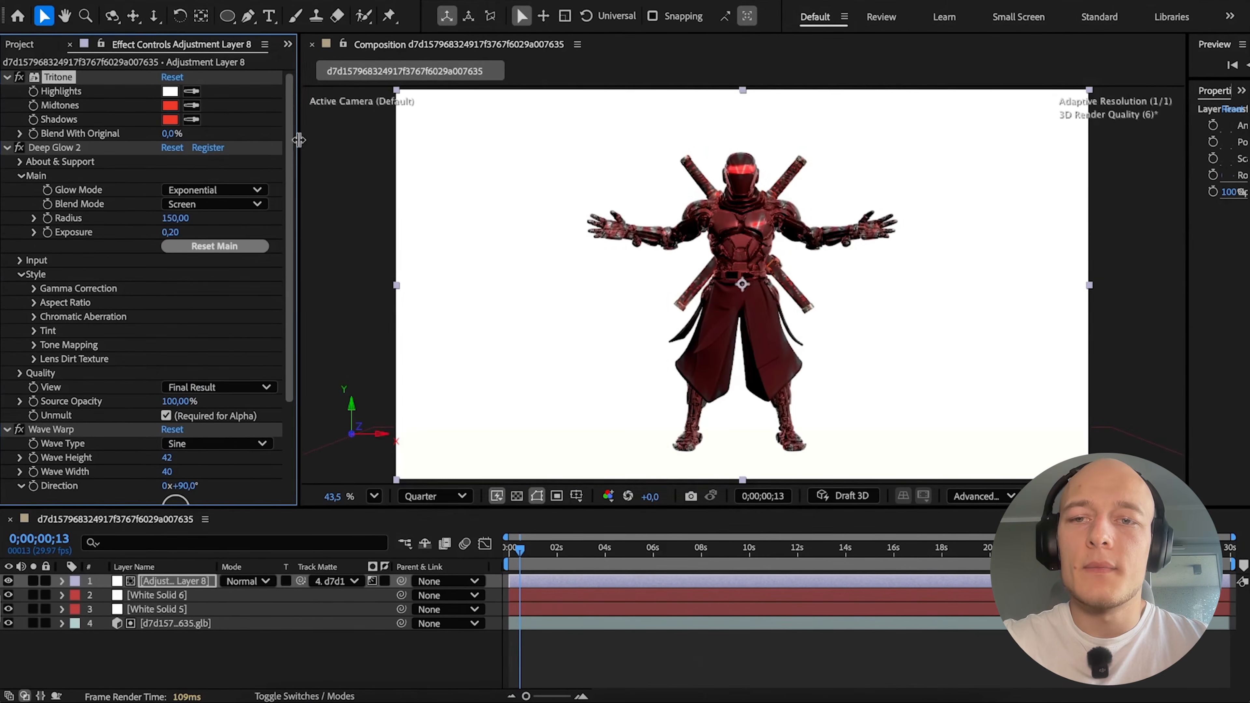
{"action": "left_click", "coordinate": [171, 92]}
{"action": "left_click", "coordinate": [632, 263]}
{"action": "left_click", "coordinate": [789, 255]}
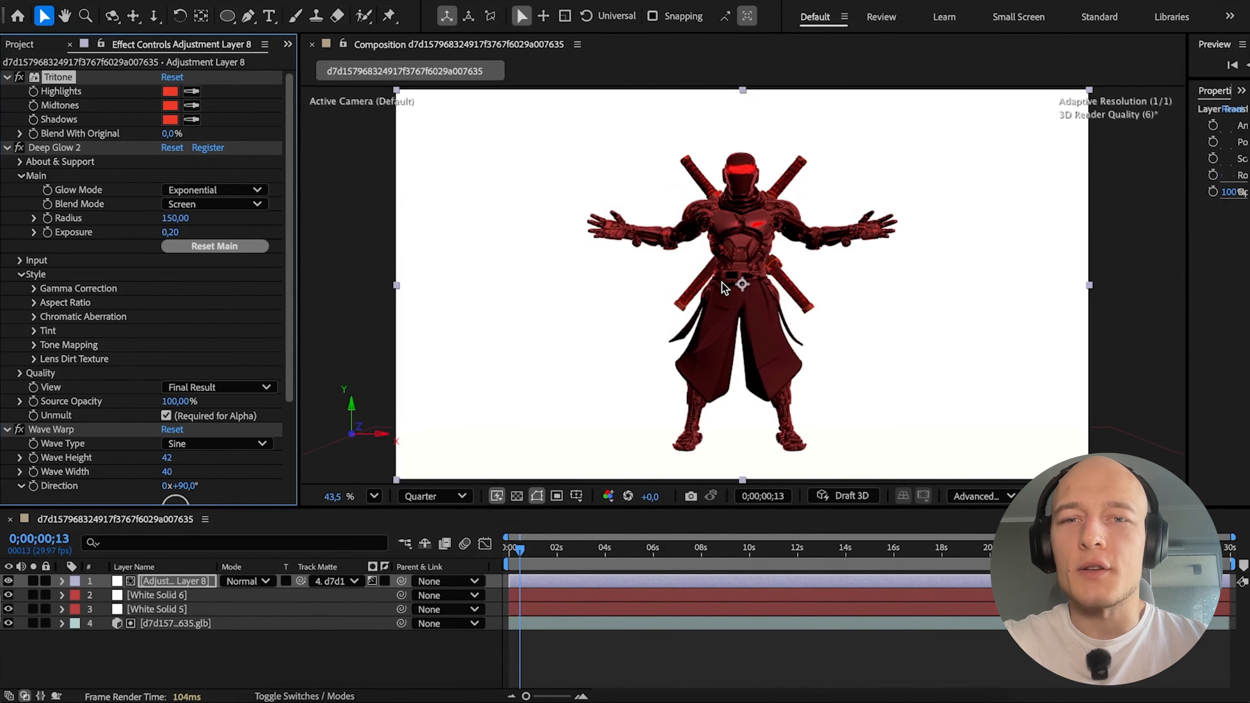
Set the Wave Warp wave width to 46, undo the last wave height change and adjust the wave speed.
{"action": "scroll", "coordinate": [180, 419], "scroll_direction": "down", "scroll_amount": 5}
{"action": "left_click_drag", "start_coordinate": [169, 361], "coordinate": [204, 354]}
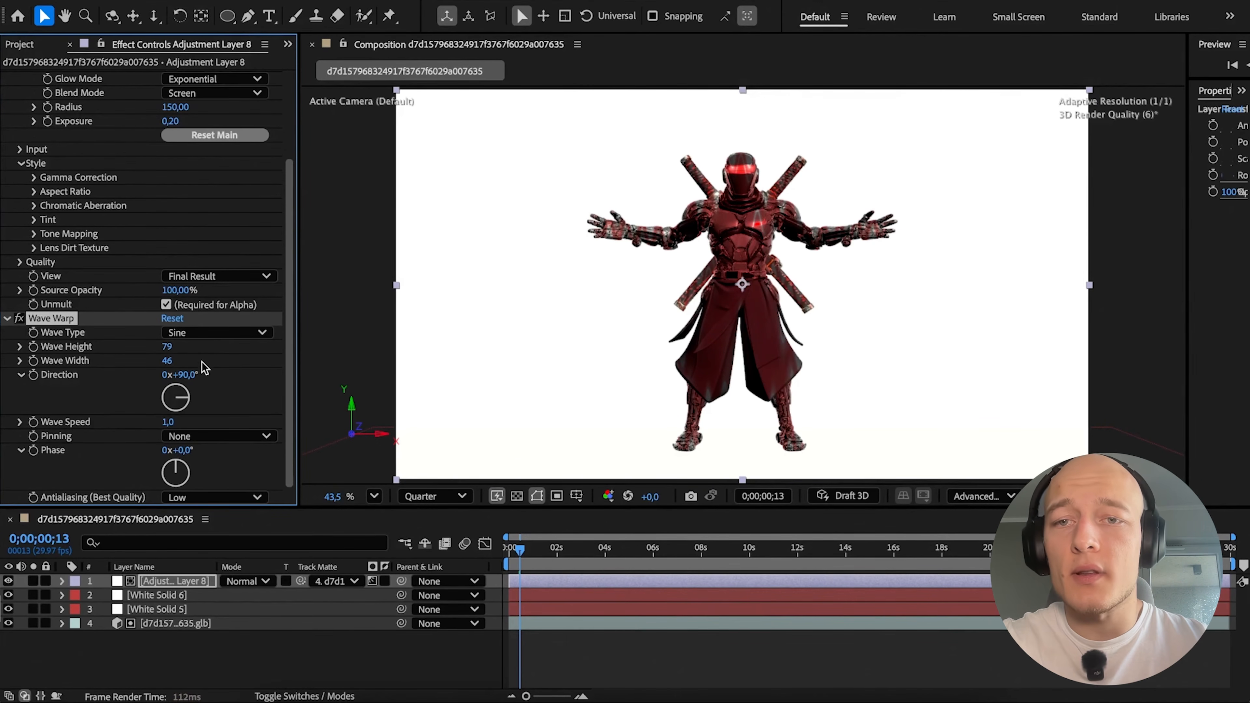
{"action": "key", "text": "ctrl+z"}
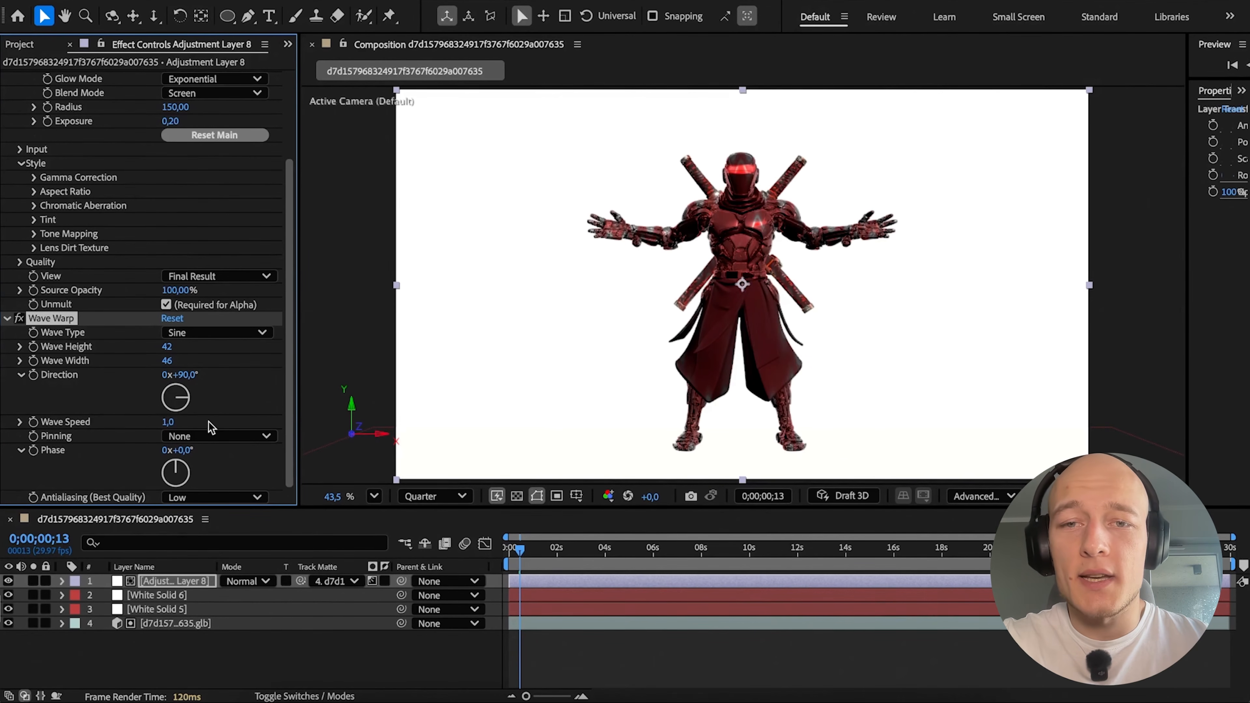
{"action": "left_click_drag", "start_coordinate": [170, 421], "coordinate": [221, 416]}
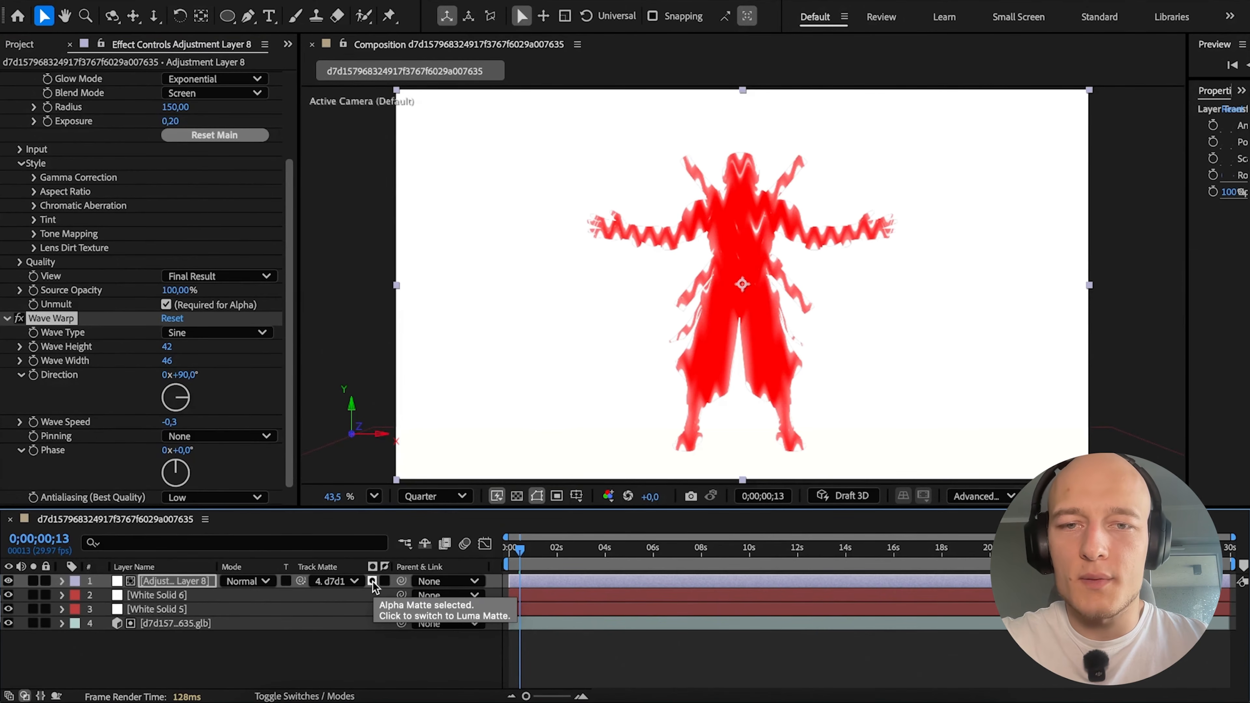
Turn off the Tritone effect on the adjustment layer and toggle Deep Glow 2 off and back on.
{"action": "scroll", "coordinate": [74, 379], "scroll_direction": "up", "scroll_amount": 5}
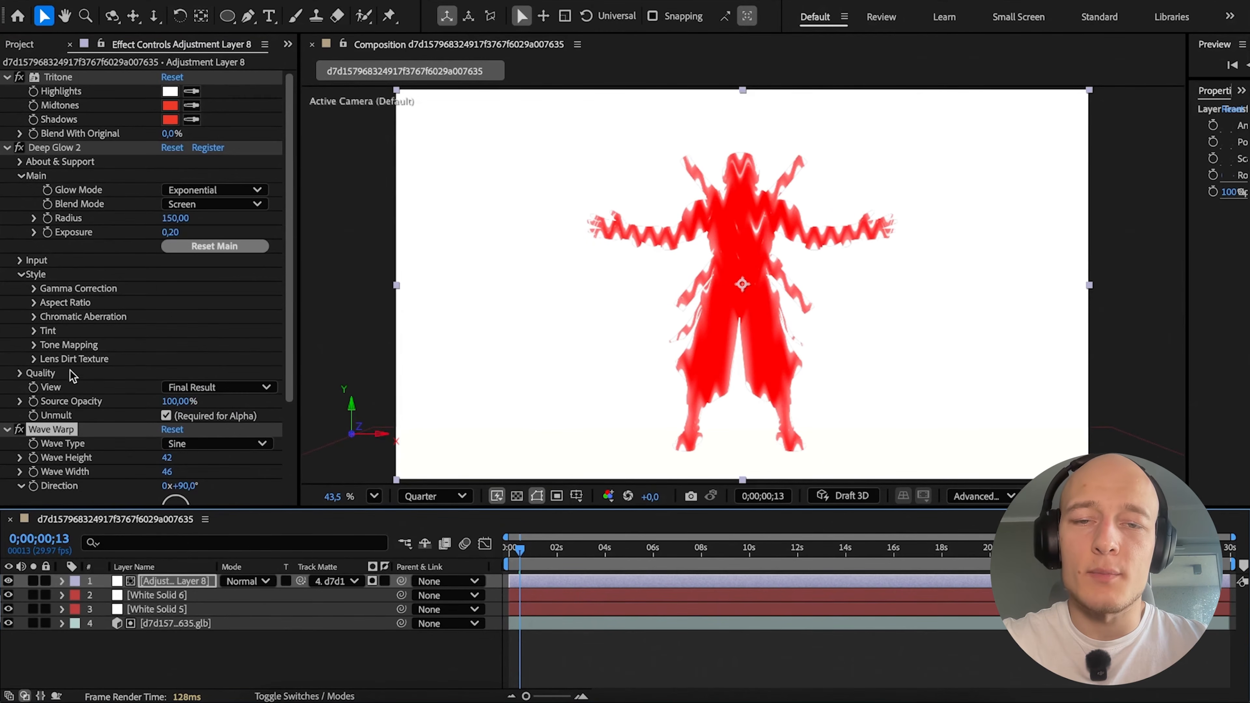
{"action": "left_click", "coordinate": [19, 147]}
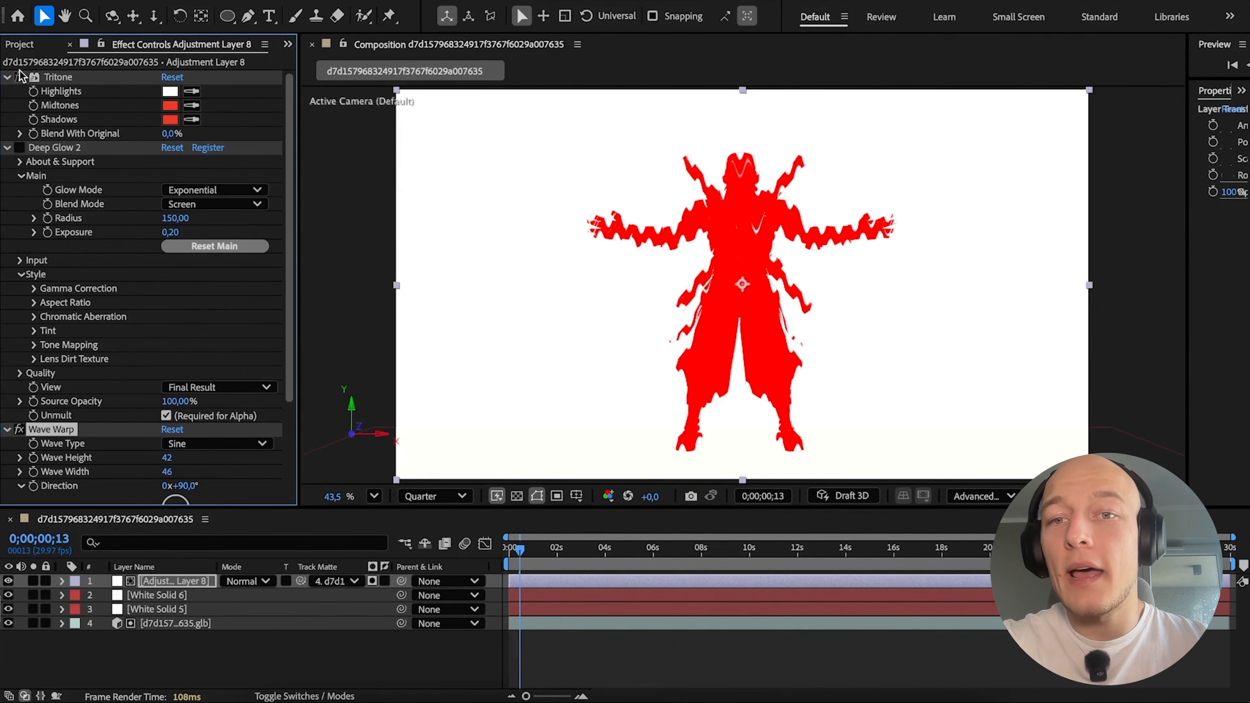
{"action": "left_click", "coordinate": [18, 77]}
{"action": "left_click", "coordinate": [19, 147]}
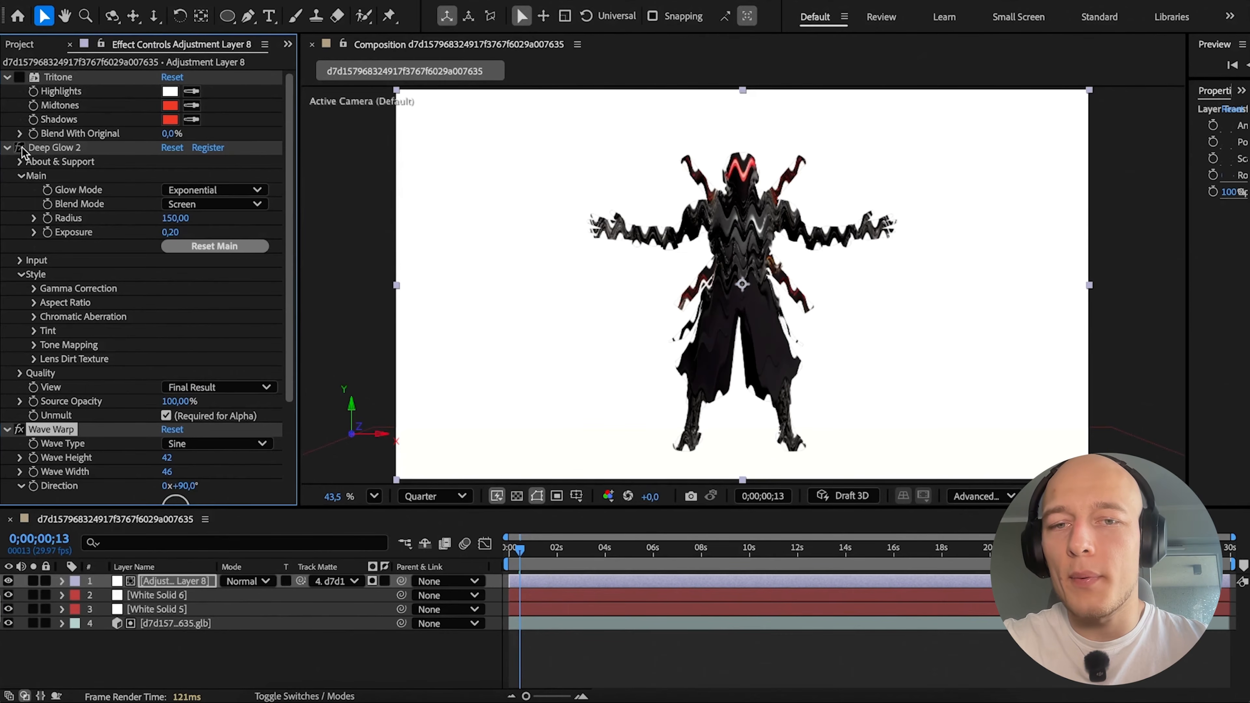
Try a Wave Warp wave height of 100, undo it, and set the wave width to 105.
{"action": "scroll", "coordinate": [88, 222], "scroll_direction": "down", "scroll_amount": 3}
{"action": "left_click", "coordinate": [169, 348]}
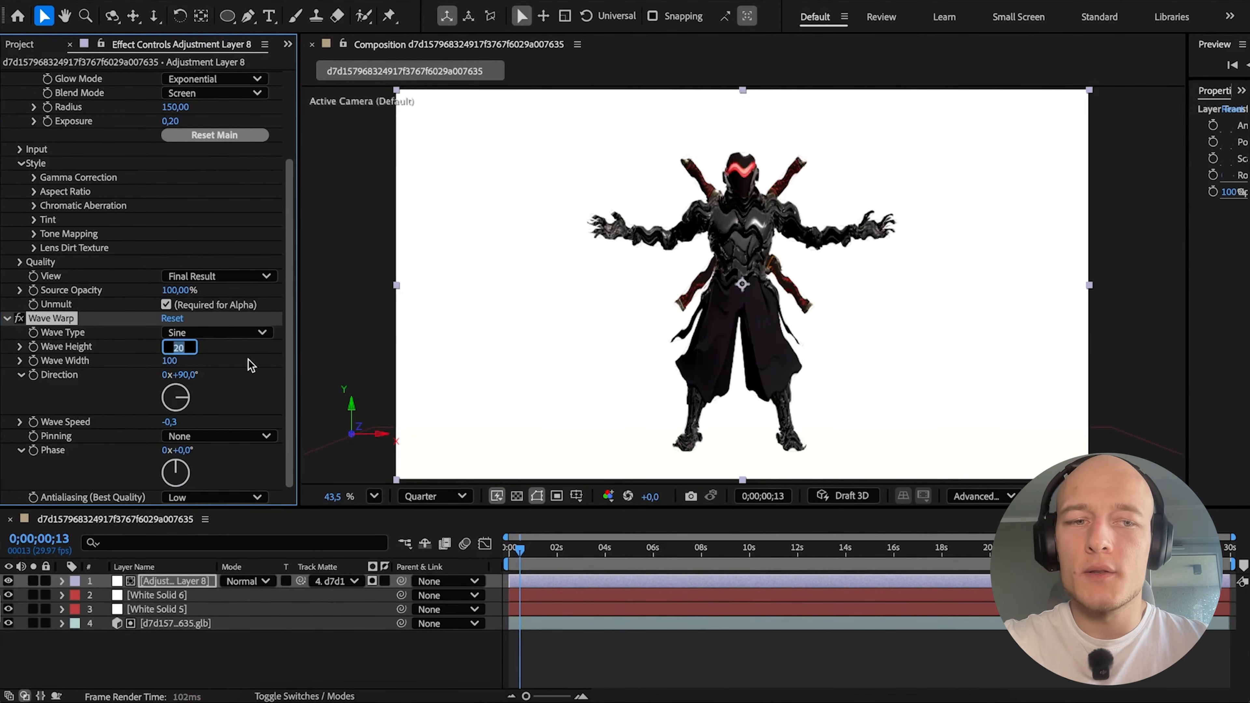
{"action": "type", "text": "100"}
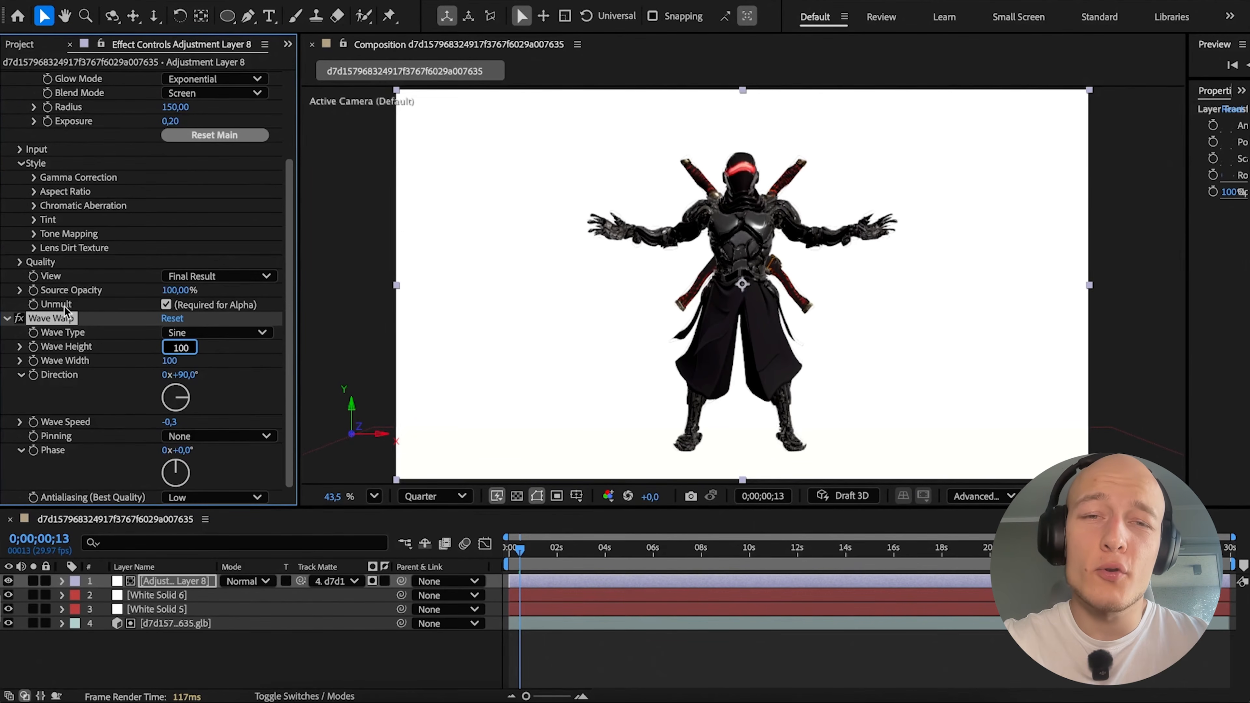
{"action": "left_click", "coordinate": [223, 351]}
{"action": "key", "text": "ctrl+z"}
{"action": "left_click", "coordinate": [240, 359]}
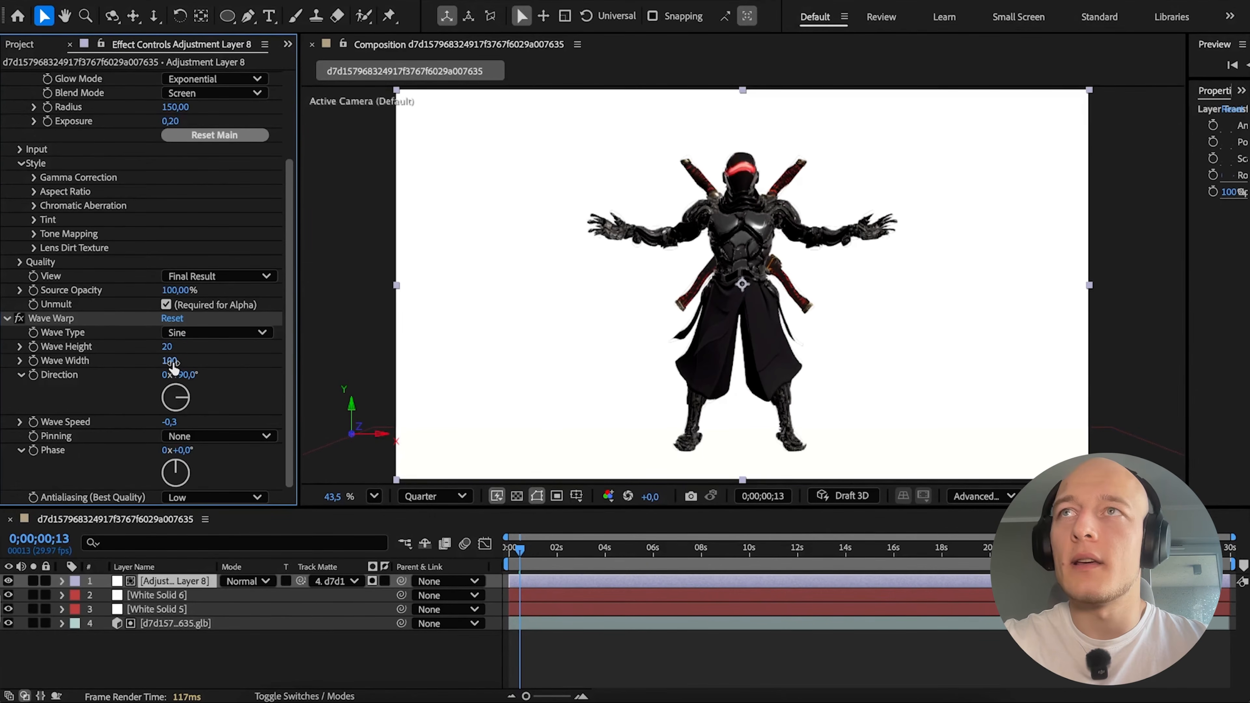
{"action": "left_click_drag", "start_coordinate": [170, 362], "coordinate": [206, 360]}
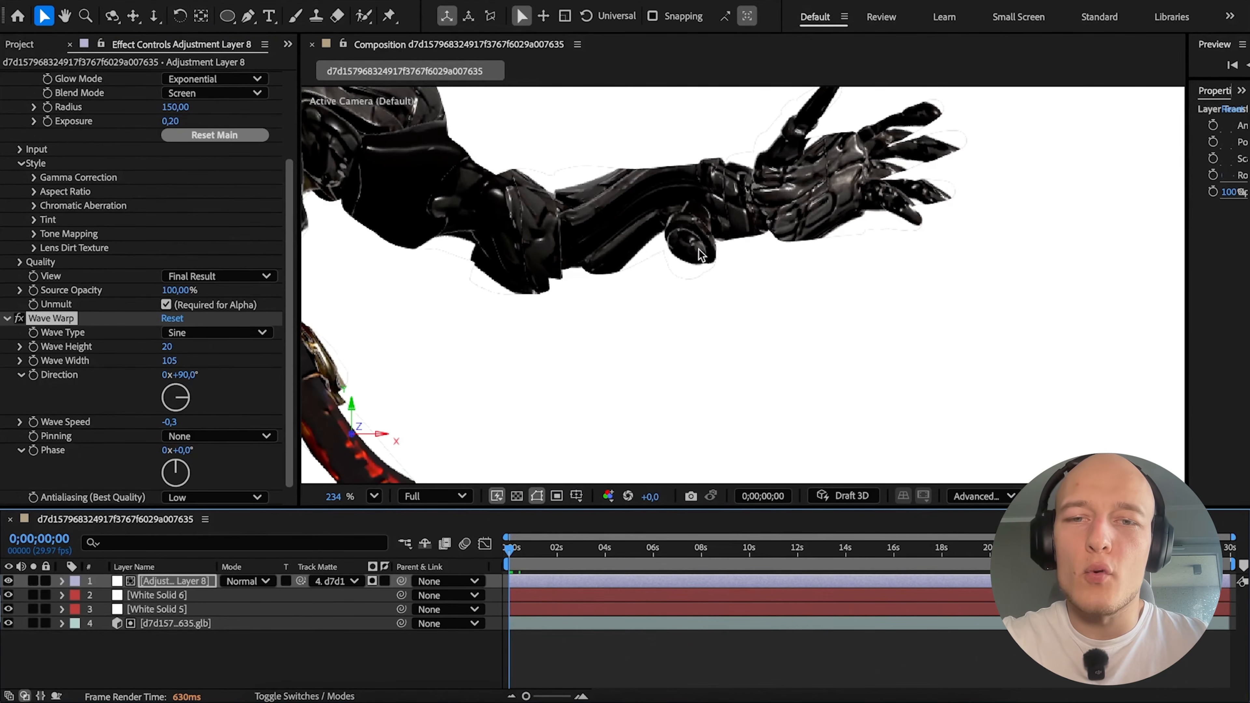
{"action": "scroll", "coordinate": [682, 266], "scroll_direction": "down", "scroll_amount": 6}
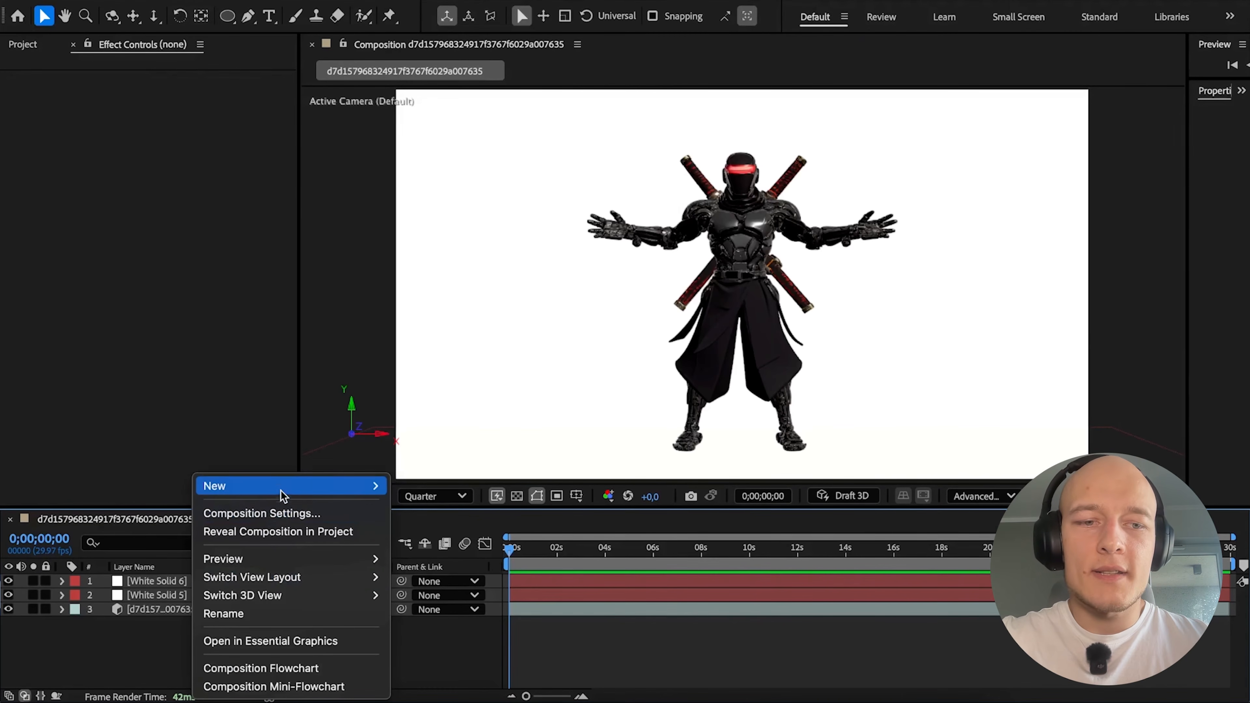
Add a red spot light with 86% intensity to the composition and reposition it near the ninja.
{"action": "mouse_move", "coordinate": [280, 486]}
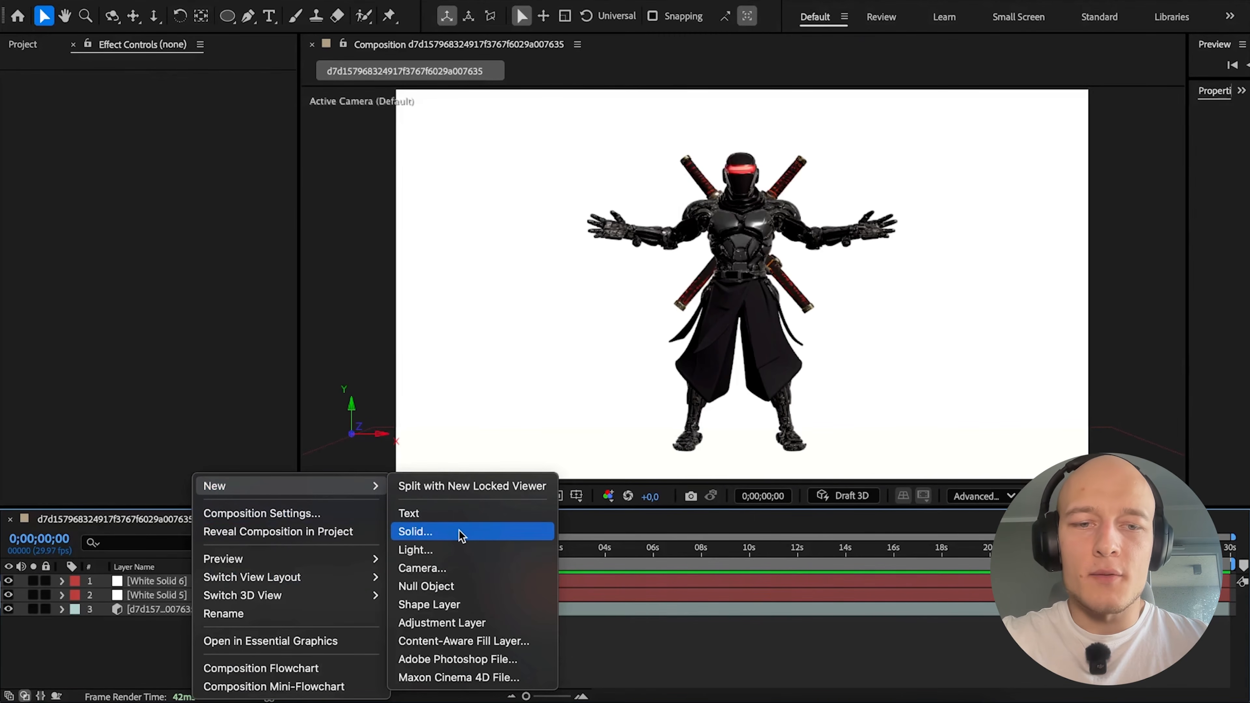
{"action": "left_click", "coordinate": [473, 553]}
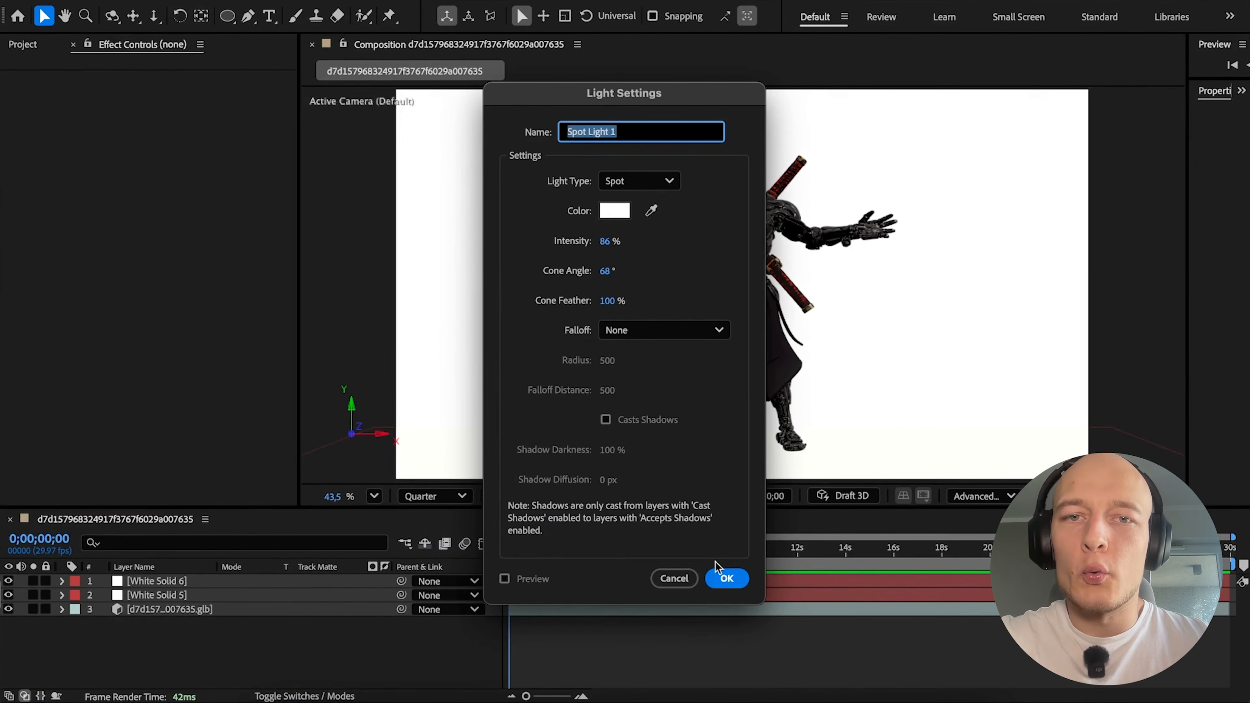
{"action": "left_click", "coordinate": [617, 211]}
{"action": "left_click", "coordinate": [591, 251]}
{"action": "left_click", "coordinate": [796, 253]}
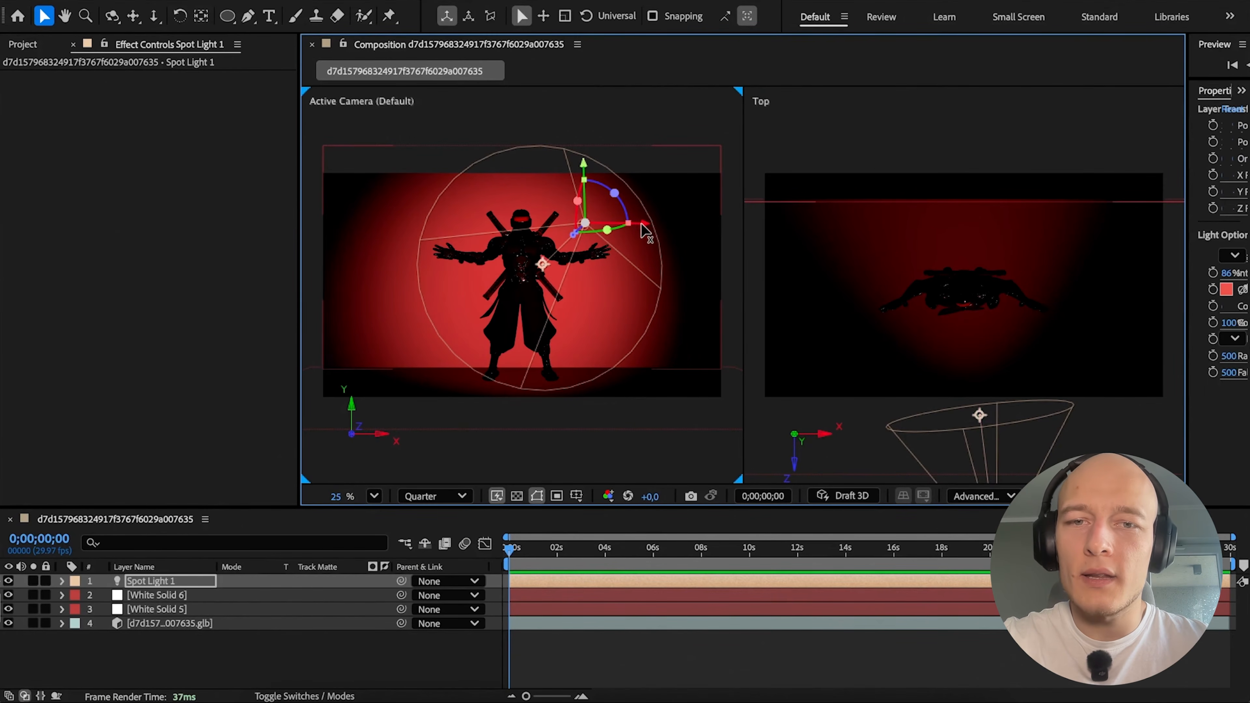
{"action": "left_click_drag", "start_coordinate": [642, 230], "coordinate": [692, 229]}
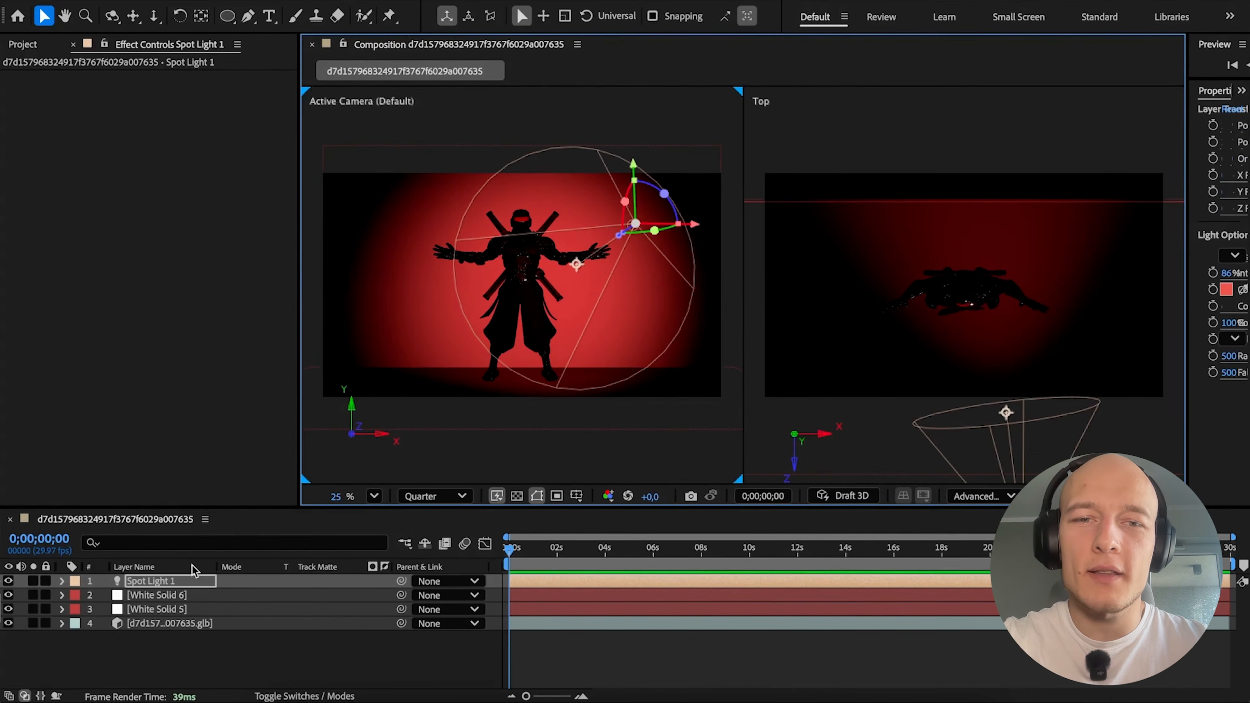
Raise the spot light's intensity to 100% and move the light sideways in the top view.
{"action": "double_click", "coordinate": [183, 581]}
{"action": "left_click", "coordinate": [605, 241]}
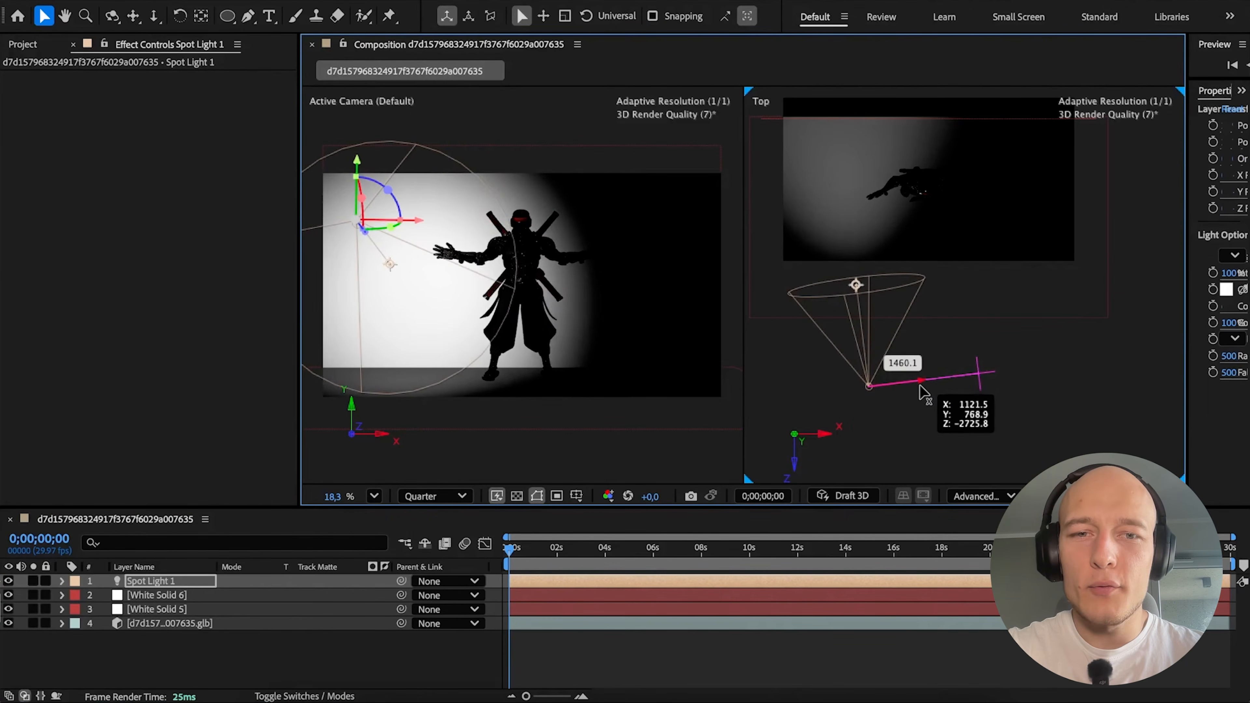
{"action": "mouse_move", "coordinate": [921, 399]}
{"action": "left_mouse_down"}
{"action": "mouse_move", "coordinate": [979, 380]}
{"action": "mouse_move", "coordinate": [1103, 379]}
{"action": "mouse_move", "coordinate": [879, 394]}
{"action": "mouse_move", "coordinate": [1121, 391]}
{"action": "mouse_move", "coordinate": [1064, 398]}
{"action": "left_mouse_up"}
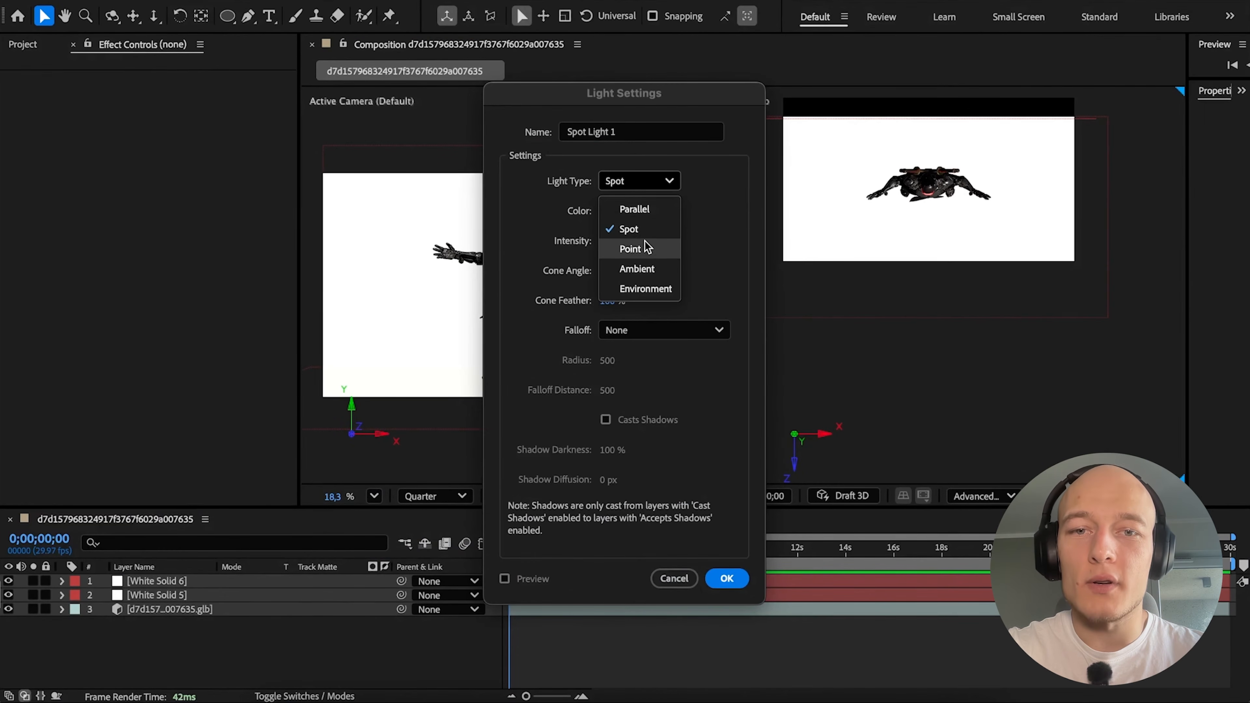
Add a red point light and move it behind the ninja in the top view.
{"action": "left_click", "coordinate": [645, 246]}
{"action": "left_click", "coordinate": [723, 578]}
{"action": "left_click_drag", "start_coordinate": [941, 281], "coordinate": [906, 285]}
{"action": "left_click_drag", "start_coordinate": [873, 287], "coordinate": [874, 159]}
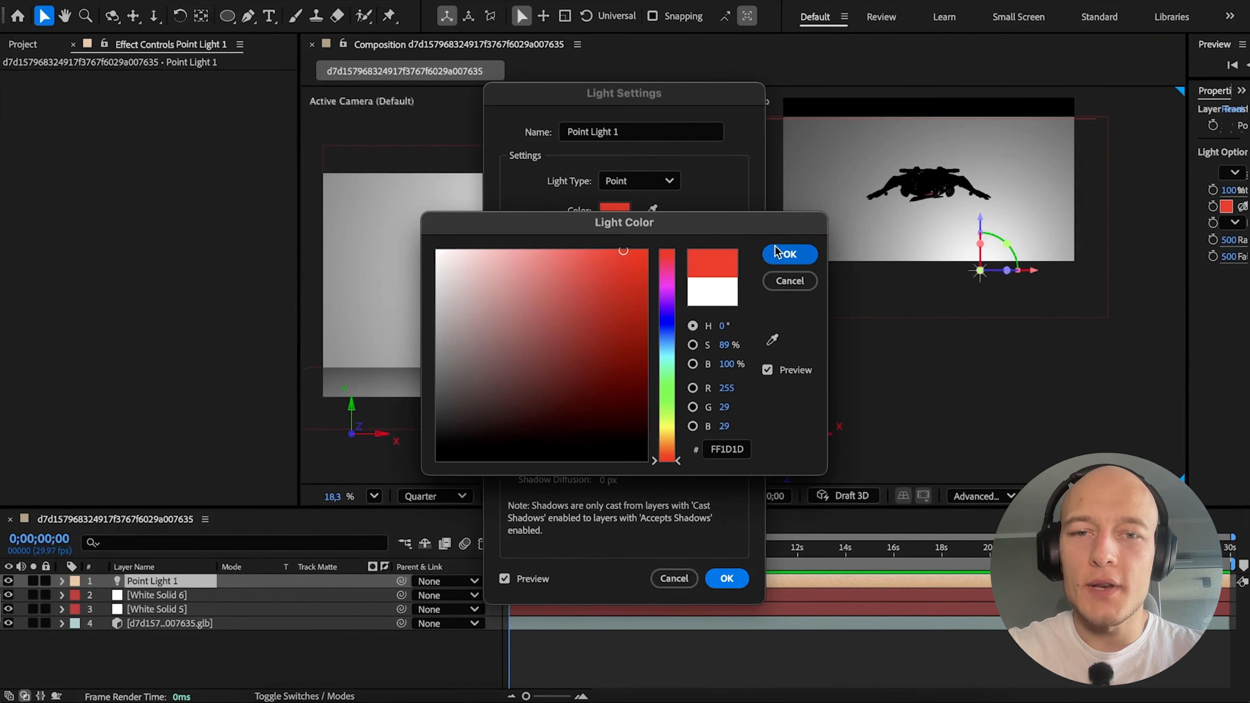
{"action": "key", "text": "Return"}
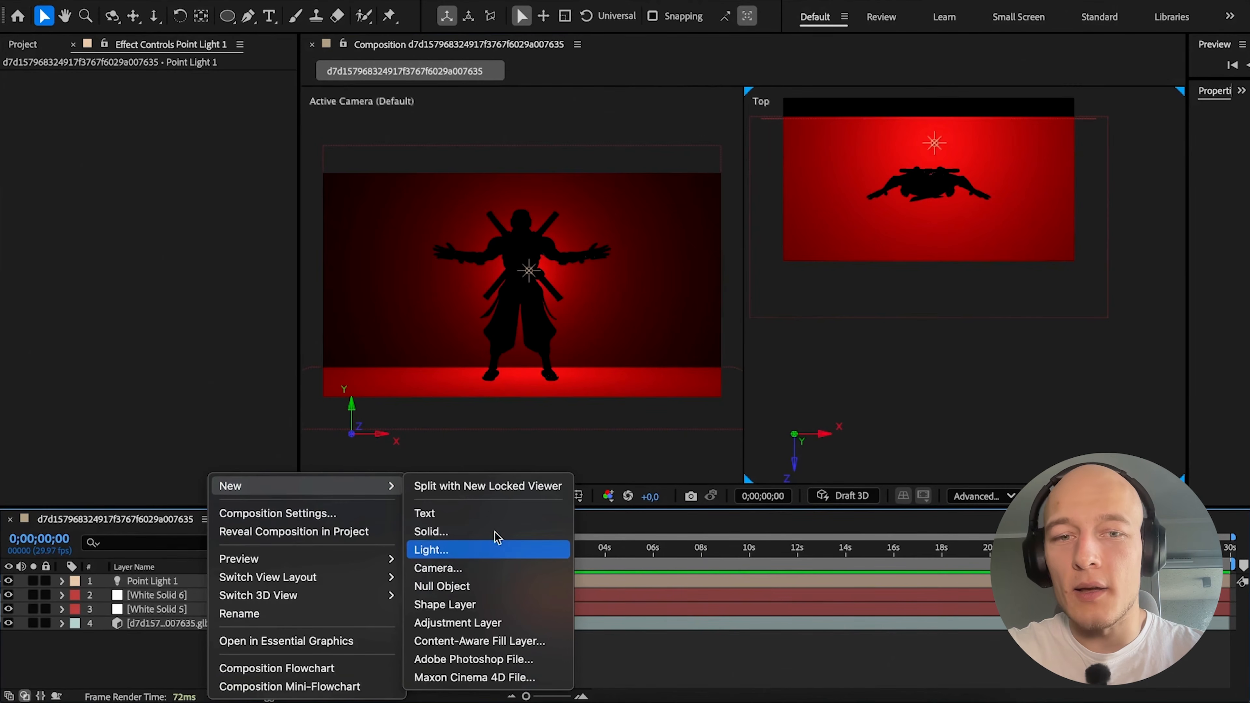
Add an environment light to the composition.
{"action": "left_click", "coordinate": [465, 549]}
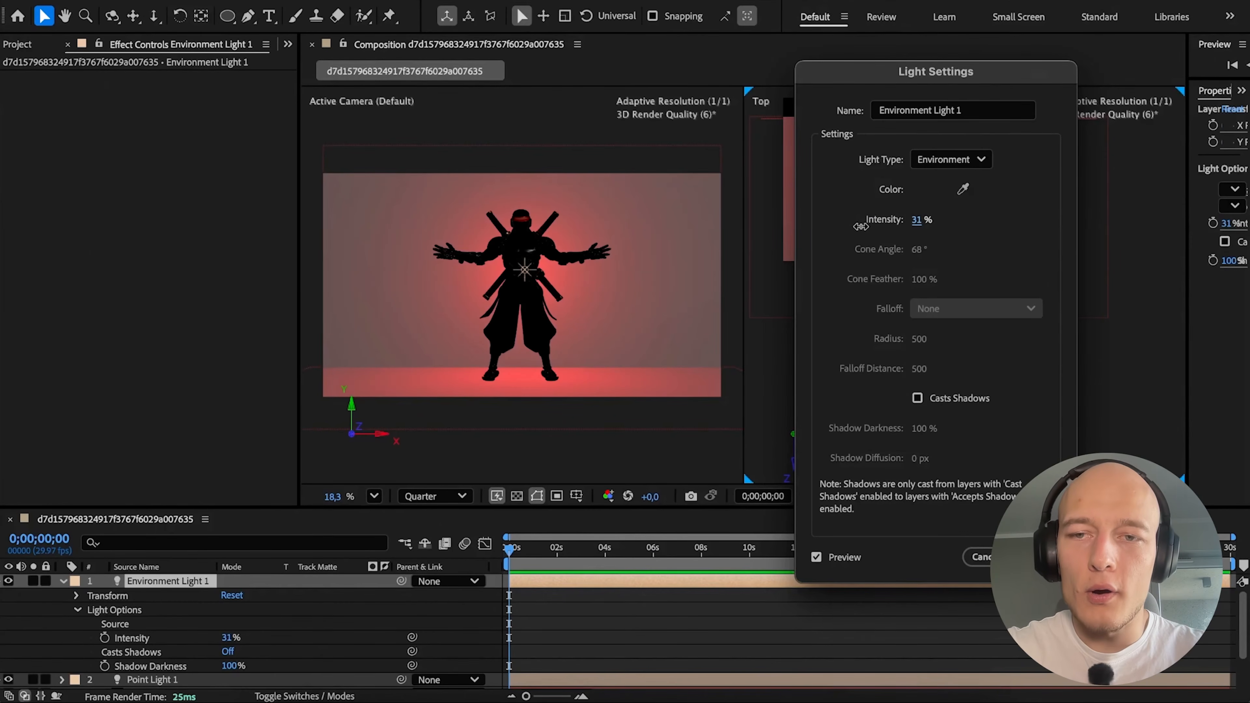
{"action": "left_click_drag", "start_coordinate": [849, 226], "coordinate": [902, 225]}
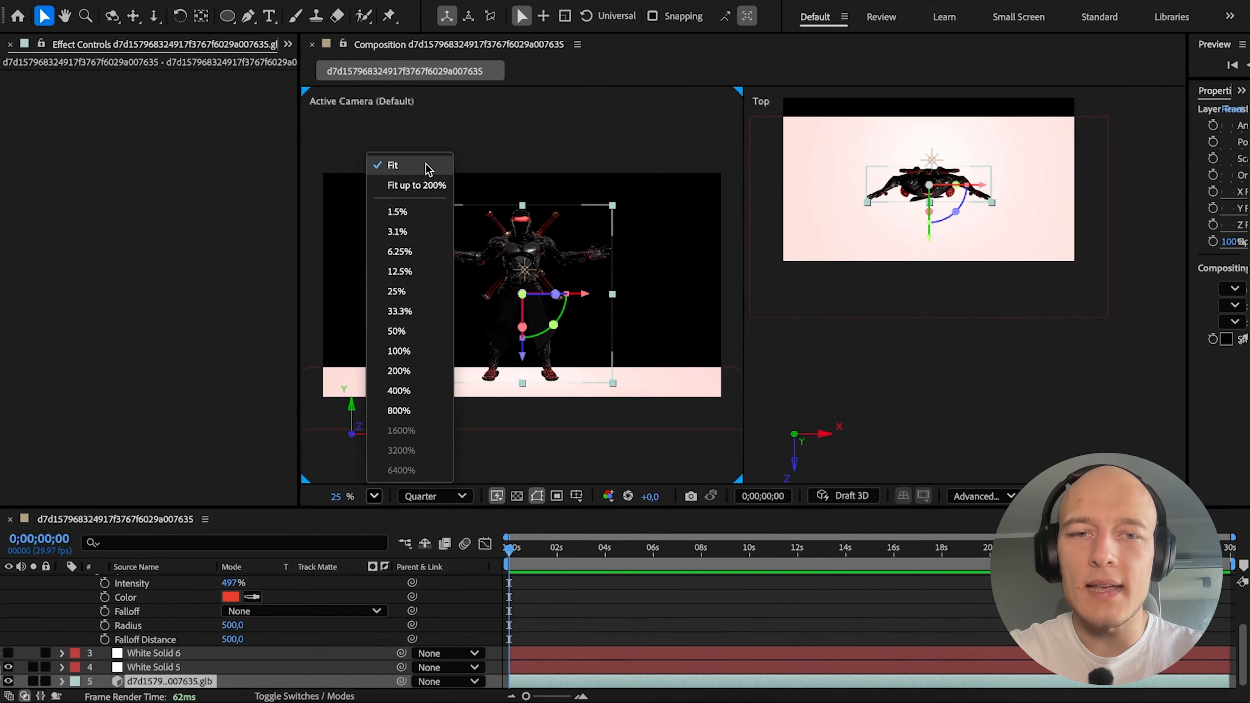
Move the point light from behind the ninja to a spot diagonally in front of it in the top view.
{"action": "left_click", "coordinate": [427, 164]}
{"action": "left_click", "coordinate": [672, 619]}
{"action": "scroll", "coordinate": [654, 220], "scroll_direction": "up", "scroll_amount": 2}
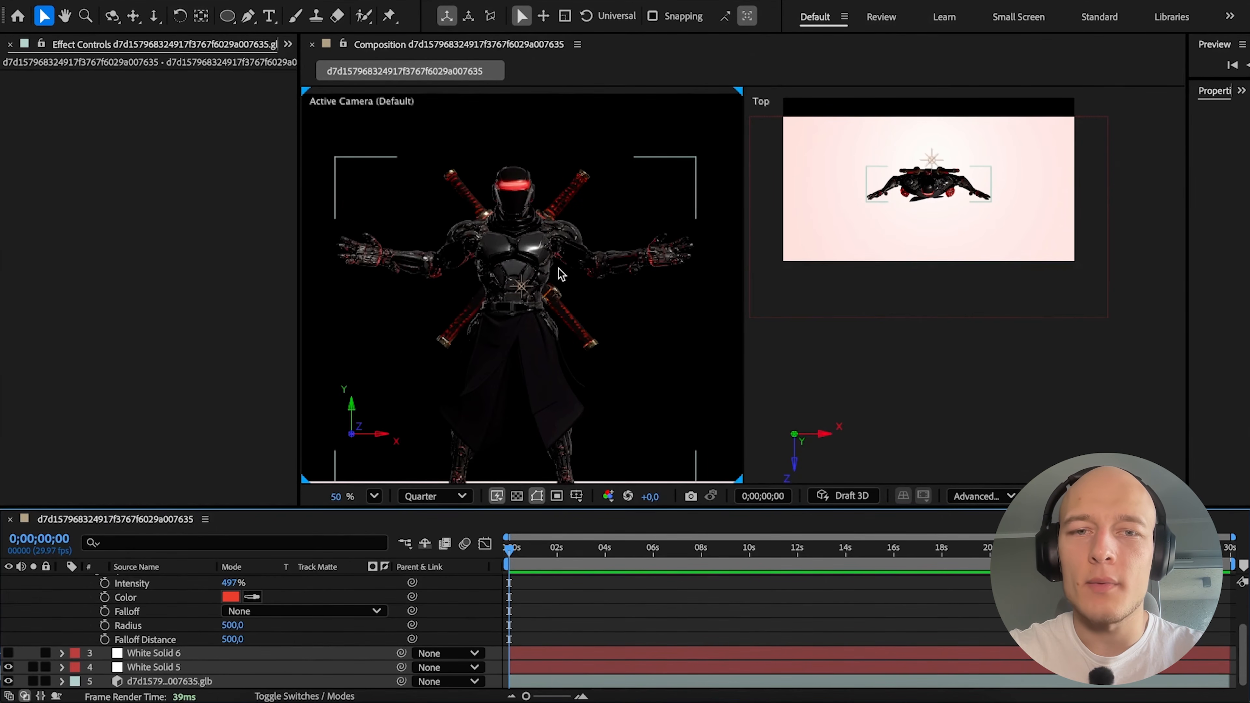
{"action": "scroll", "coordinate": [154, 625], "scroll_direction": "up", "scroll_amount": 3}
{"action": "left_click", "coordinate": [153, 595]}
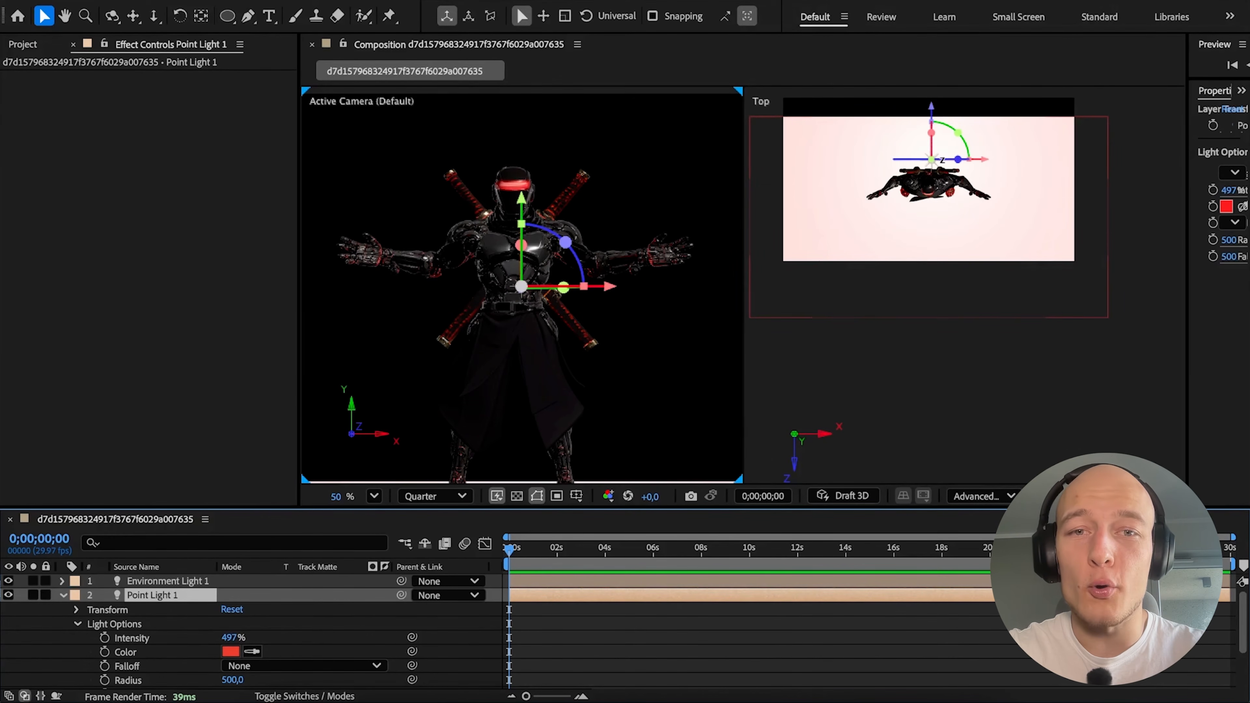
{"action": "left_click_drag", "start_coordinate": [934, 156], "coordinate": [1039, 224]}
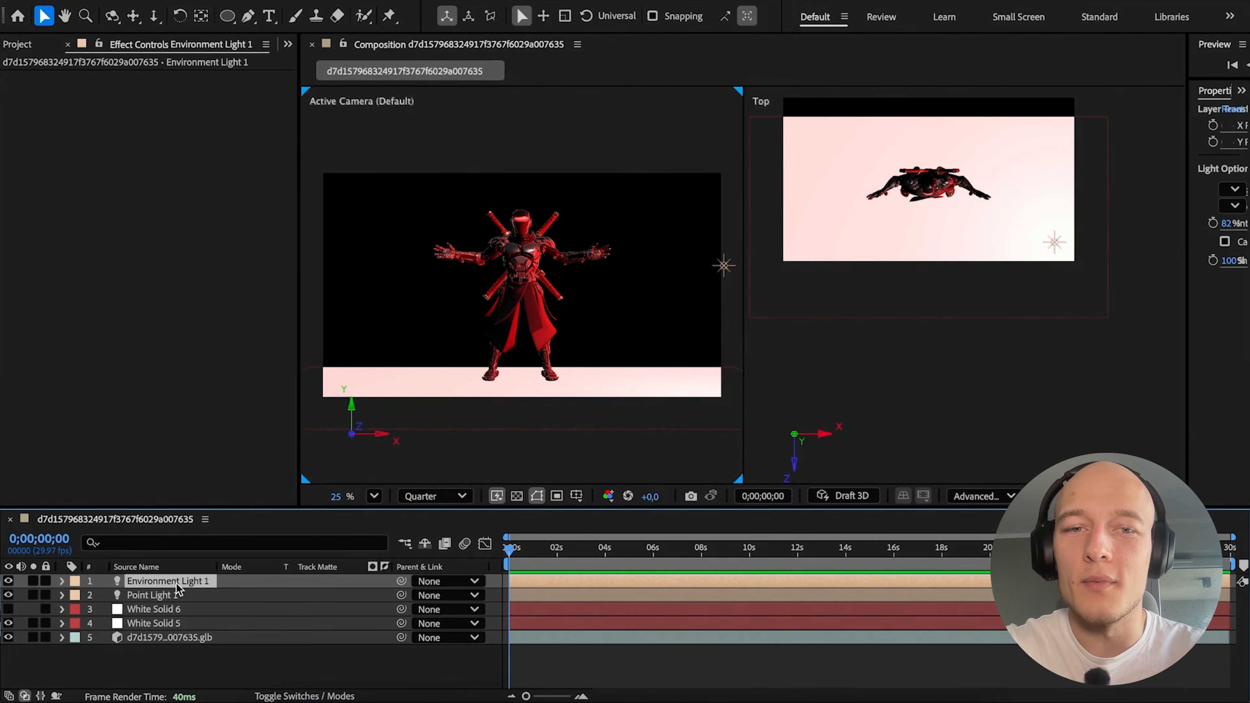
Use the kloppenheim_02_puresky_4k.exr layer as the environment light's source.
{"action": "double_click", "coordinate": [167, 582]}
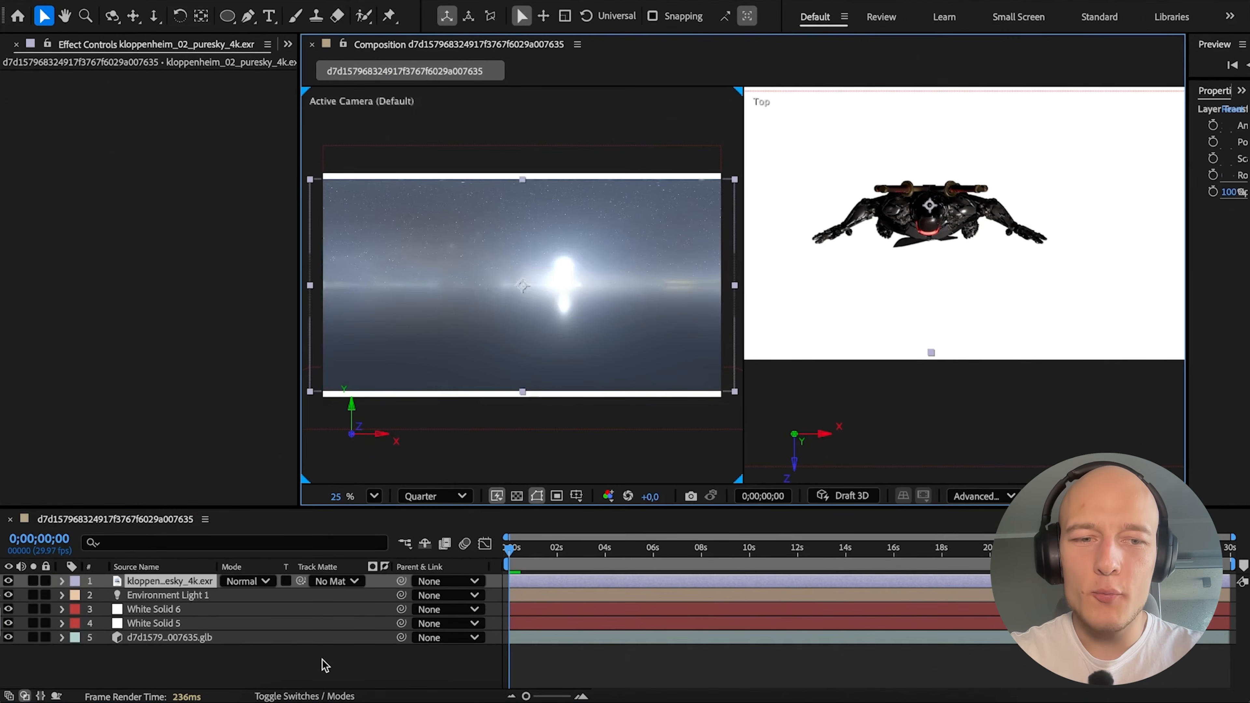
{"action": "left_click", "coordinate": [62, 595]}
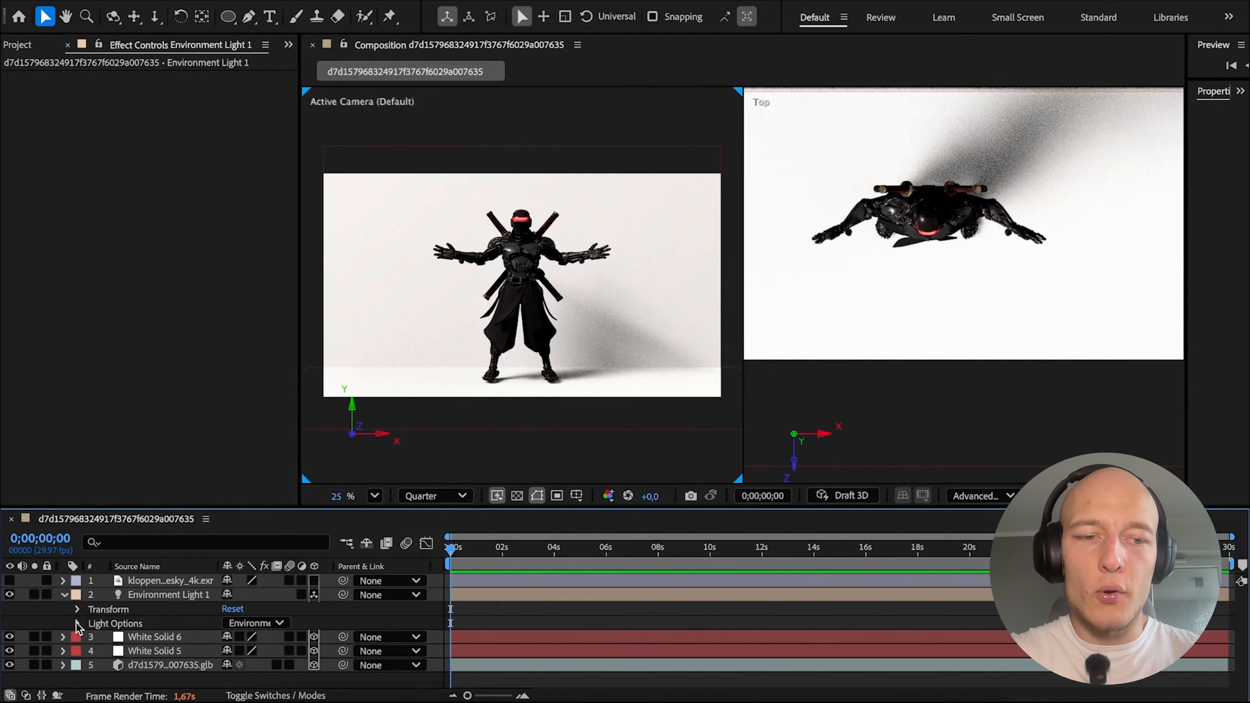
{"action": "left_click", "coordinate": [78, 624]}
{"action": "scroll", "coordinate": [150, 623], "scroll_direction": "down", "scroll_amount": 3}
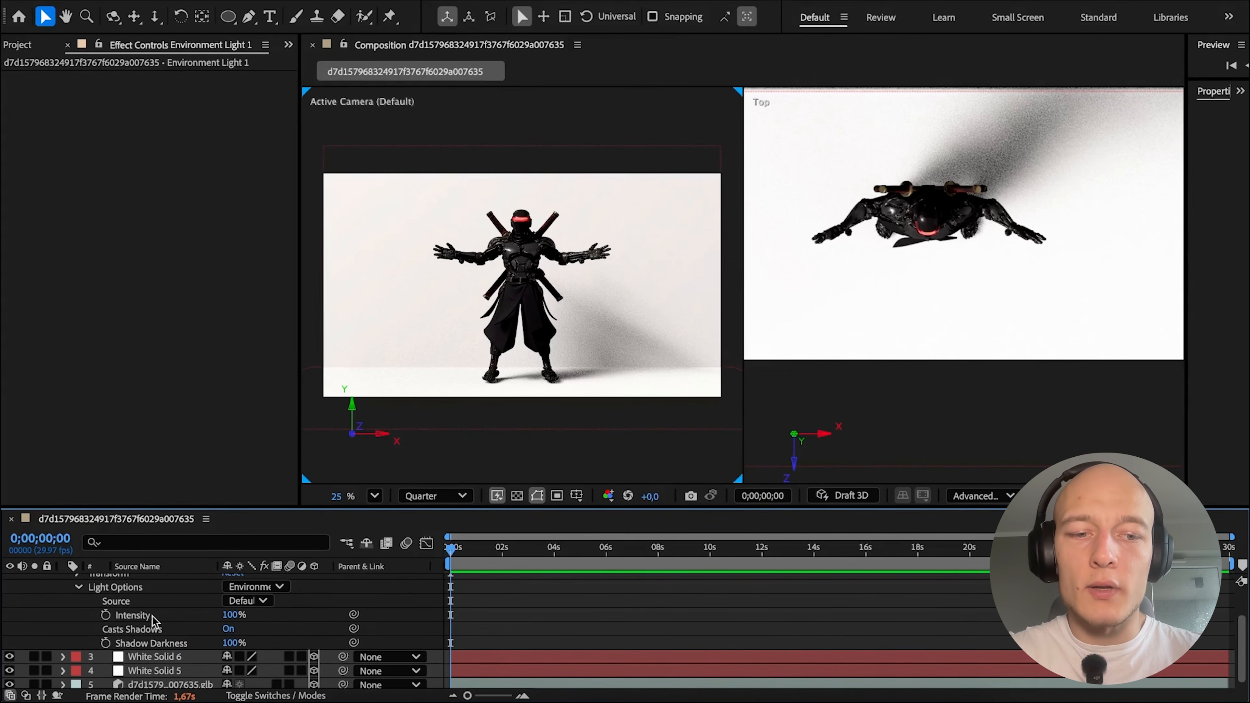
{"action": "left_click", "coordinate": [248, 602]}
{"action": "left_click", "coordinate": [352, 644]}
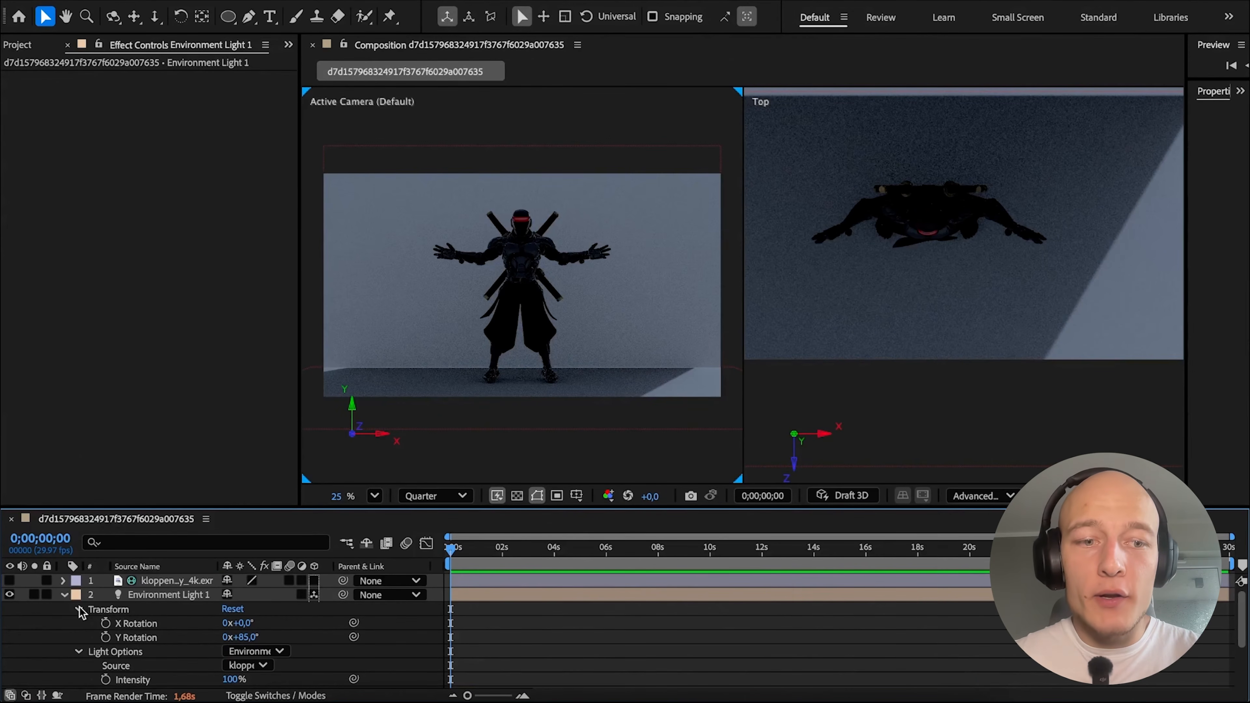
Set the environment light's Y rotation to 0° and its X rotation to about 146°.
{"action": "left_click", "coordinate": [243, 638]}
{"action": "type", "text": "0"}
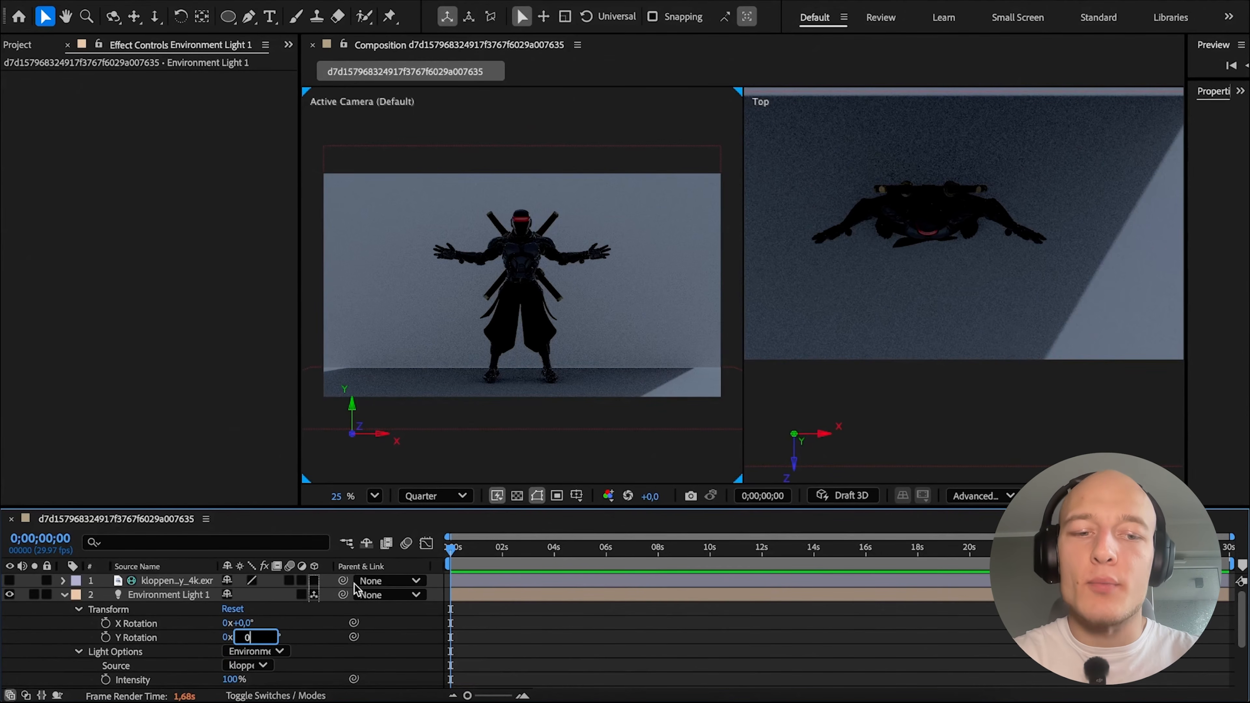
{"action": "left_click", "coordinate": [299, 626]}
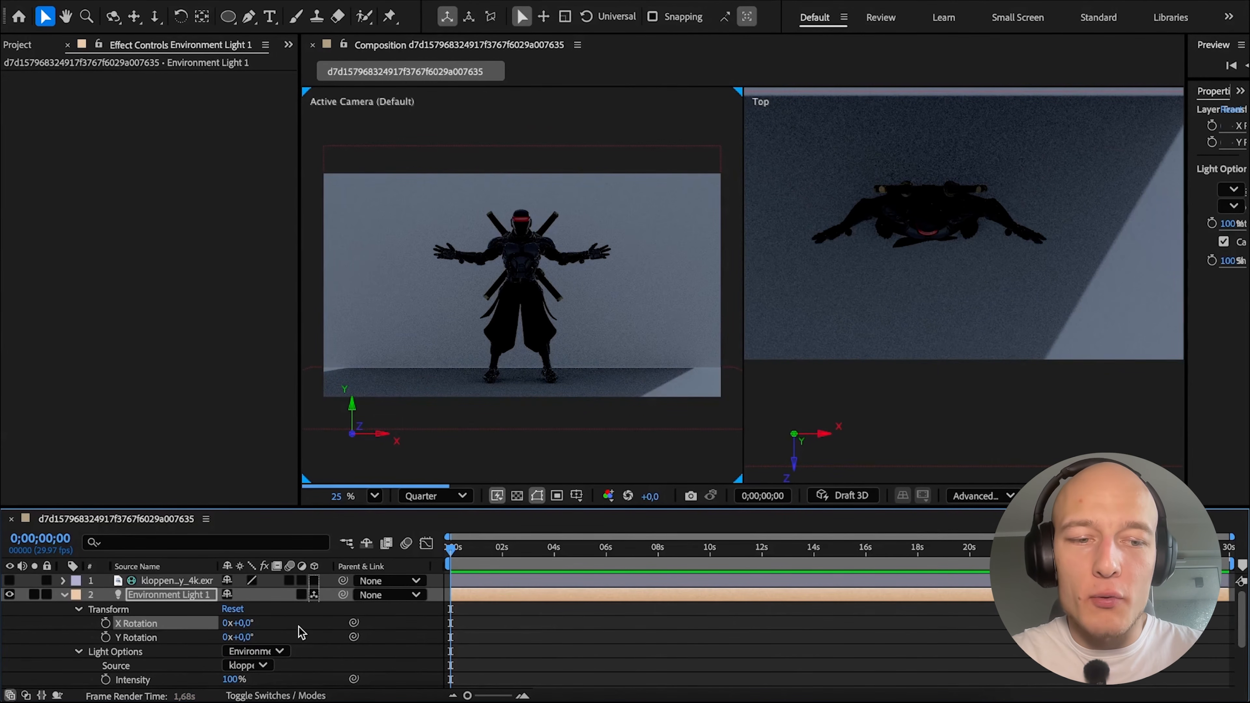
{"action": "left_click_drag", "start_coordinate": [238, 623], "coordinate": [320, 623]}
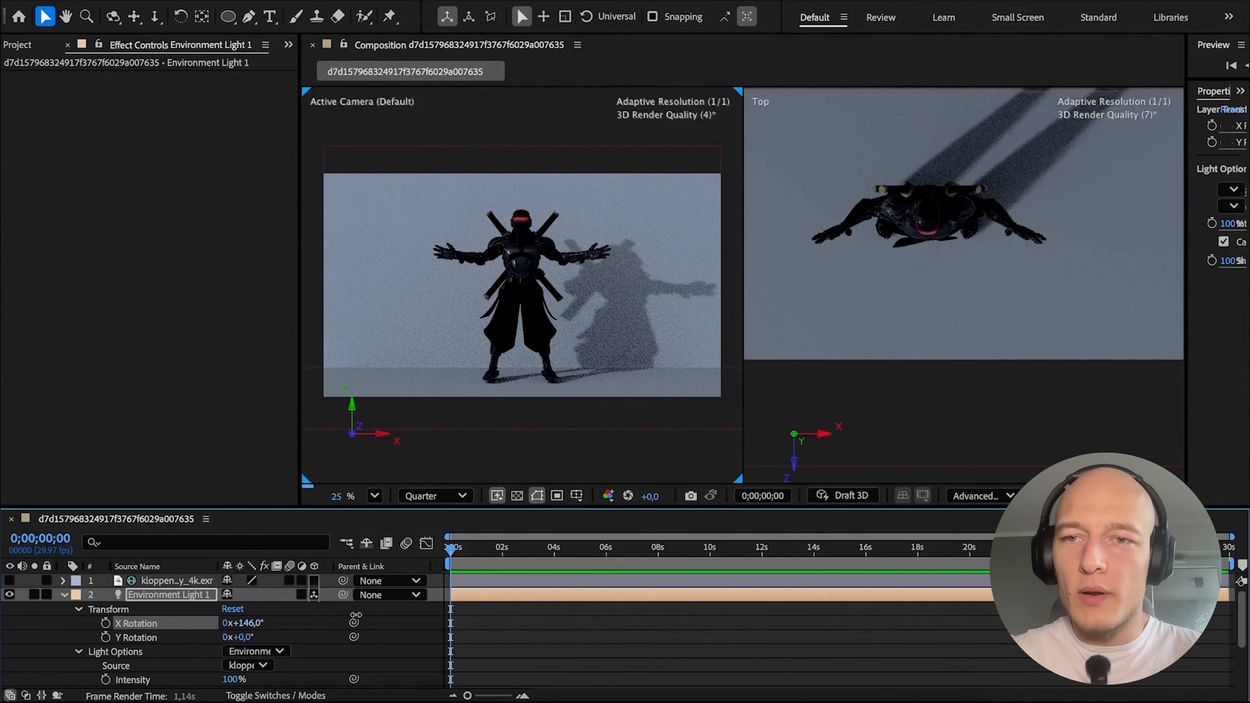
{"action": "left_click", "coordinate": [65, 595]}
{"action": "left_click", "coordinate": [610, 665]}
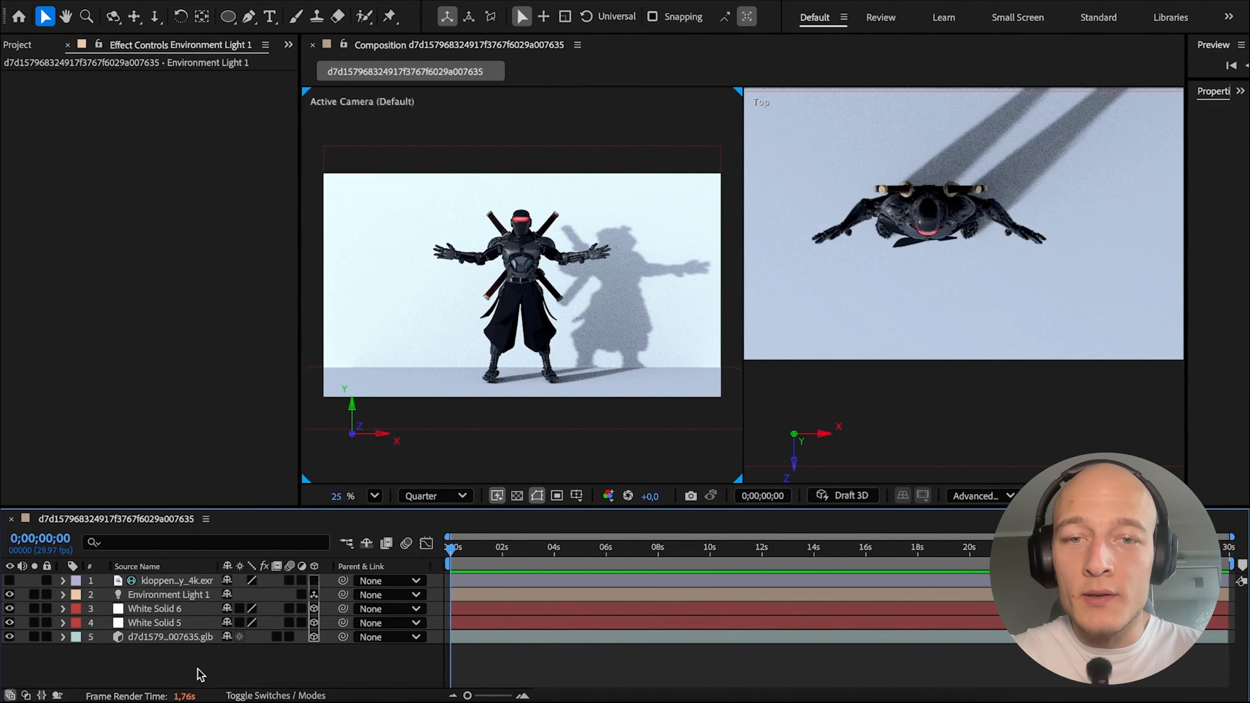
Duplicate the White Solid 5 and White Solid 6 layers.
{"action": "left_click", "coordinate": [172, 623]}
{"action": "left_click", "coordinate": [172, 609], "text": "ctrl"}
{"action": "key", "text": "ctrl+d"}
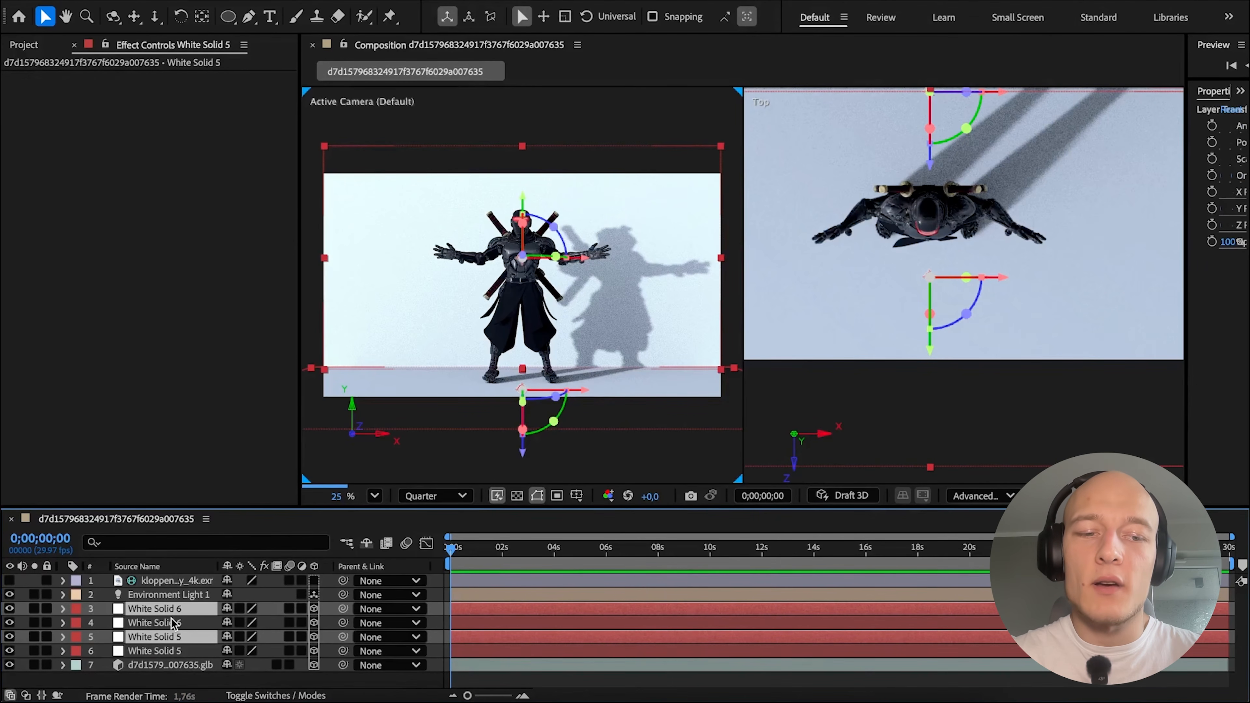
Go through the material options of the duplicated white solids and adjust one of their settings.
{"action": "left_click", "coordinate": [63, 610]}
{"action": "left_click", "coordinate": [78, 651]}
{"action": "scroll", "coordinate": [71, 649], "scroll_direction": "down", "scroll_amount": 5}
{"action": "scroll", "coordinate": [72, 649], "scroll_direction": "down", "scroll_amount": 2}
{"action": "scroll", "coordinate": [73, 645], "scroll_direction": "up", "scroll_amount": 4}
{"action": "scroll", "coordinate": [157, 656], "scroll_direction": "down", "scroll_amount": 1}
{"action": "left_click", "coordinate": [228, 665]}
{"action": "scroll", "coordinate": [93, 645], "scroll_direction": "up", "scroll_amount": 3}
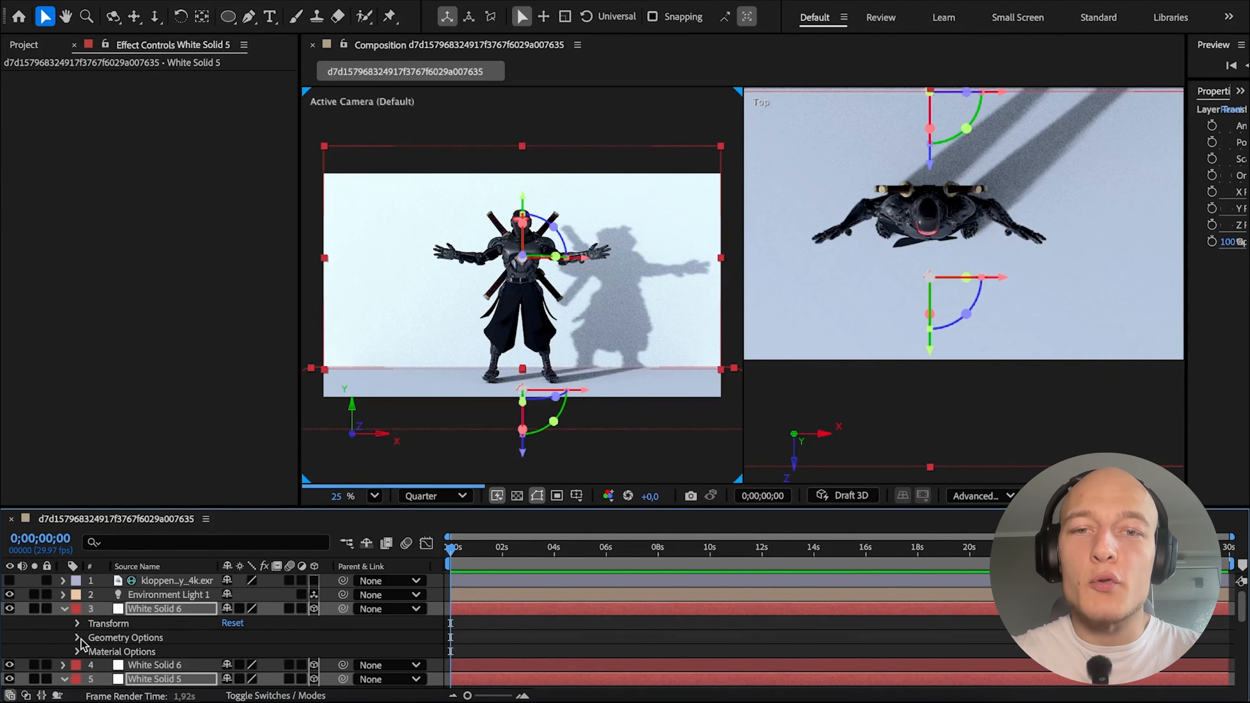
{"action": "left_click", "coordinate": [78, 651]}
{"action": "left_click", "coordinate": [557, 670]}
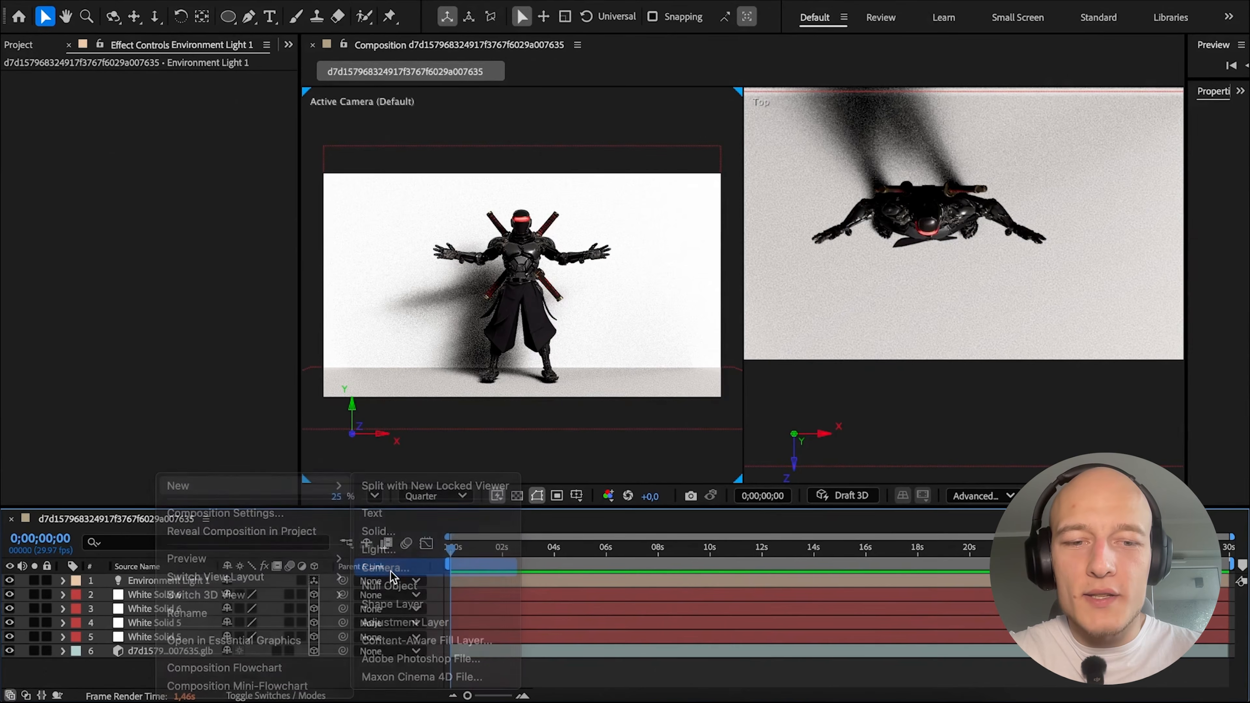
Add a two-node camera with the 50mm preset to the composition.
{"action": "left_click", "coordinate": [390, 572]}
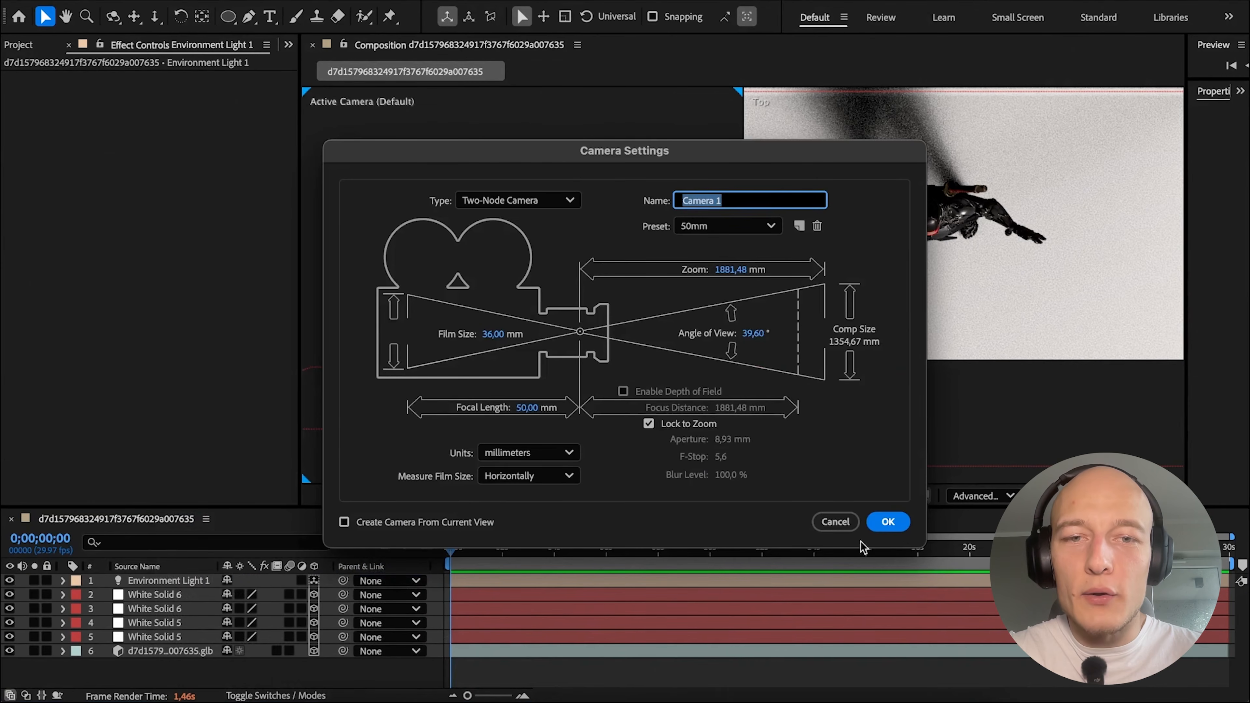
{"action": "left_click", "coordinate": [884, 519]}
{"action": "scroll", "coordinate": [1058, 355], "scroll_direction": "down", "scroll_amount": 10}
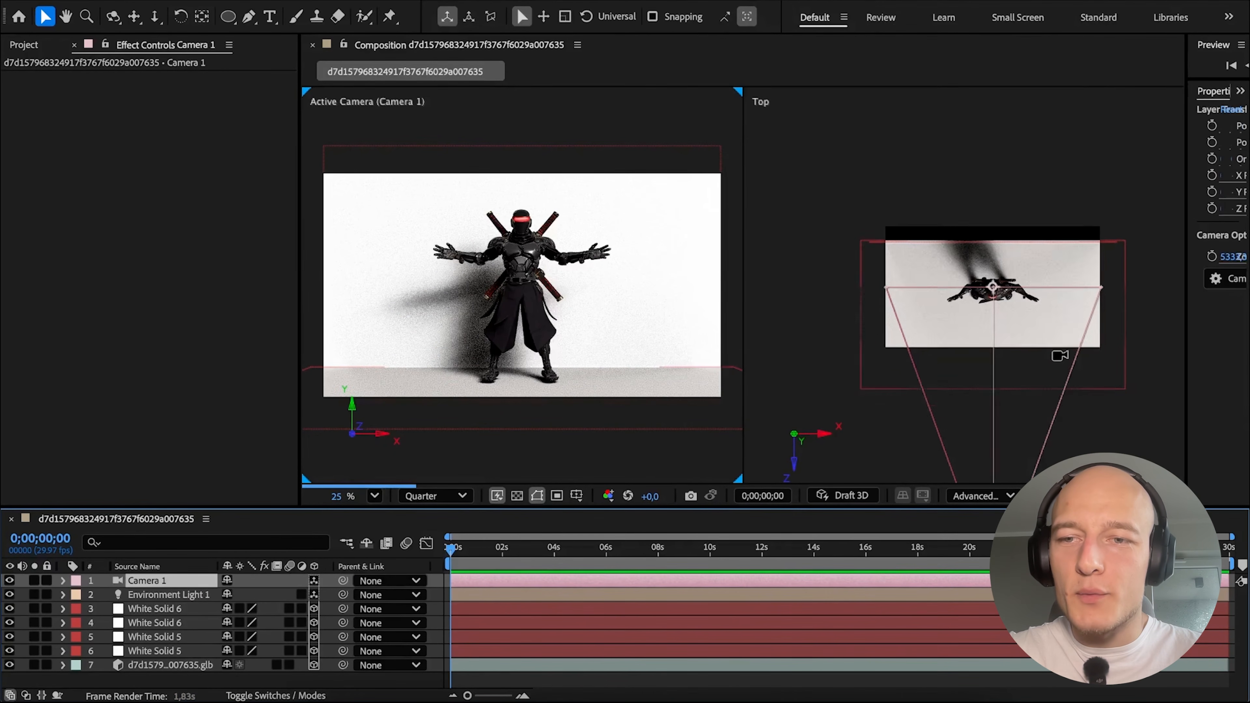
Try moving the camera in the top view so that it sees the ninja diagonally from one side.
{"action": "scroll", "coordinate": [993, 419], "scroll_direction": "up", "scroll_amount": 5}
{"action": "left_click_drag", "start_coordinate": [951, 368], "coordinate": [950, 329]}
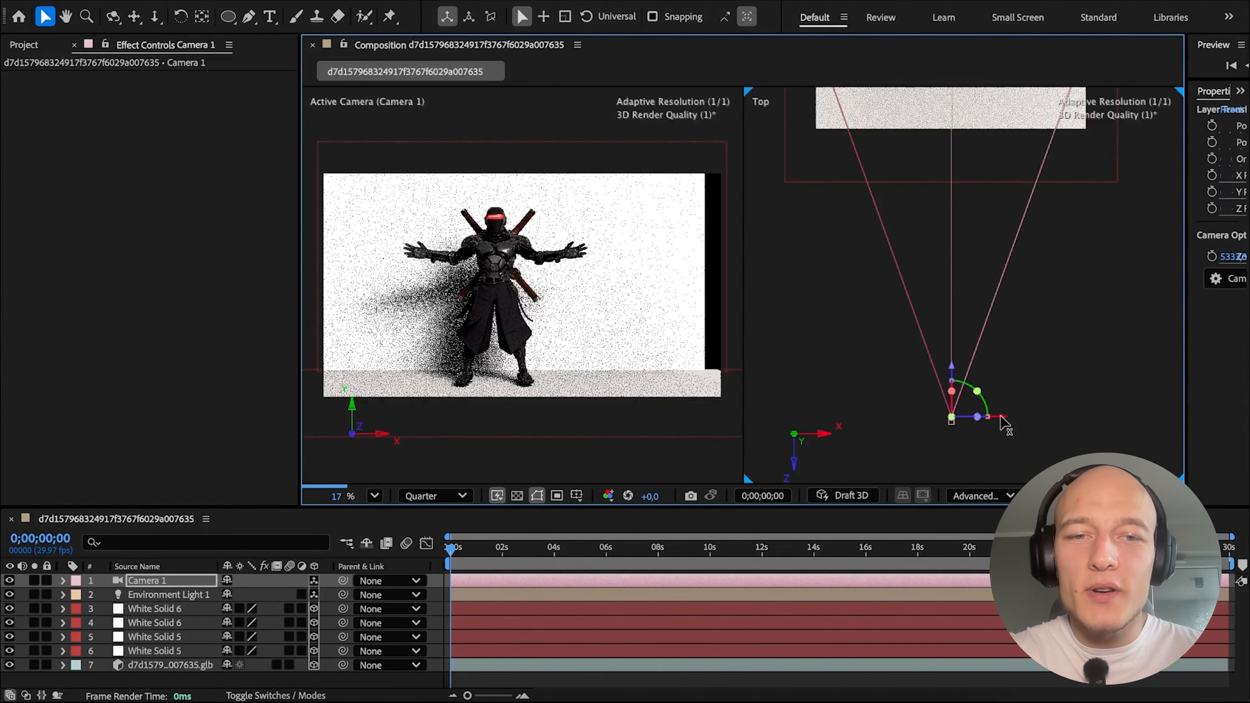
{"action": "left_click_drag", "start_coordinate": [1005, 414], "coordinate": [1197, 348]}
{"action": "left_click_drag", "start_coordinate": [1164, 340], "coordinate": [1152, 271]}
{"action": "scroll", "coordinate": [991, 389], "scroll_direction": "down", "scroll_amount": 2}
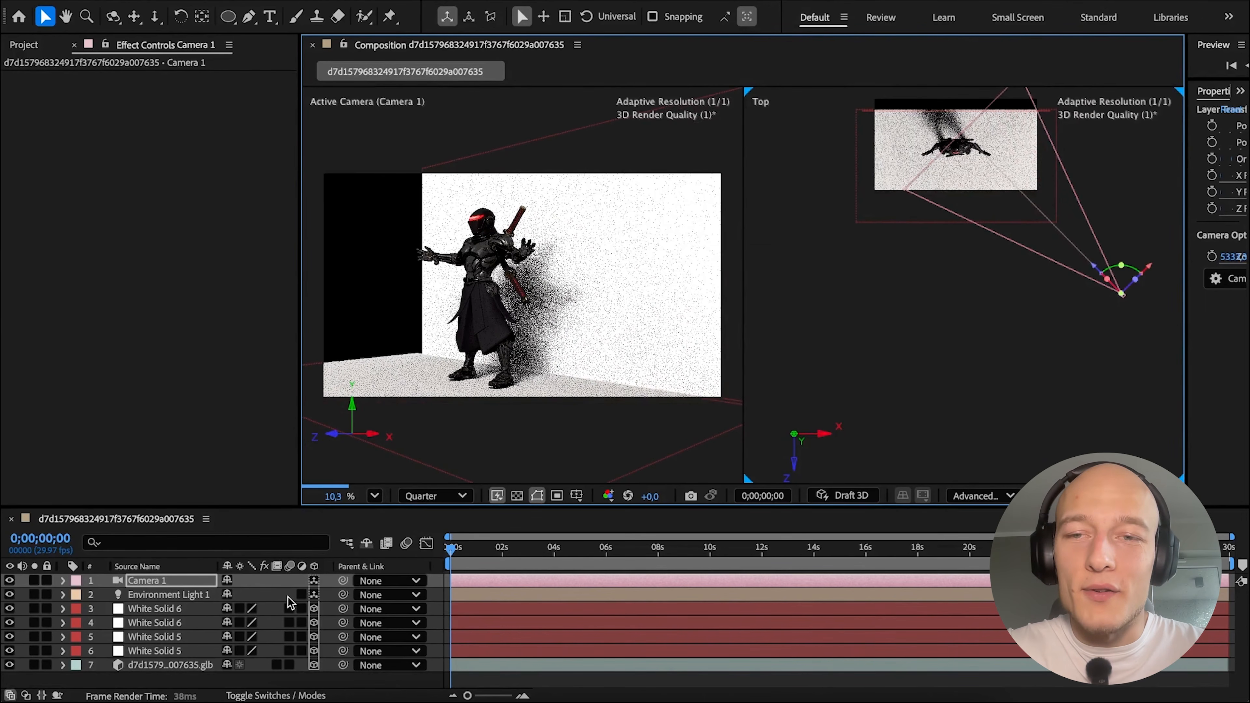
Select the ninja model layer and try adjusting the model directly in the camera view.
{"action": "left_click", "coordinate": [170, 664]}
{"action": "mouse_move", "coordinate": [482, 295]}
{"action": "left_mouse_down"}
{"action": "mouse_move", "coordinate": [517, 294]}
{"action": "mouse_move", "coordinate": [480, 291]}
{"action": "mouse_move", "coordinate": [506, 295]}
{"action": "left_mouse_up"}
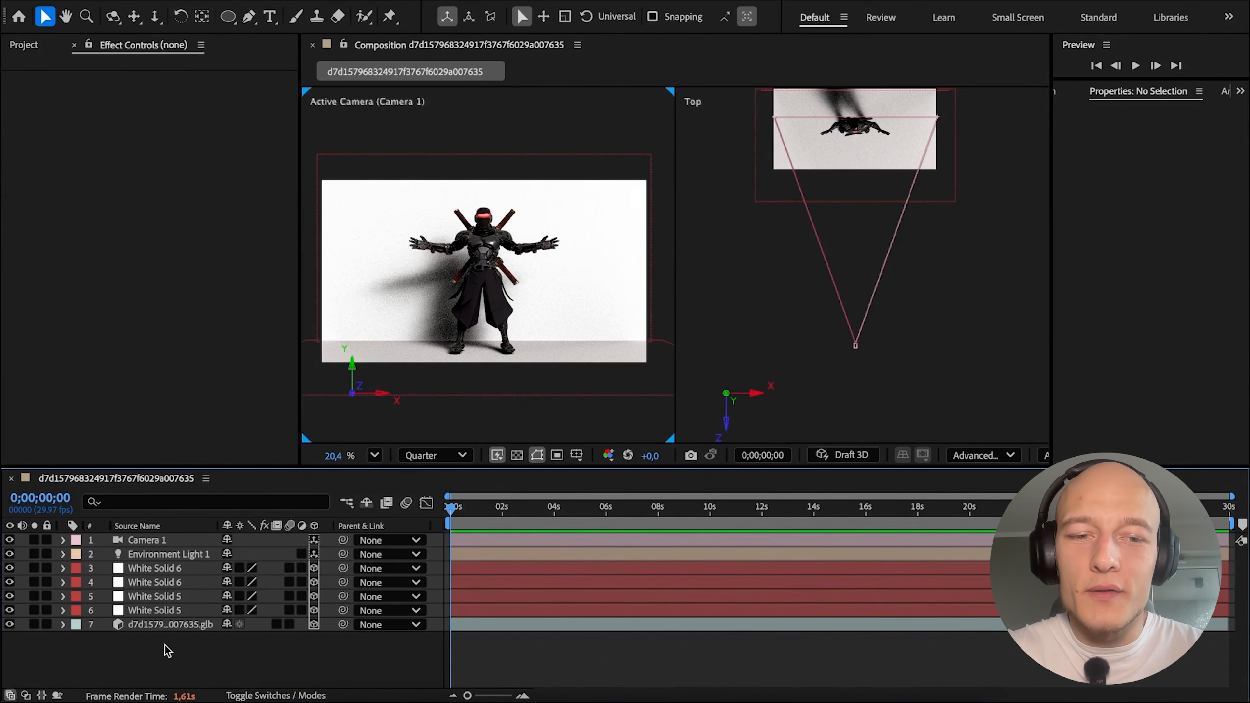
Create a new solid in the composition coloured red (FF0000).
{"action": "right_click", "coordinate": [164, 639]}
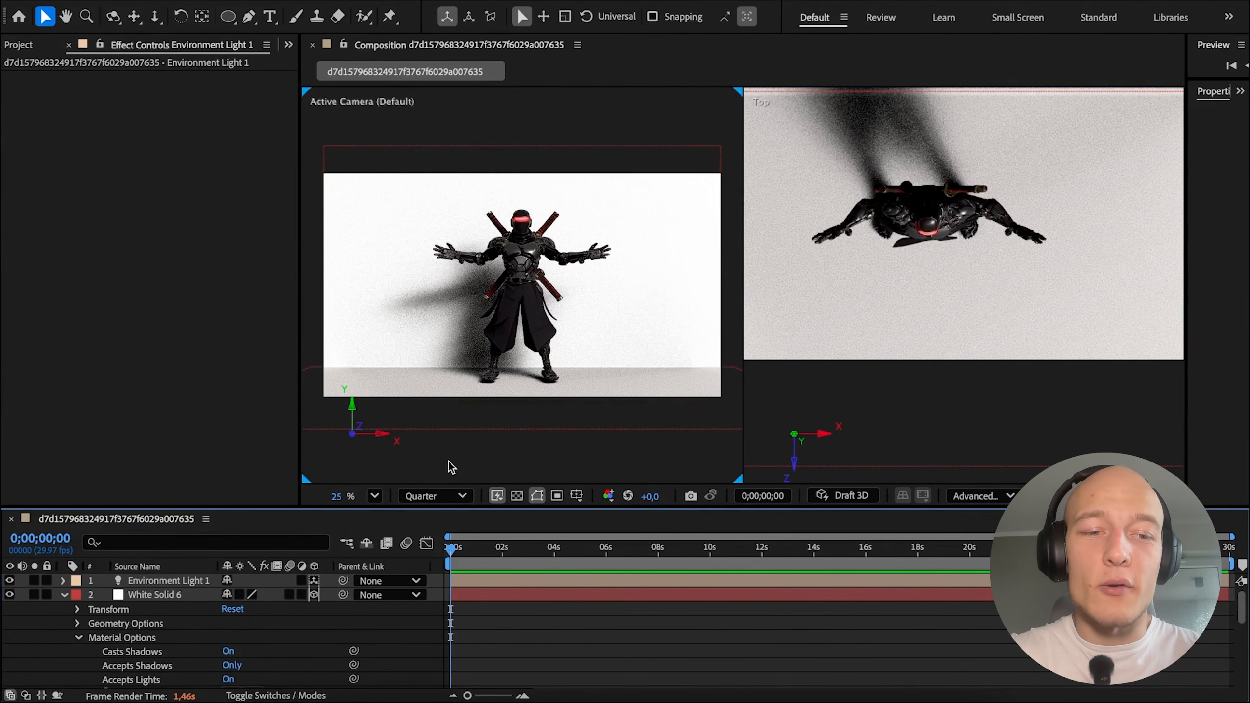
{"action": "right_click", "coordinate": [159, 670]}
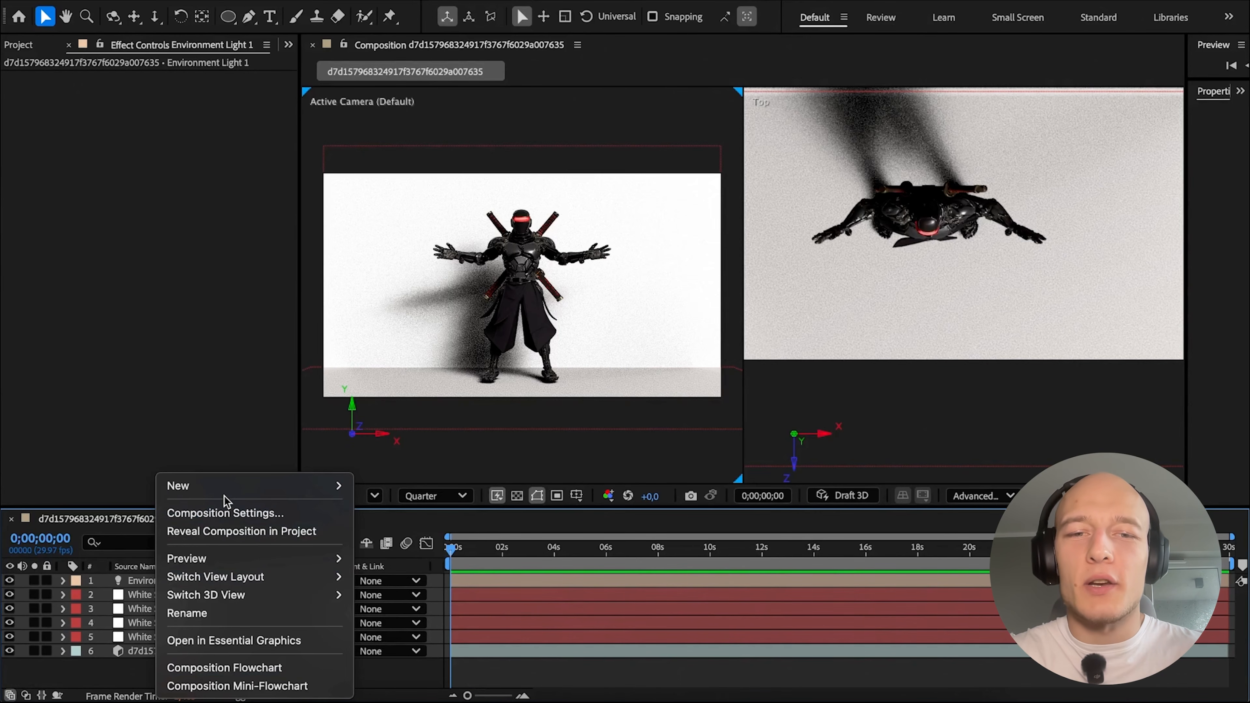
{"action": "mouse_move", "coordinate": [301, 485]}
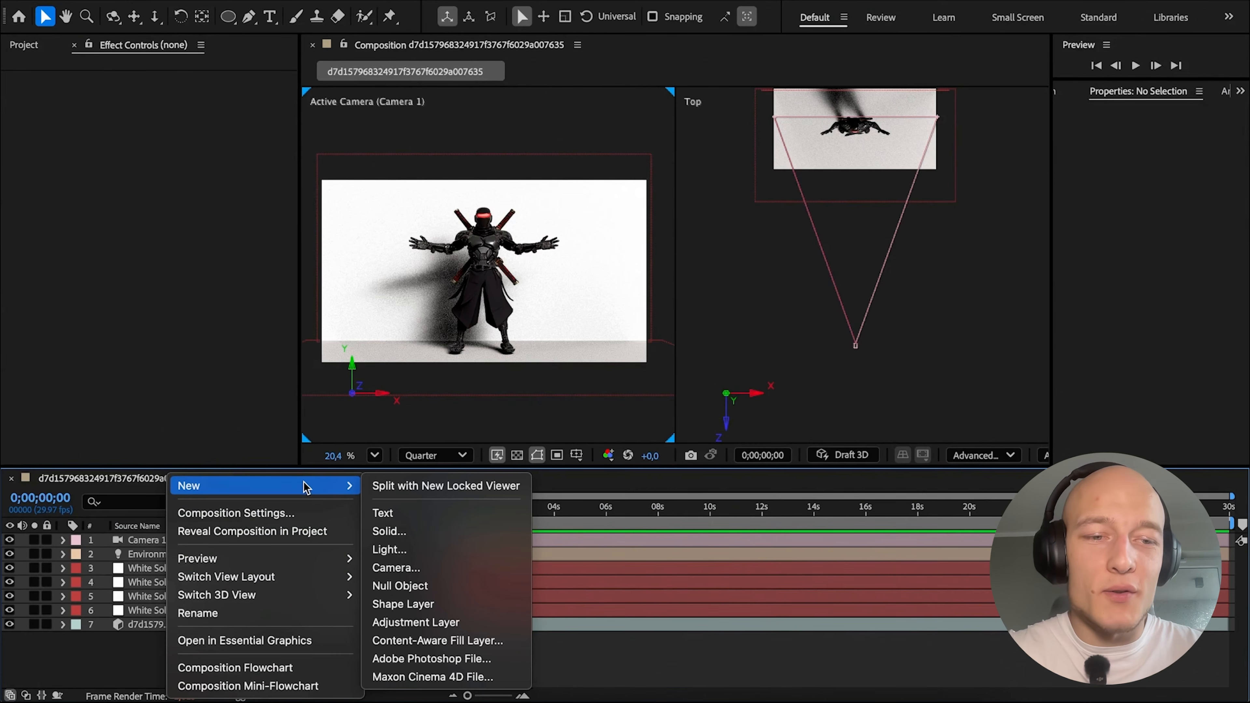
{"action": "left_click", "coordinate": [494, 535]}
{"action": "left_click", "coordinate": [613, 475]}
{"action": "left_click", "coordinate": [636, 268]}
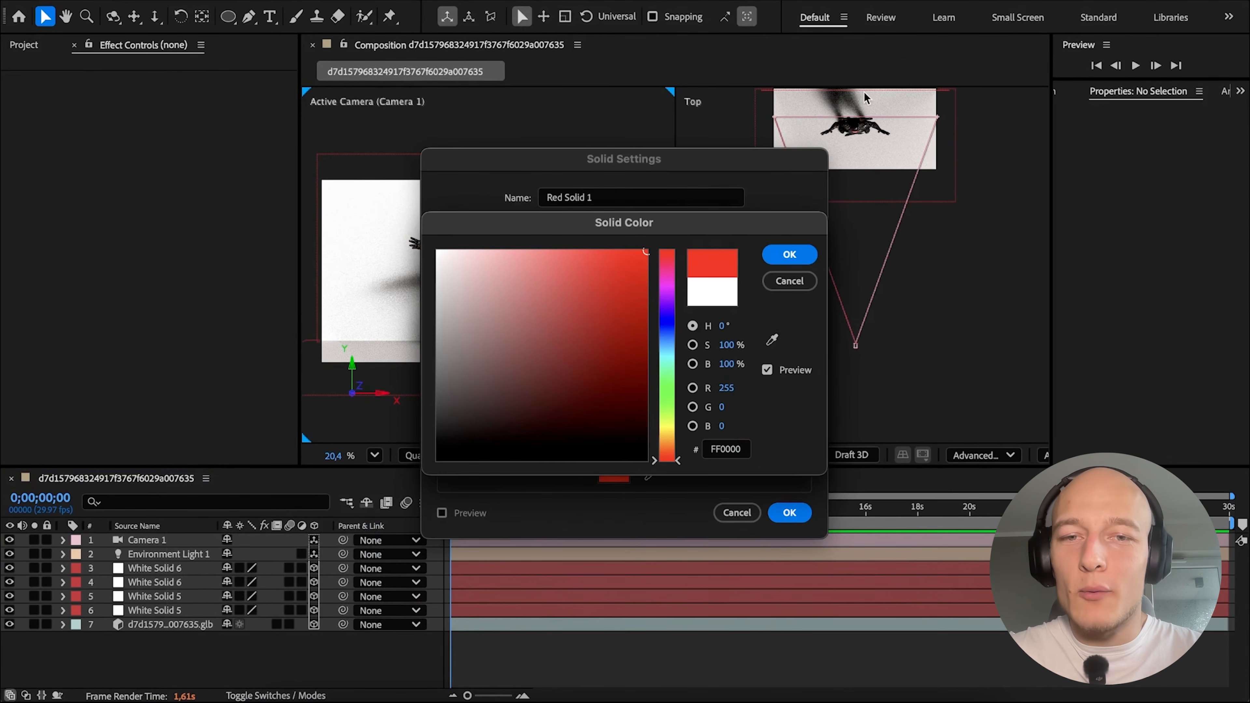
{"action": "left_click", "coordinate": [789, 251]}
{"action": "left_click", "coordinate": [790, 512]}
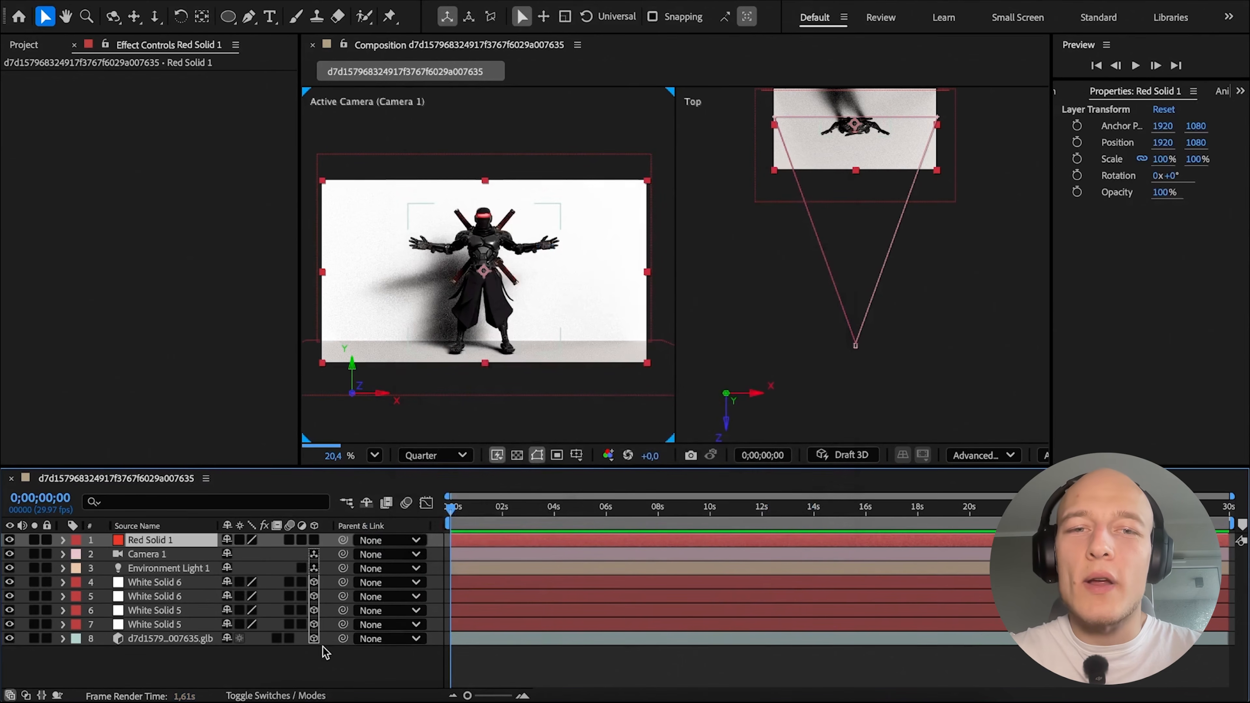
Draw an elliptical mask on the red solid over the ninja's outstretched arm.
{"action": "left_click", "coordinate": [327, 658]}
{"action": "left_click", "coordinate": [168, 544]}
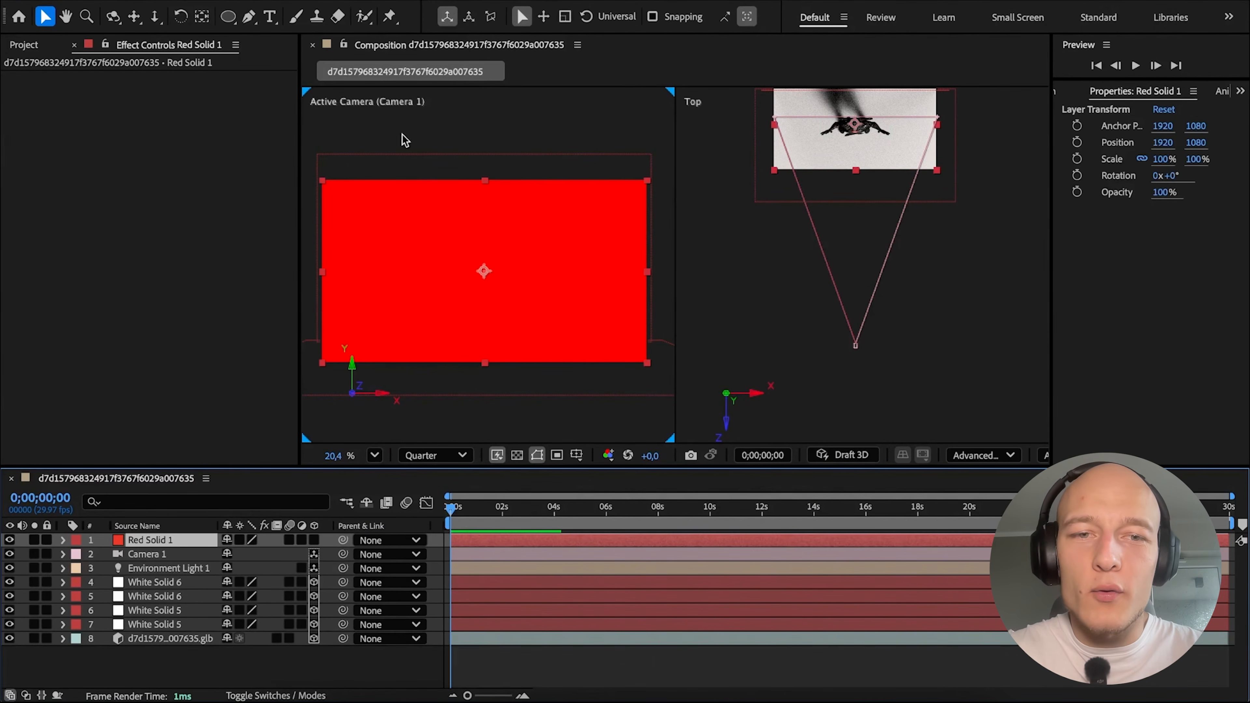
{"action": "left_click", "coordinate": [227, 17]}
{"action": "left_click_drag", "start_coordinate": [502, 226], "coordinate": [571, 267]}
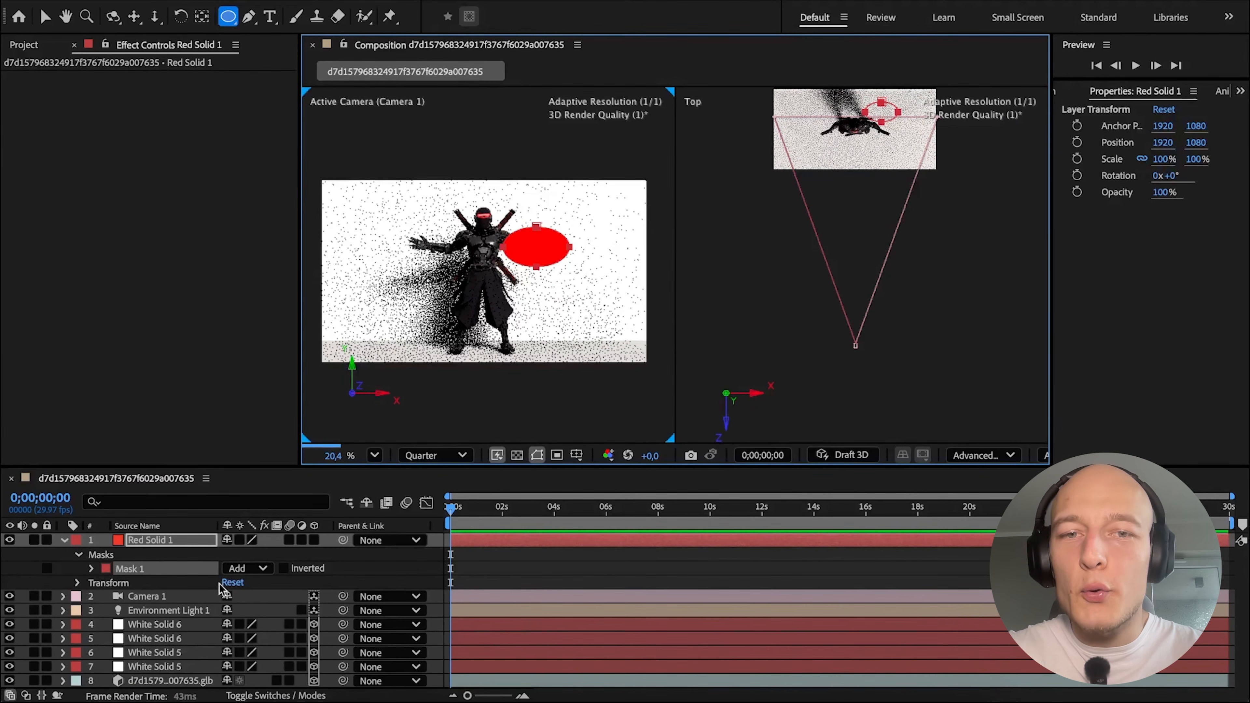
Feather the red solid's ellipse mask and turn the solid into a 3D layer placed in front of the ninja.
{"action": "left_click", "coordinate": [91, 569]}
{"action": "left_click_drag", "start_coordinate": [244, 597], "coordinate": [367, 597]}
{"action": "key", "text": "u"}
{"action": "left_click", "coordinate": [314, 540]}
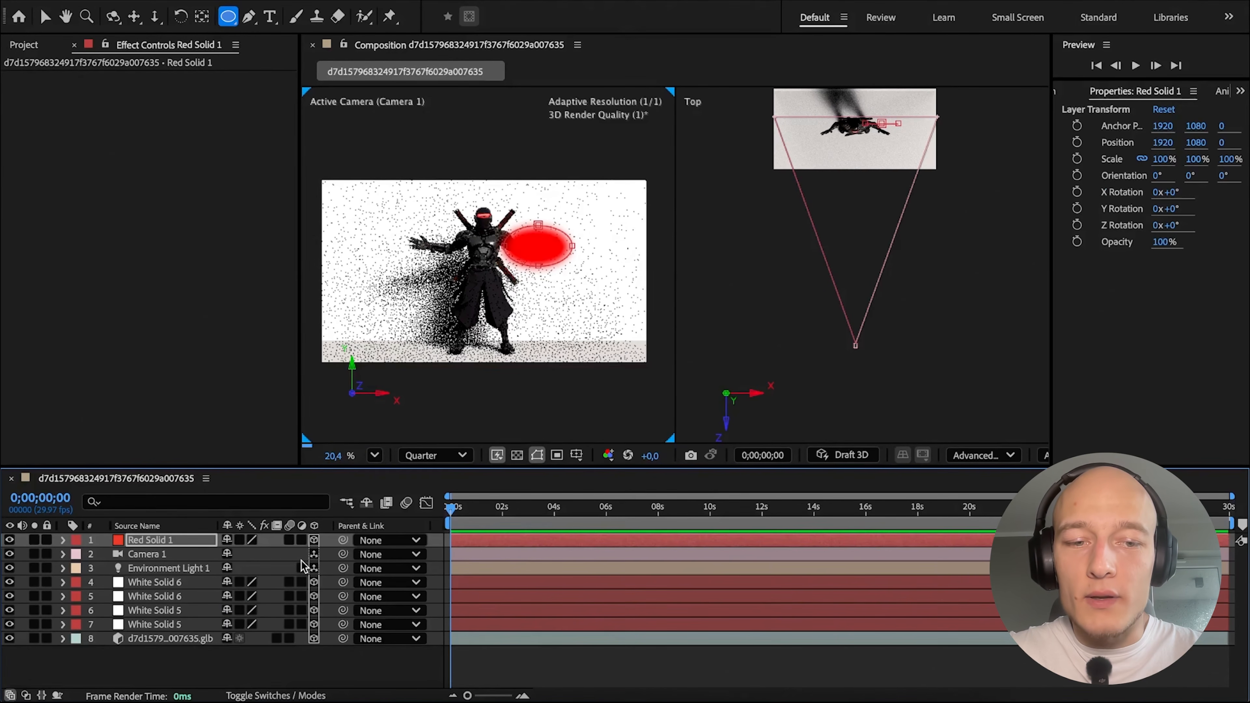
{"action": "left_click", "coordinate": [389, 660]}
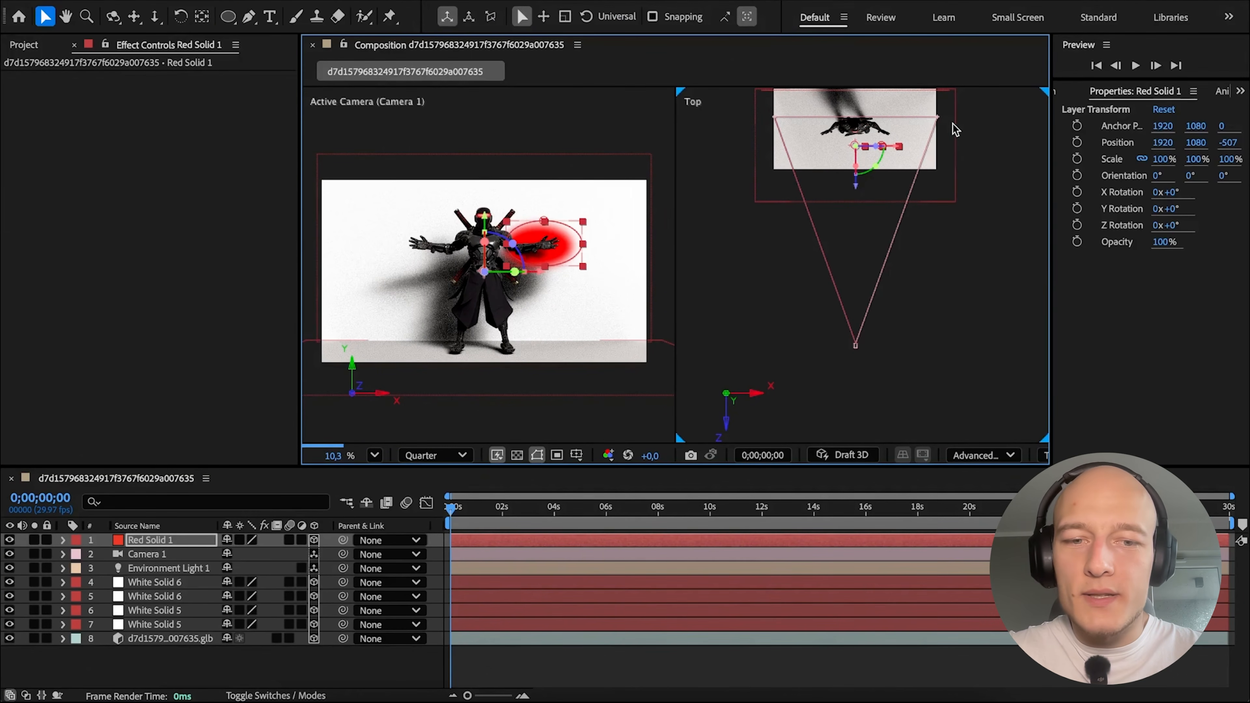
Add a red point light with 100% intensity to the composition.
{"action": "right_click", "coordinate": [154, 660]}
{"action": "mouse_move", "coordinate": [173, 481]}
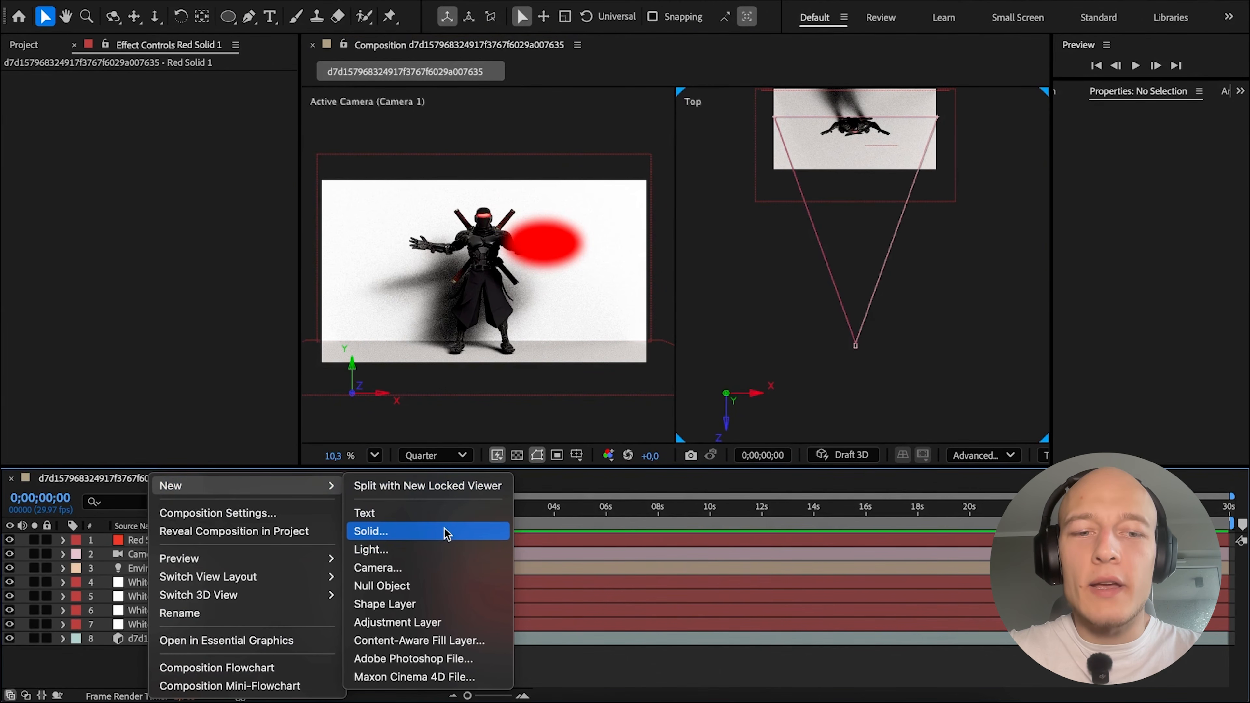
{"action": "left_click", "coordinate": [441, 547]}
{"action": "key", "text": "Return"}
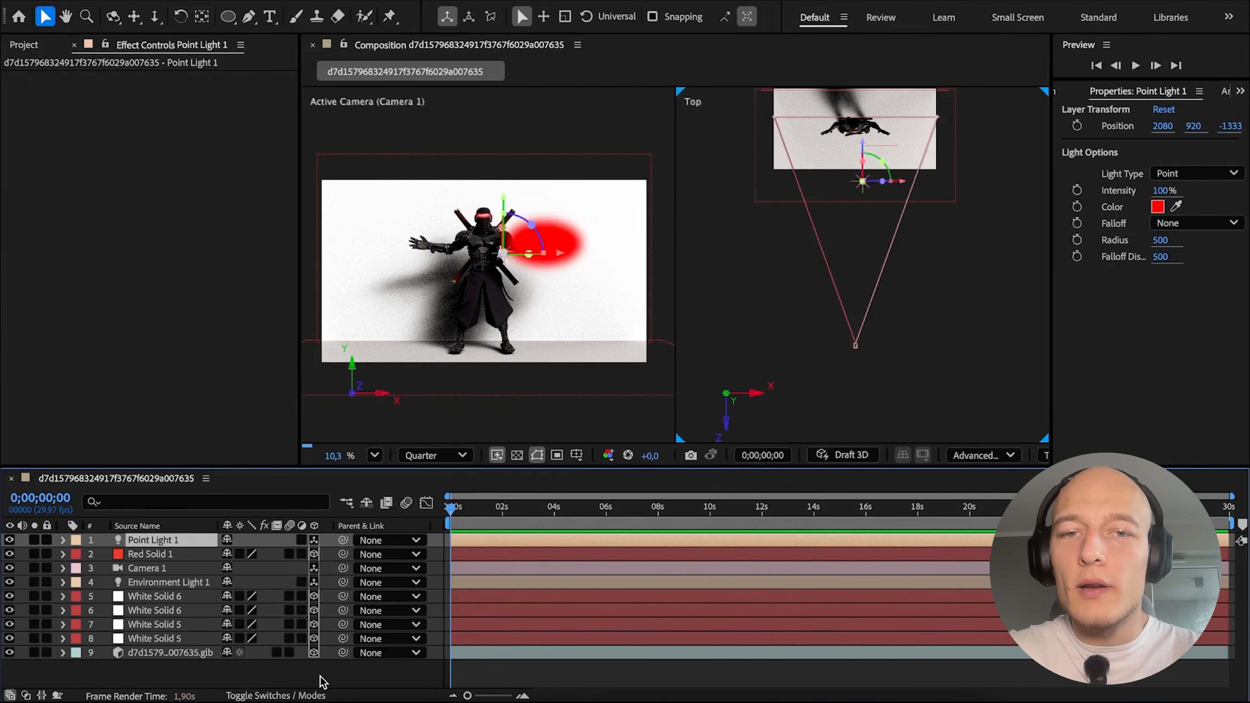
Parent the point light to the red solid.
{"action": "left_click", "coordinate": [161, 554]}
{"action": "left_click", "coordinate": [160, 540]}
{"action": "left_click_drag", "start_coordinate": [343, 540], "coordinate": [183, 560]}
{"action": "left_click", "coordinate": [152, 554]}
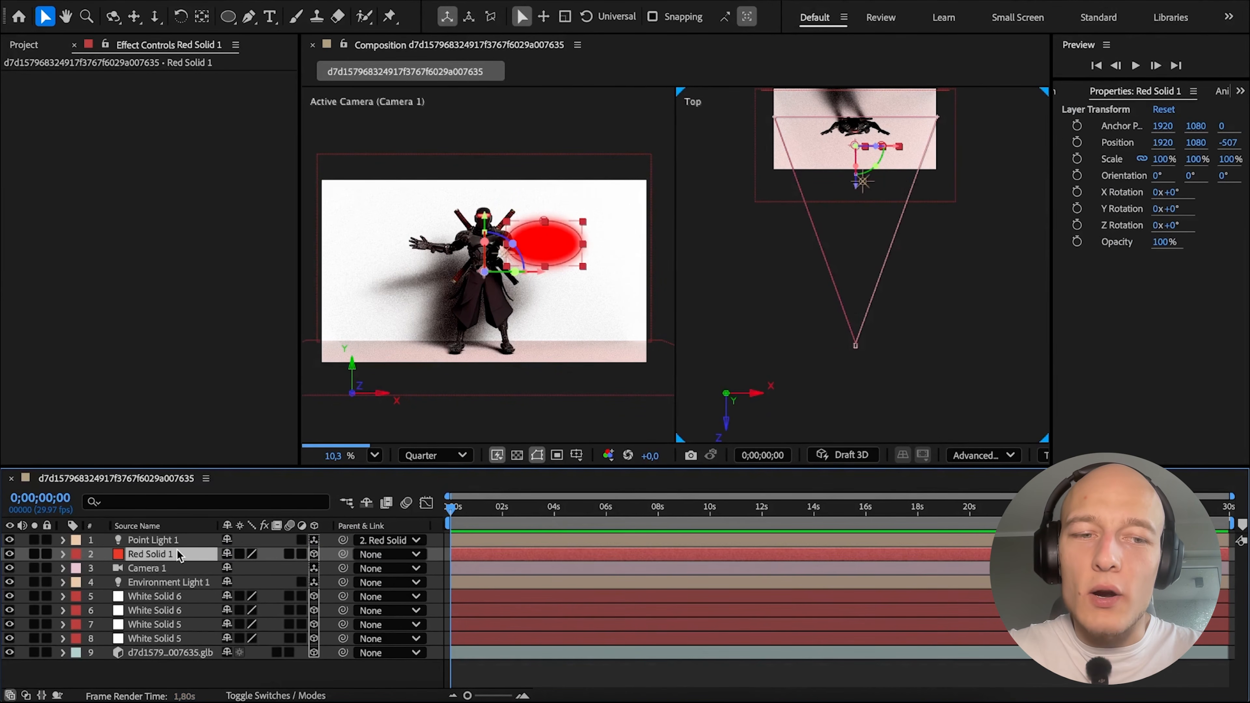
Hide the two White Solid 6 layers and move the red solid in the top view to about X 971, Z -1305.
{"action": "left_click_drag", "start_coordinate": [9, 610], "coordinate": [9, 595]}
{"action": "left_click", "coordinate": [157, 671]}
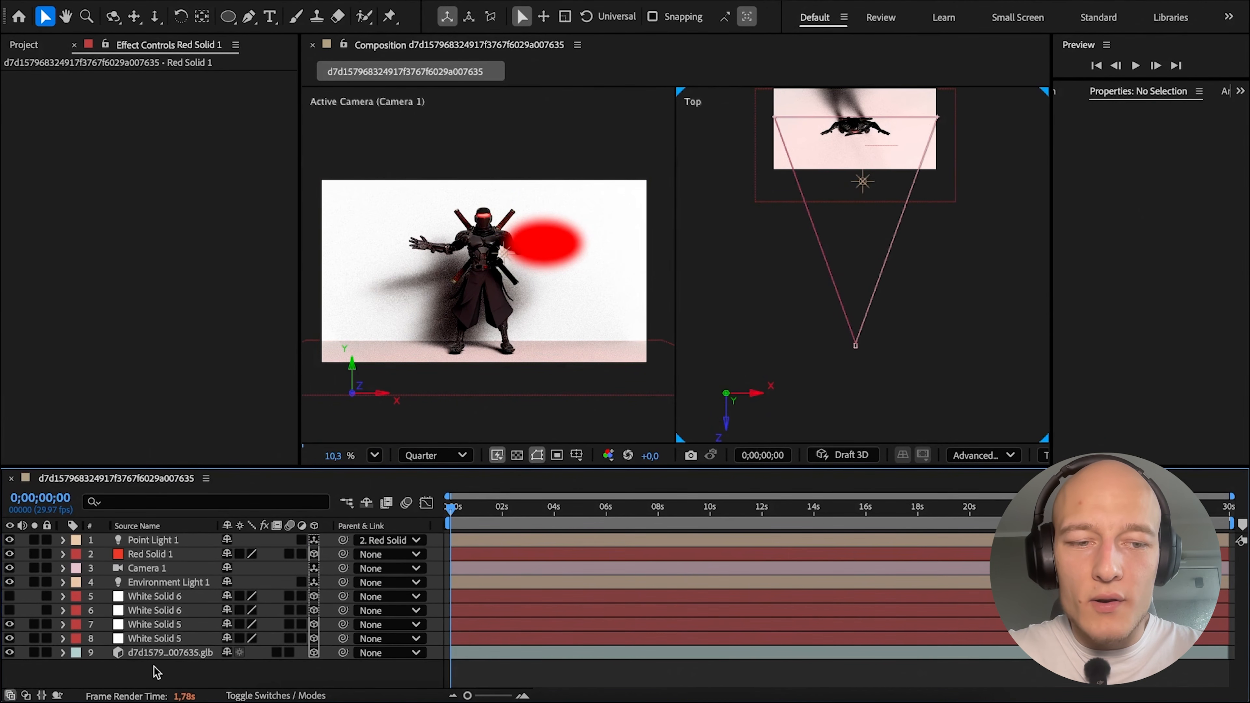
{"action": "left_click", "coordinate": [157, 540]}
{"action": "left_click", "coordinate": [153, 554]}
{"action": "scroll", "coordinate": [865, 220], "scroll_direction": "up", "scroll_amount": 1}
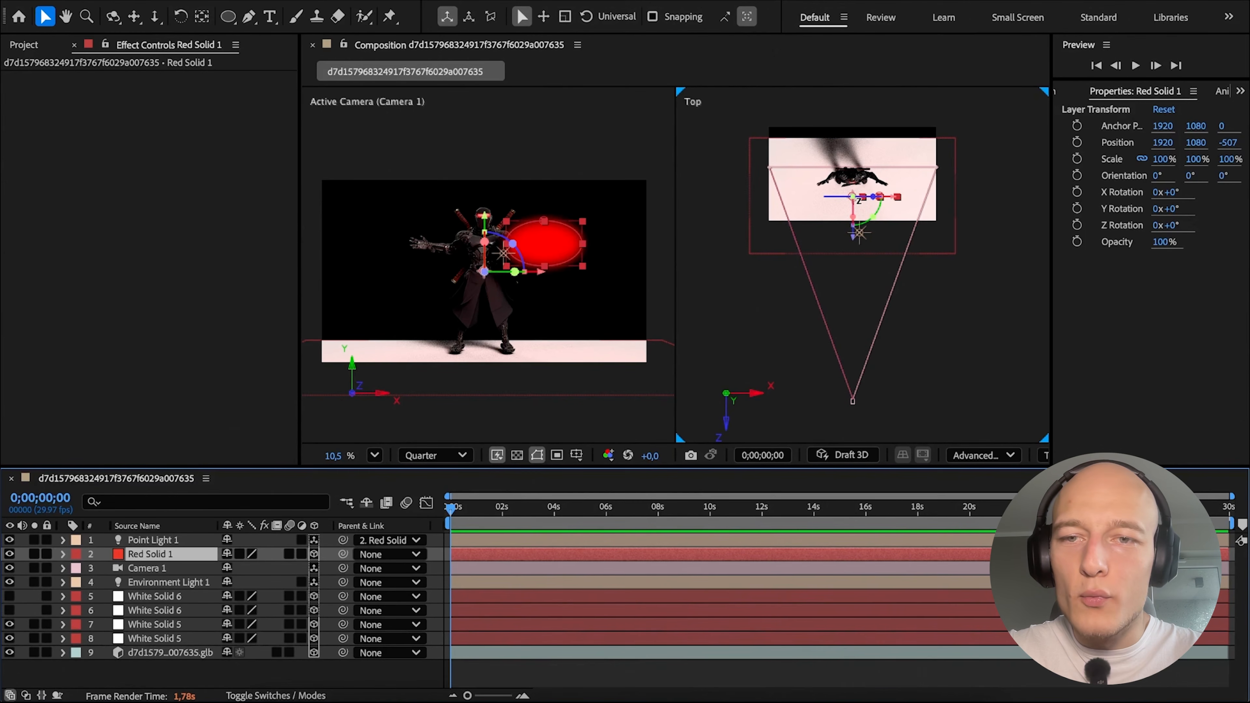
{"action": "left_click_drag", "start_coordinate": [855, 203], "coordinate": [814, 238]}
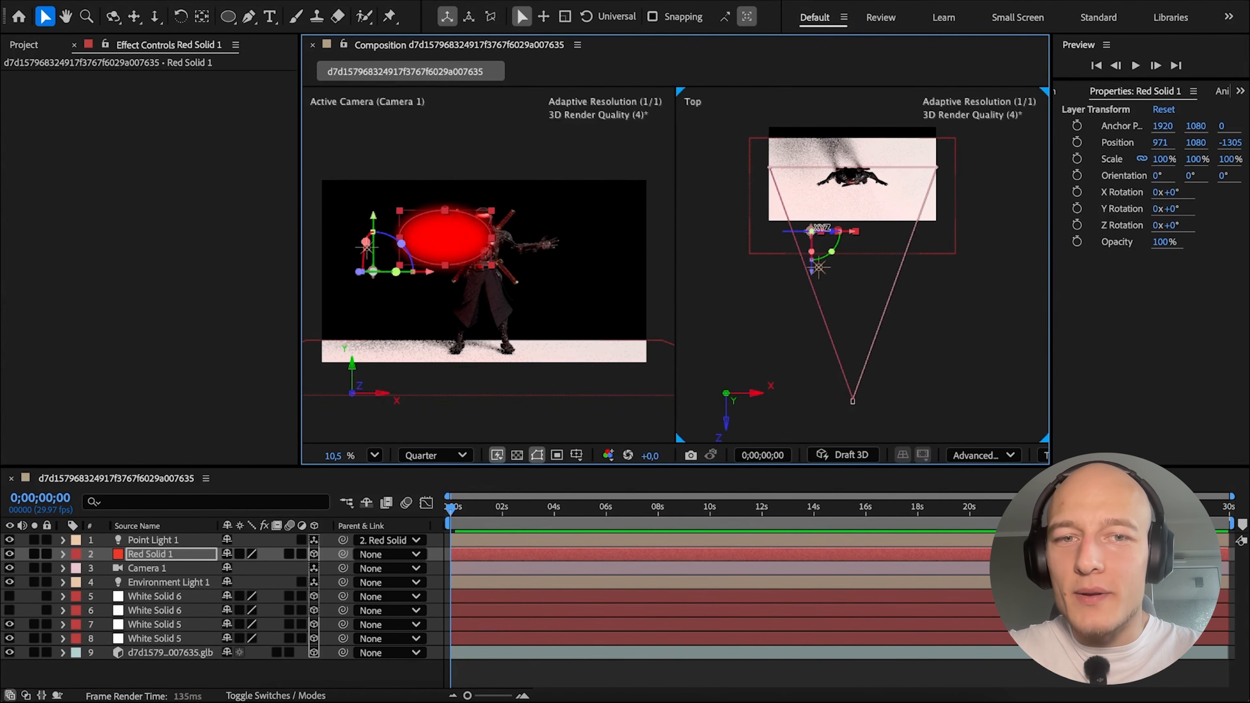
Turn off Casts Shadows in the red solid's material options.
{"action": "left_click", "coordinate": [62, 554]}
{"action": "scroll", "coordinate": [229, 599], "scroll_direction": "down", "scroll_amount": 3}
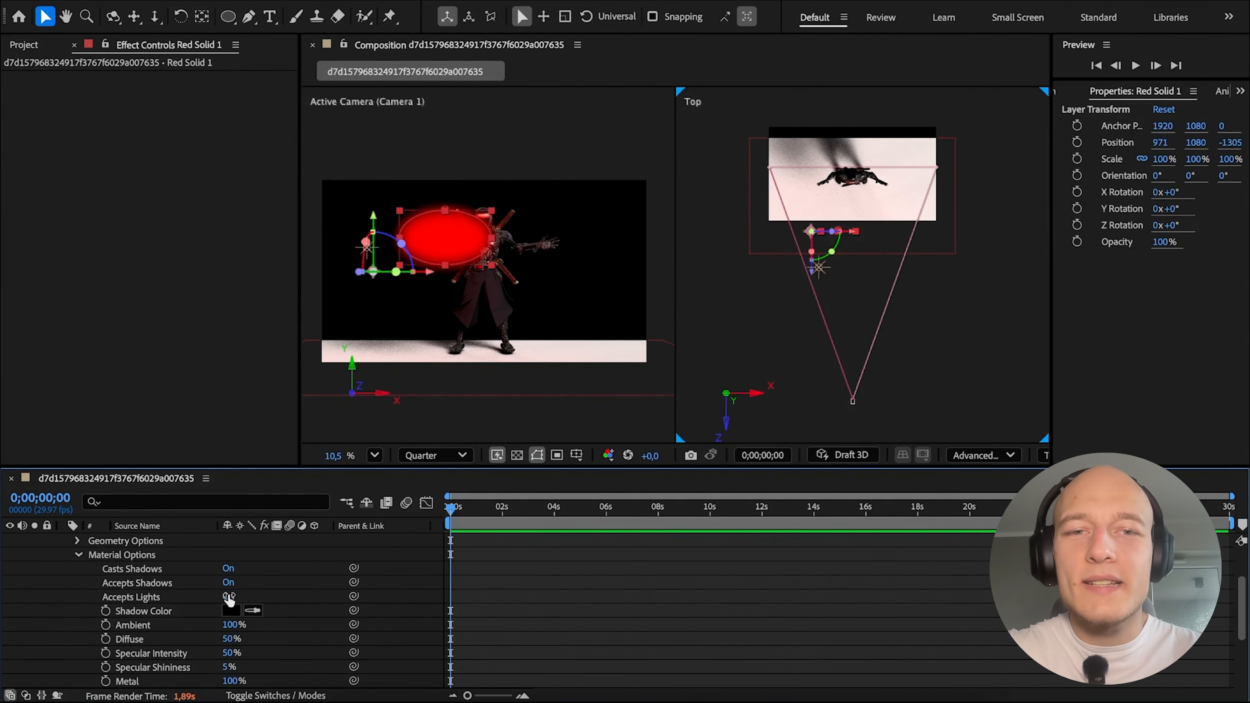
{"action": "left_click", "coordinate": [227, 570]}
{"action": "left_click", "coordinate": [229, 571]}
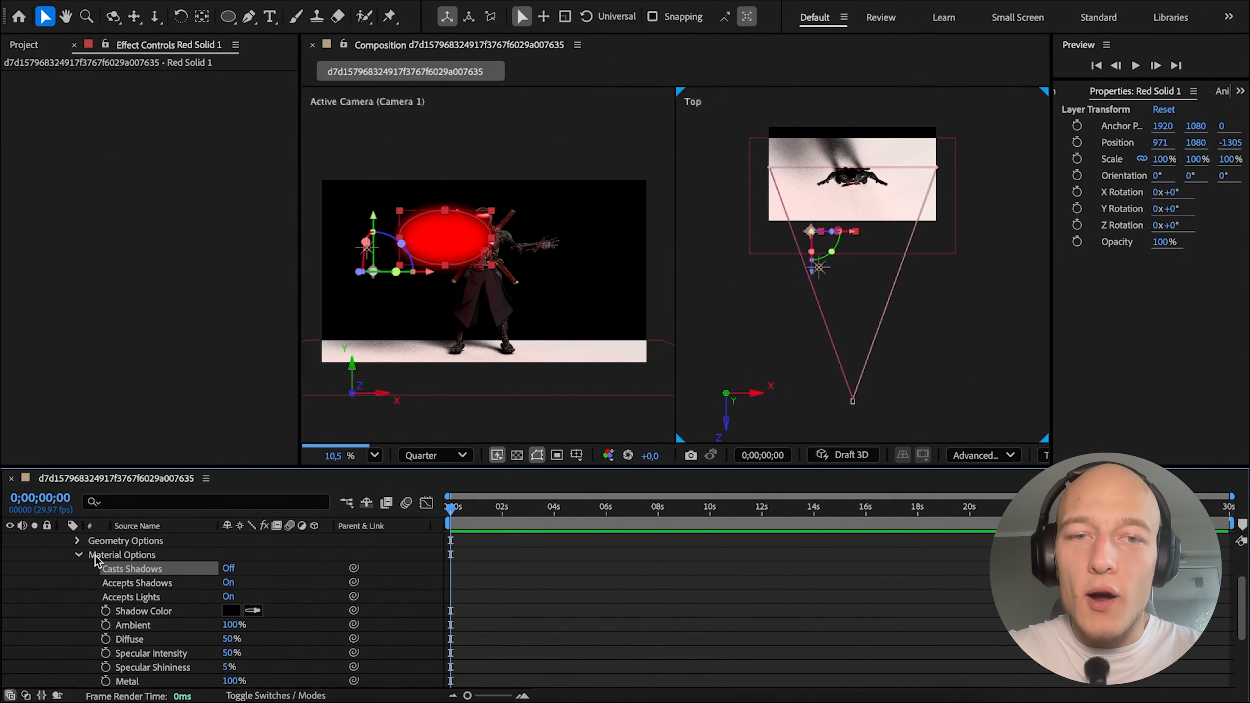
{"action": "left_click", "coordinate": [79, 555]}
{"action": "scroll", "coordinate": [121, 593], "scroll_direction": "up", "scroll_amount": 2}
Raise the point light's intensity to about 308%.
{"action": "double_click", "coordinate": [171, 540]}
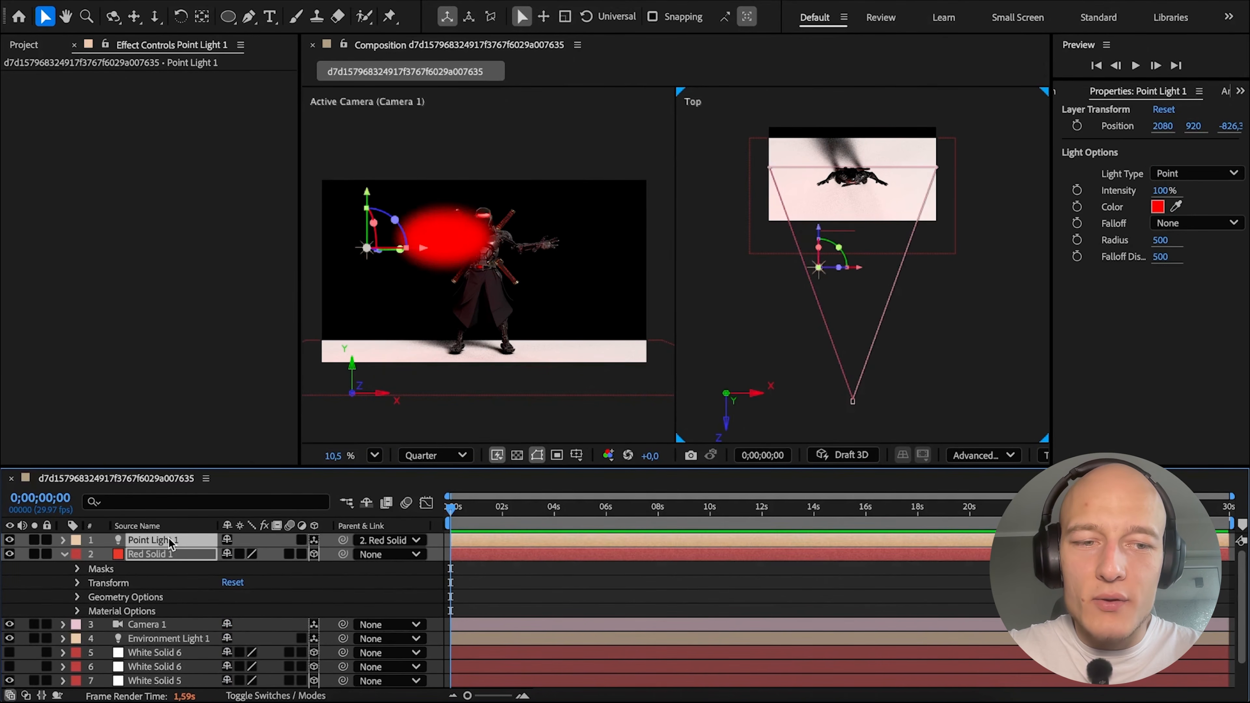
{"action": "left_click", "coordinate": [737, 573]}
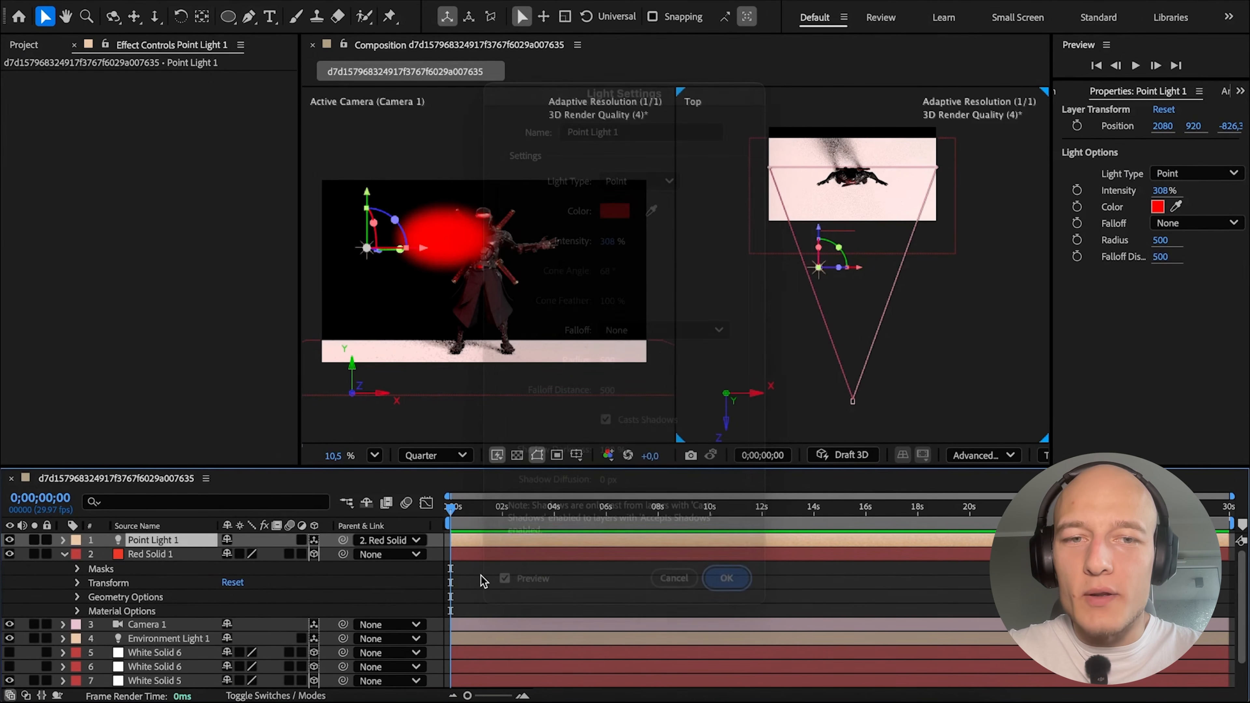
{"action": "left_click", "coordinate": [544, 603]}
Move the red solid with its parented light closer to the camera in the top view and higher in the camera view.
{"action": "left_click", "coordinate": [556, 554]}
{"action": "left_click_drag", "start_coordinate": [812, 231], "coordinate": [827, 273]}
{"action": "left_click_drag", "start_coordinate": [392, 217], "coordinate": [394, 169]}
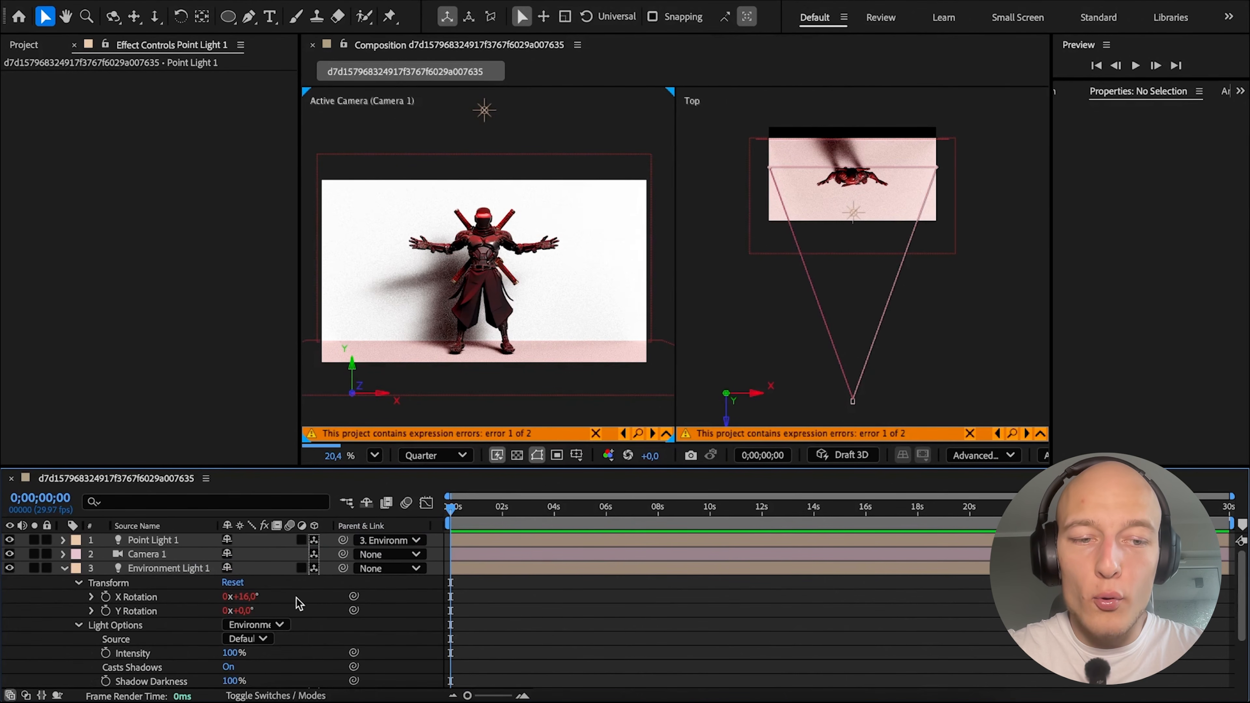
Try changing the environment light's X Rotation, undo it, and try adjusting its Y Rotation.
{"action": "left_click_drag", "start_coordinate": [240, 596], "coordinate": [547, 561]}
{"action": "key", "text": "ctrl+z"}
{"action": "left_click_drag", "start_coordinate": [250, 615], "coordinate": [428, 604]}
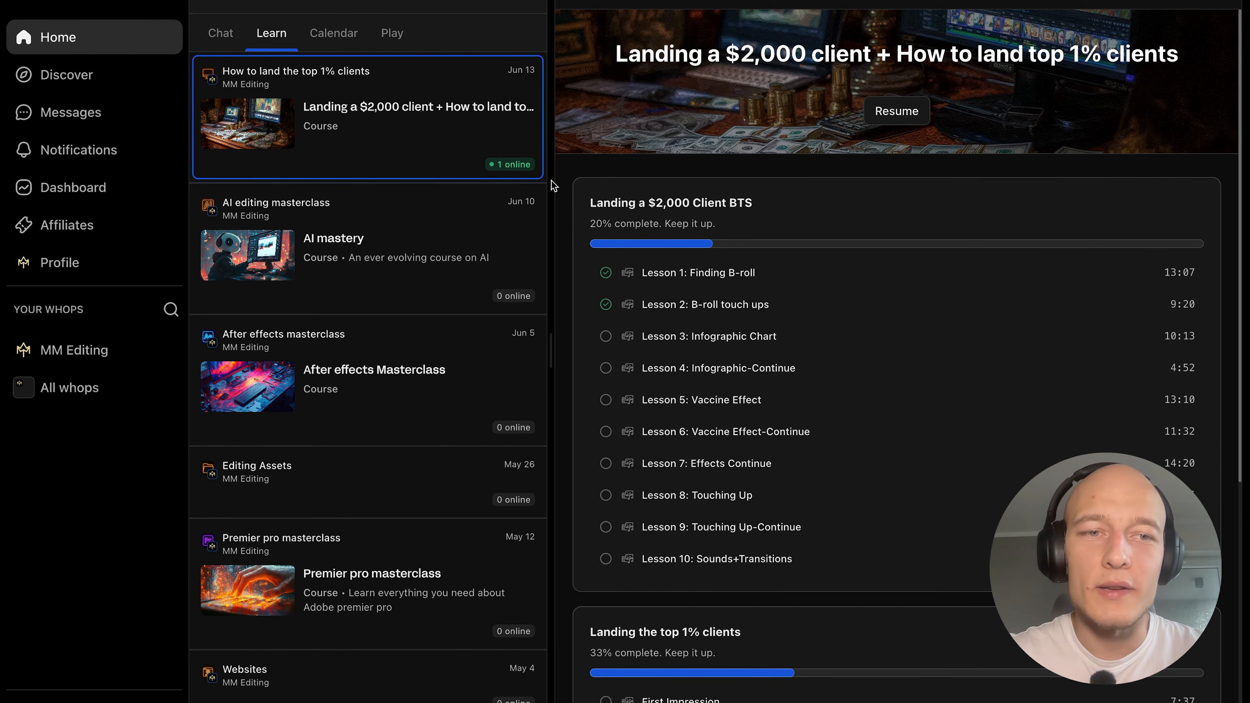
On the Whop course page, look through the lessons on landing a $2,000 client and the section "Landing the top 1% clients".
{"action": "scroll", "coordinate": [1095, 201], "scroll_direction": "down", "scroll_amount": 5}
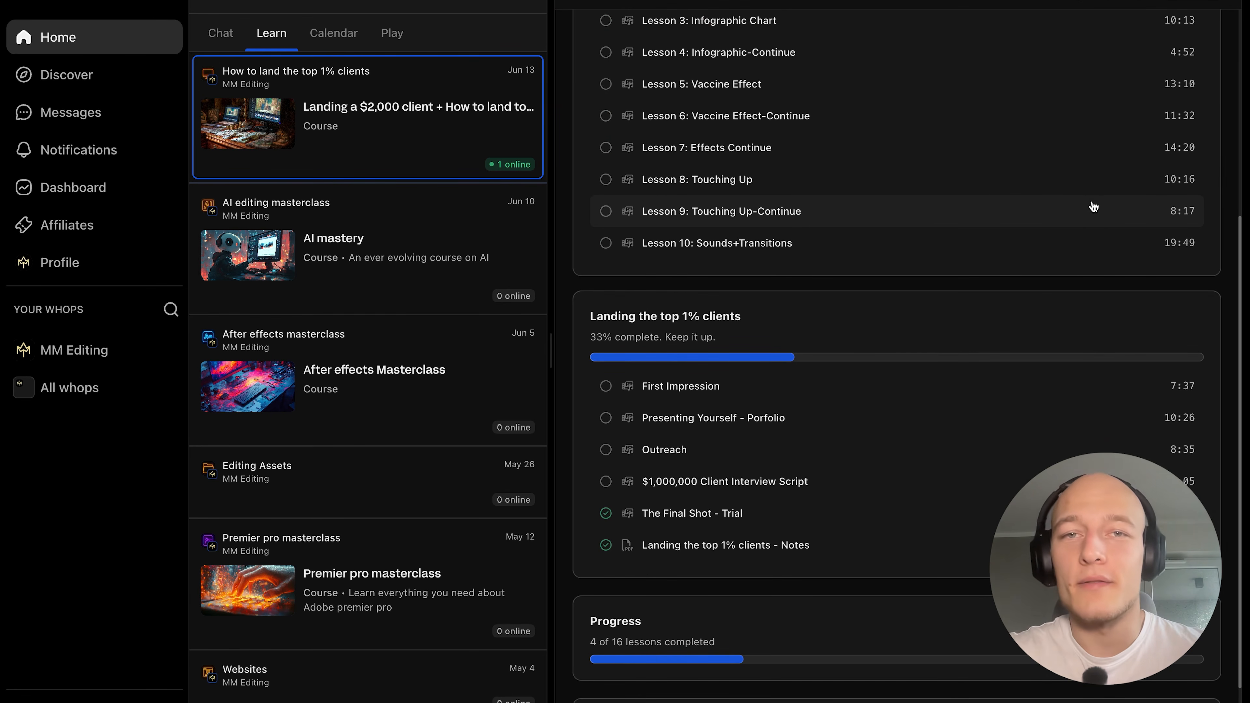
{"action": "scroll", "coordinate": [948, 349], "scroll_direction": "up", "scroll_amount": 1}
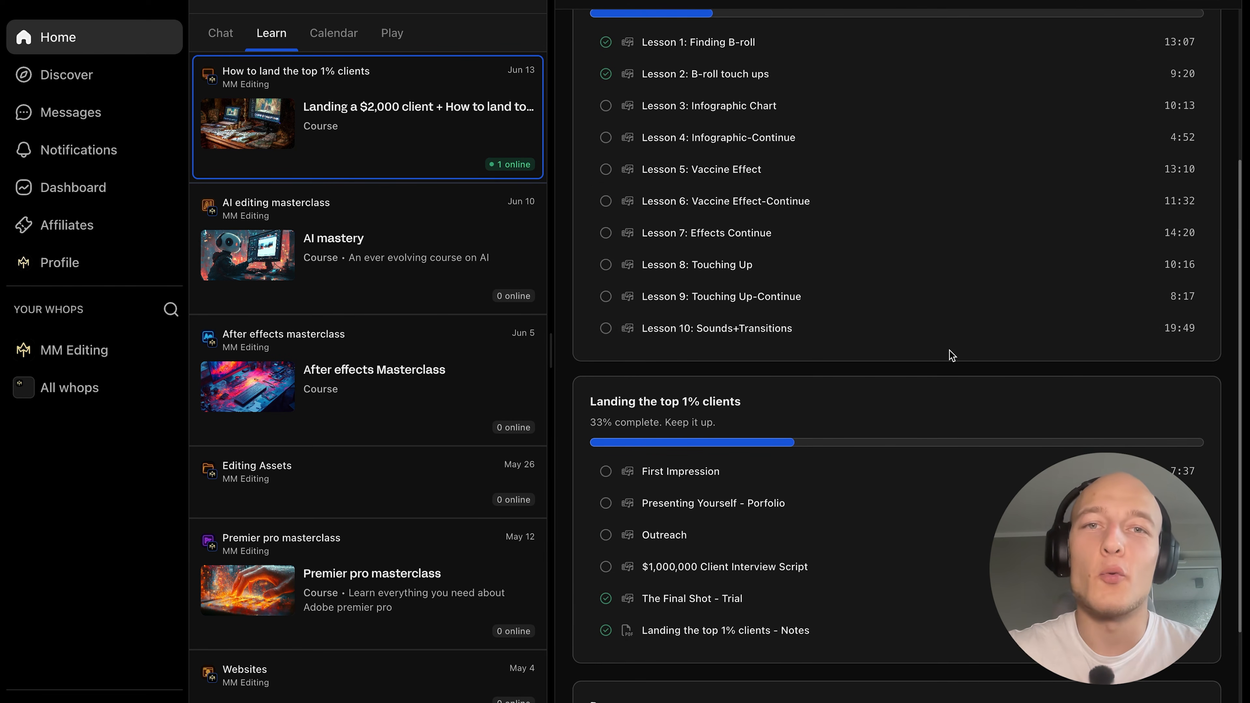
{"action": "scroll", "coordinate": [1208, 453], "scroll_direction": "down", "scroll_amount": 1}
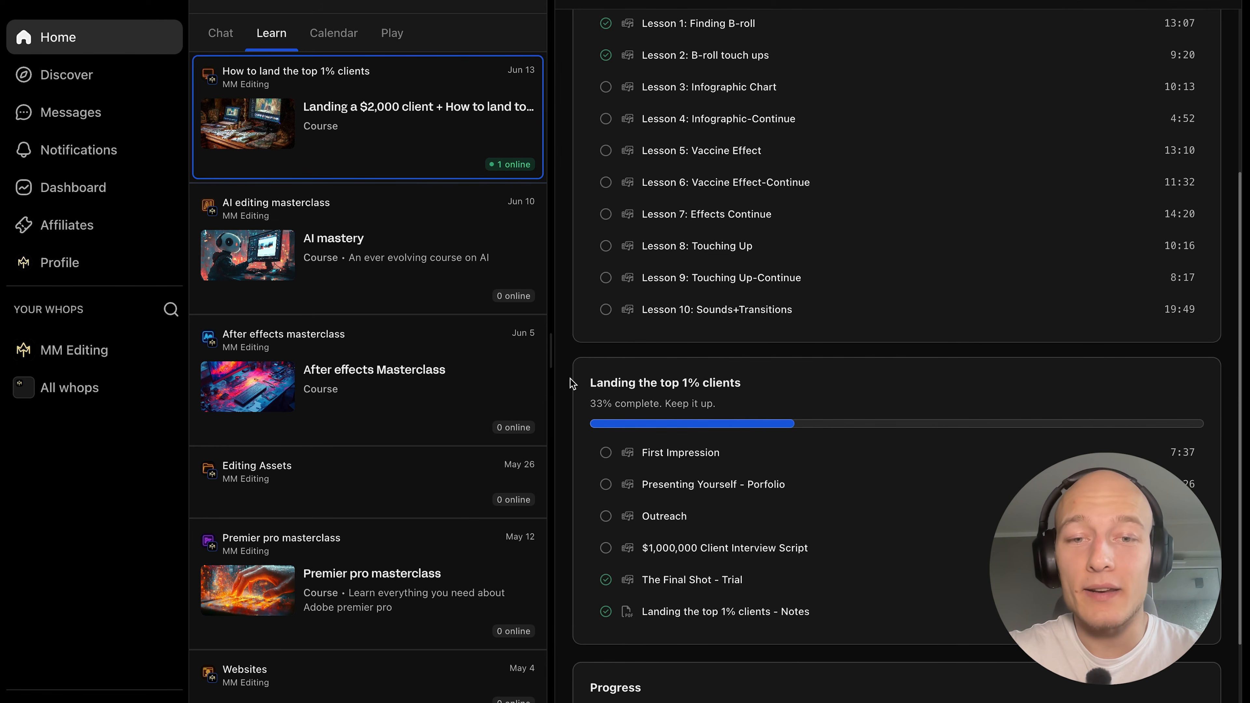
{"action": "left_click_drag", "start_coordinate": [570, 379], "coordinate": [771, 387]}
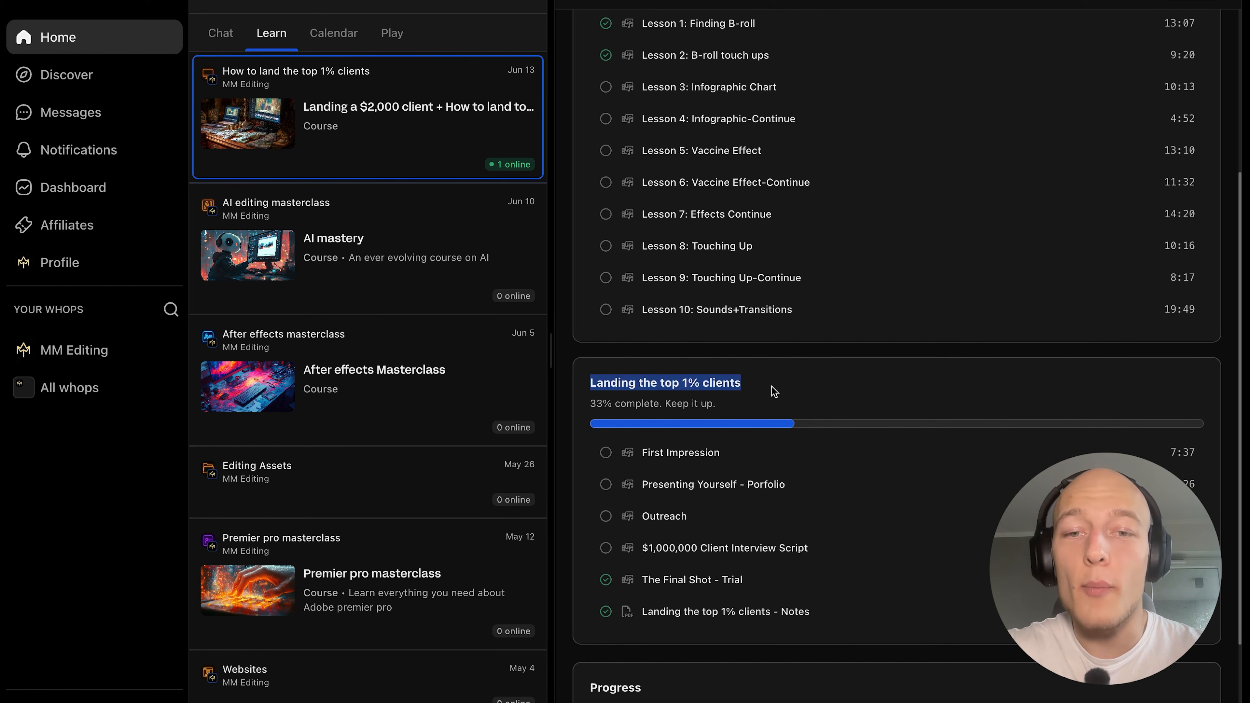
{"action": "left_click", "coordinate": [762, 363]}
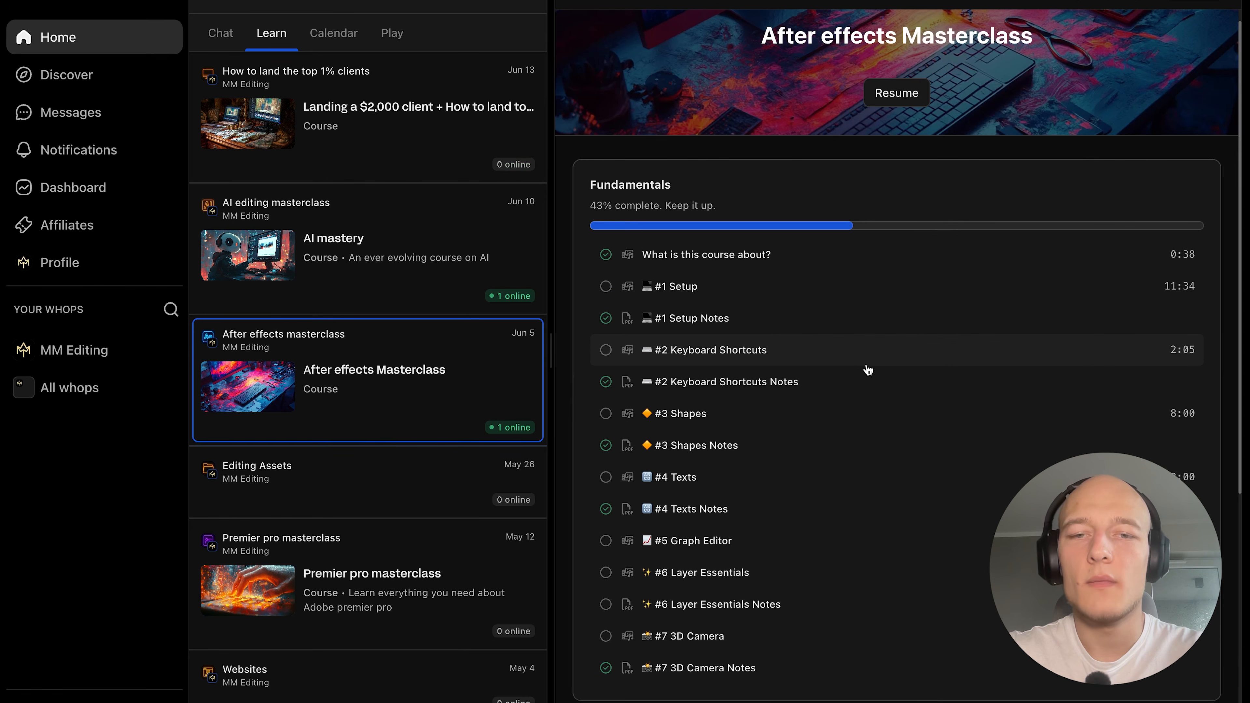
Look through the After effects and Premier pro masterclass lessons, plus the community's chats and calendar.
{"action": "scroll", "coordinate": [865, 360], "scroll_direction": "down", "scroll_amount": 4}
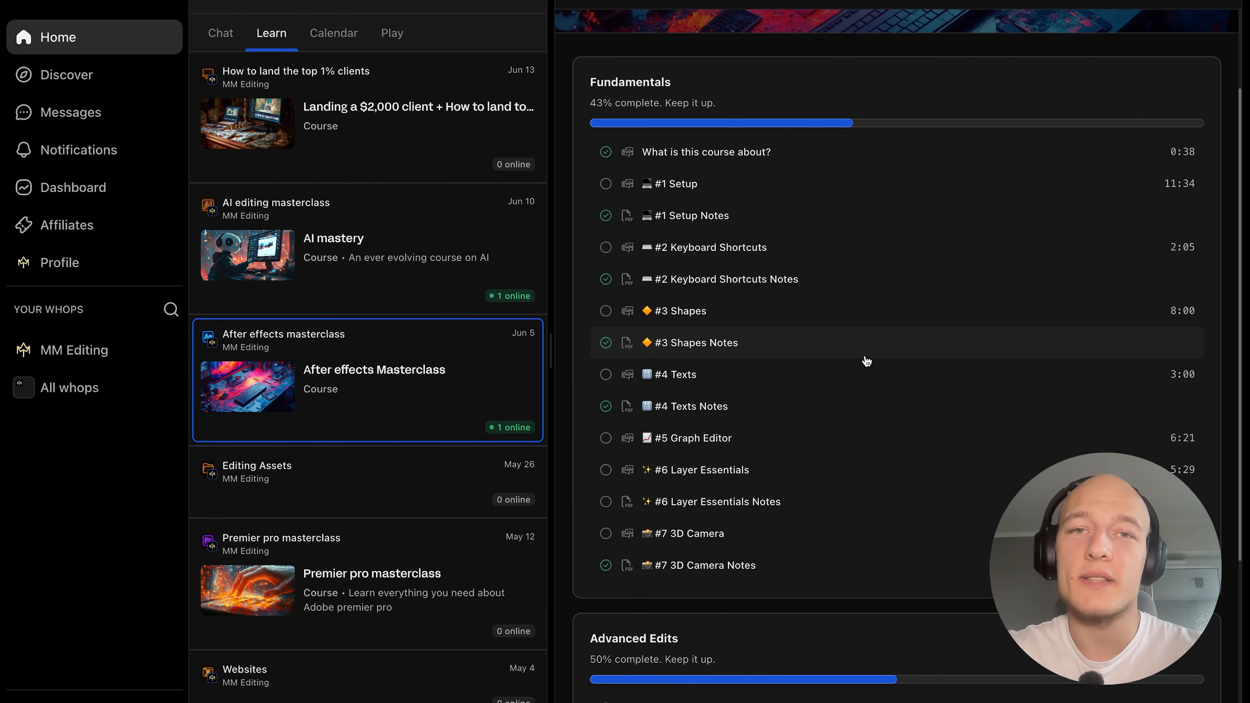
{"action": "scroll", "coordinate": [788, 369], "scroll_direction": "down", "scroll_amount": 3}
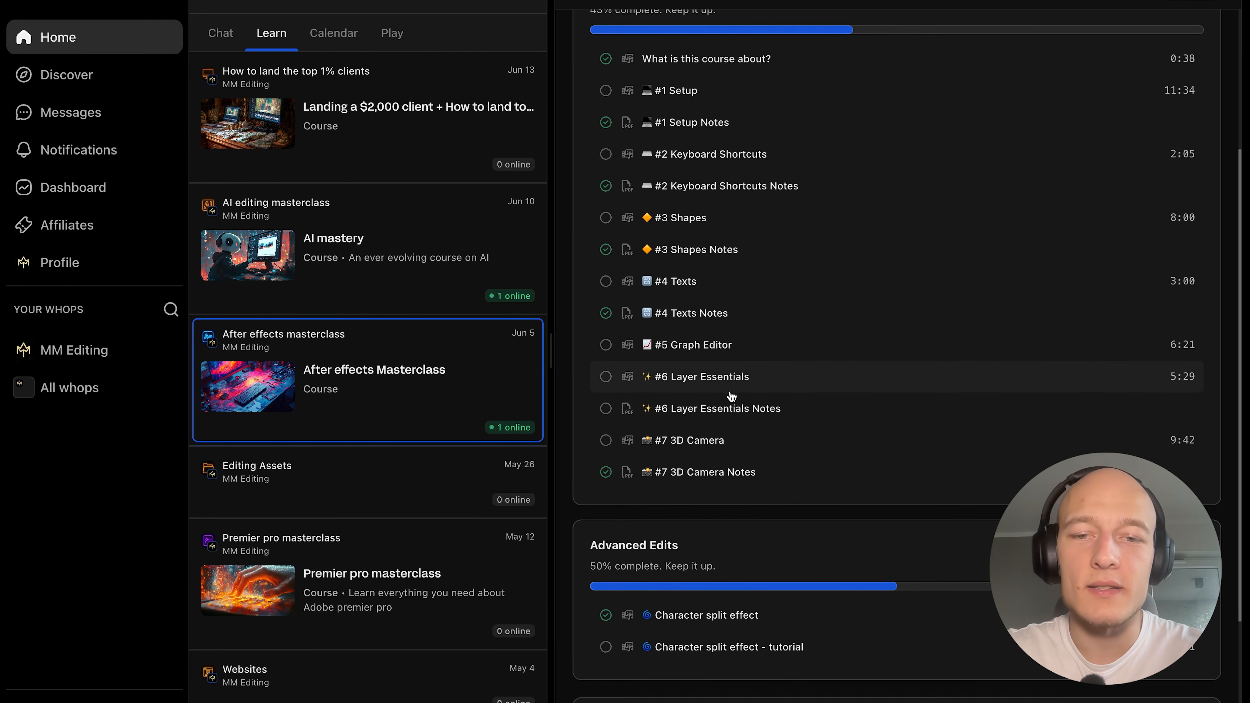
{"action": "left_click", "coordinate": [327, 583]}
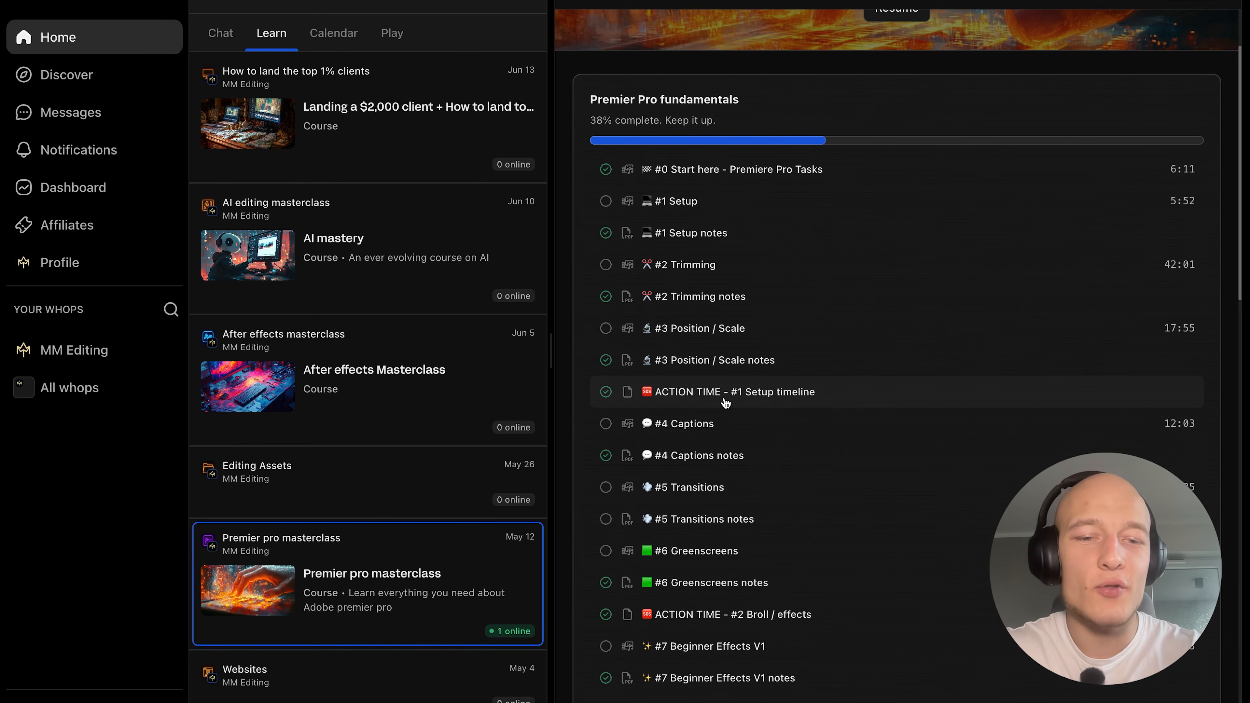
{"action": "scroll", "coordinate": [725, 403], "scroll_direction": "up", "scroll_amount": 3}
{"action": "left_click", "coordinate": [223, 33]}
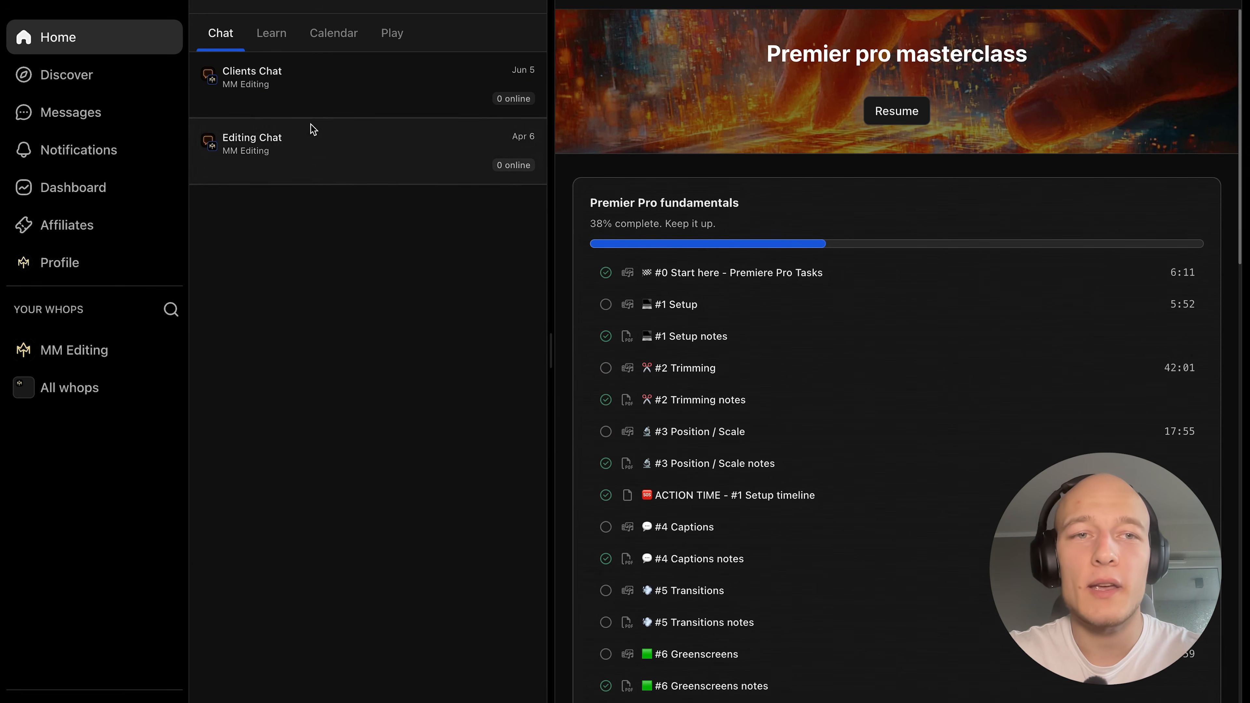
{"action": "left_click", "coordinate": [334, 32]}
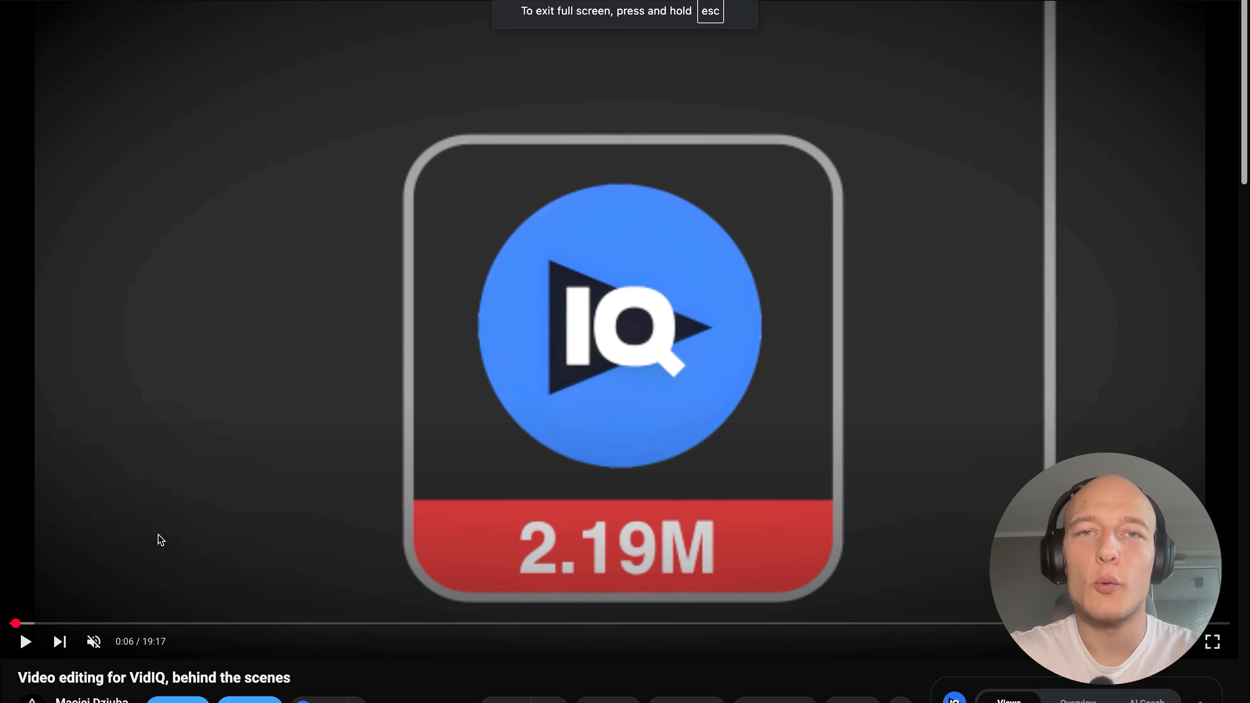
Switch to the YouTube video "Video editing for VidIQ, behind the scenes" and look over its description and footage.
{"action": "scroll", "coordinate": [273, 475], "scroll_direction": "down", "scroll_amount": 5}
{"action": "left_click", "coordinate": [223, 522]}
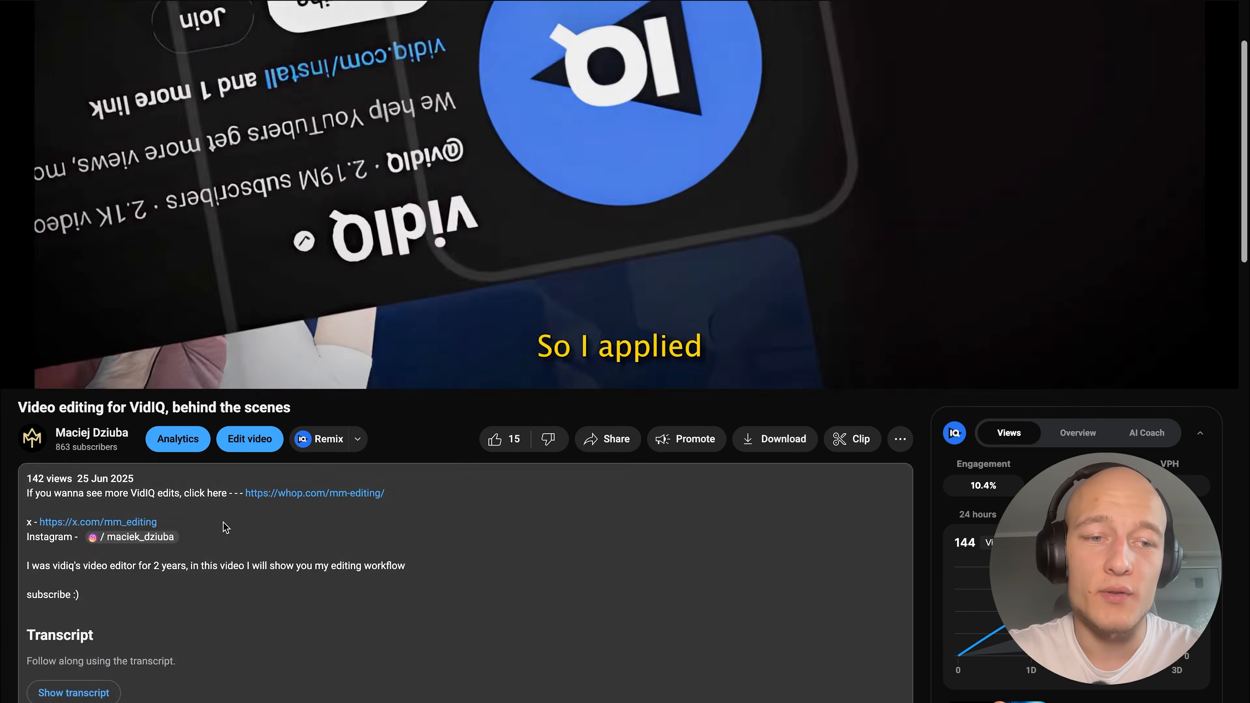
{"action": "scroll", "coordinate": [329, 496], "scroll_direction": "up", "scroll_amount": 5}
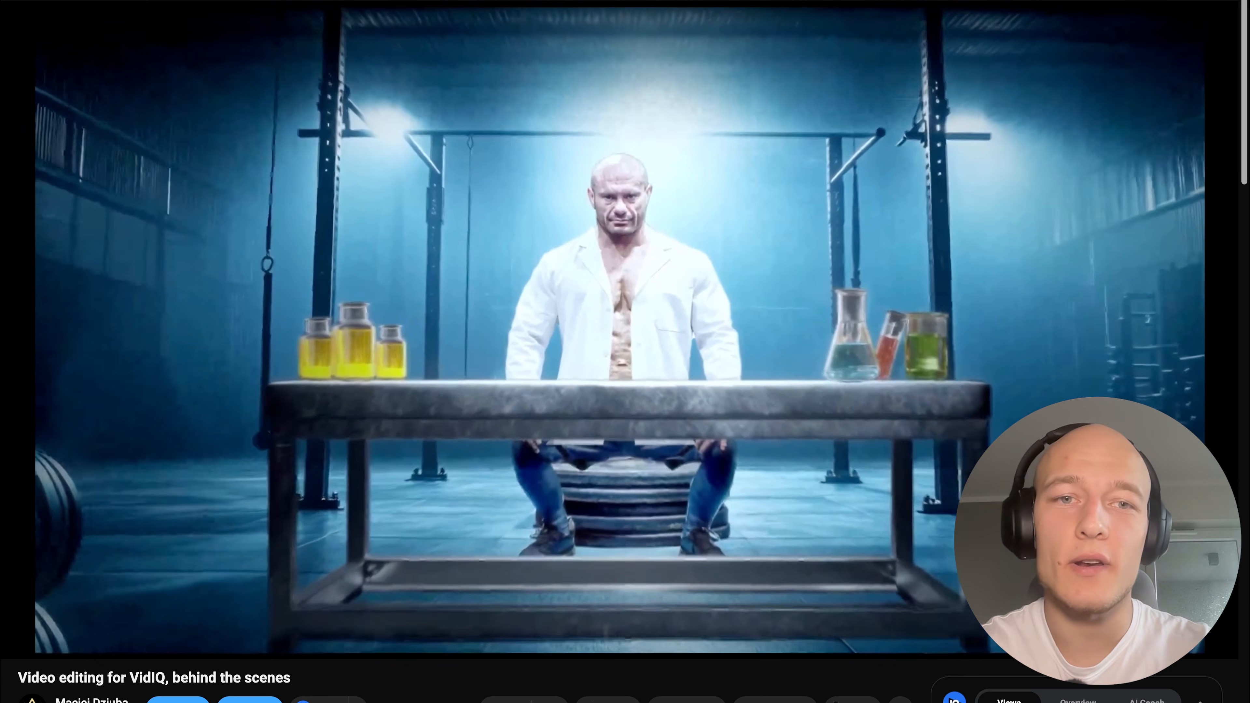
{"action": "scroll", "coordinate": [339, 512], "scroll_direction": "down", "scroll_amount": 1}
{"action": "left_click_drag", "start_coordinate": [416, 687], "coordinate": [39, 656]}
{"action": "left_click", "coordinate": [291, 664]}
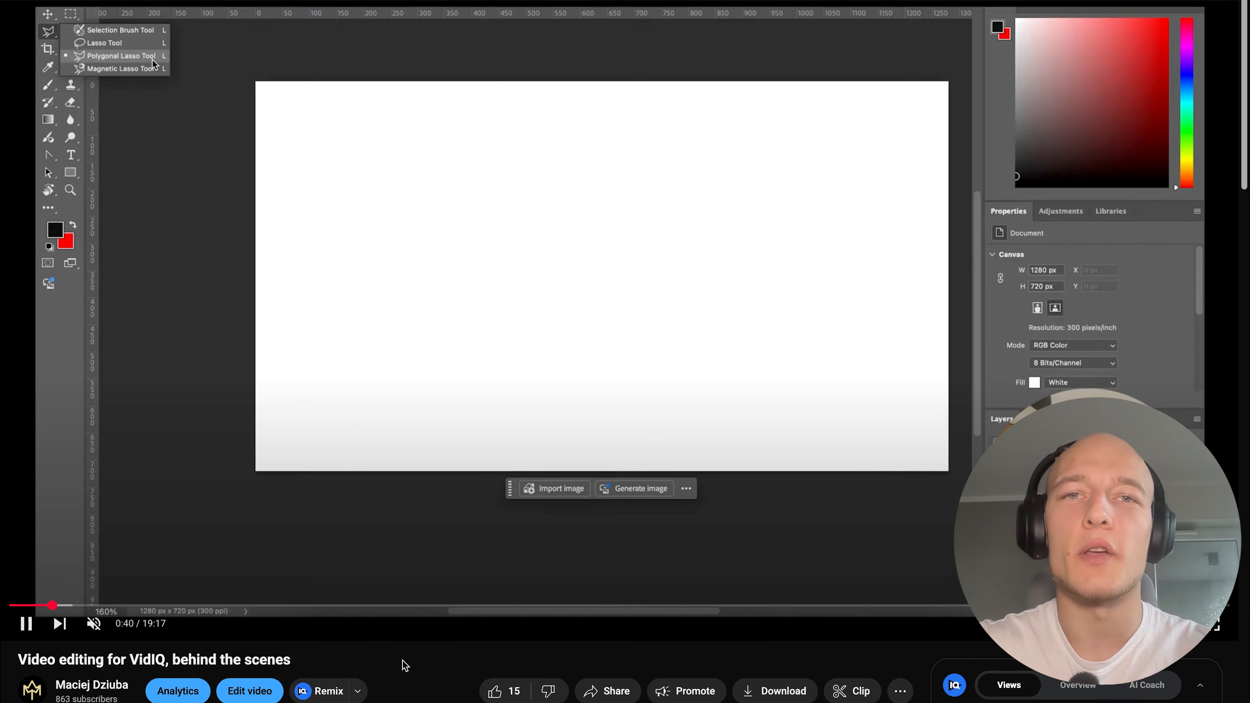